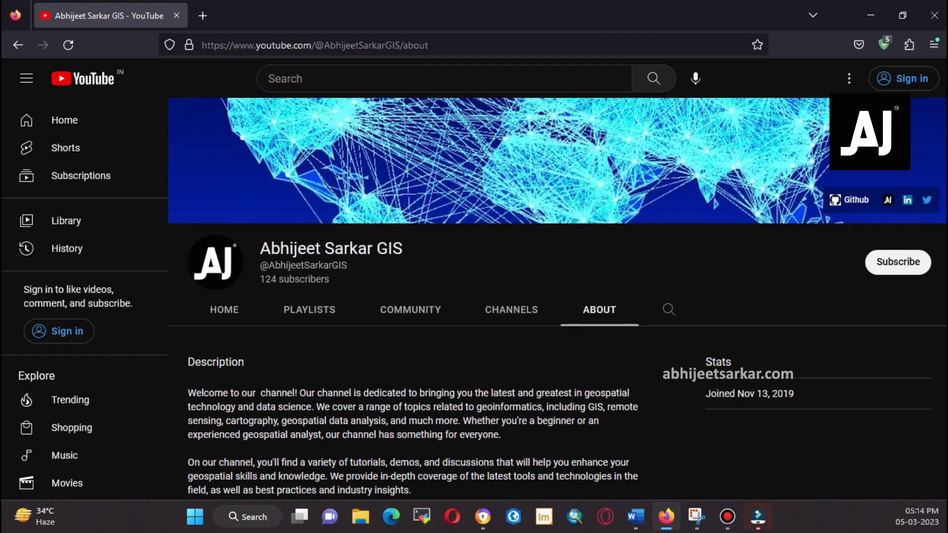
Scroll the channel's About page and open its Website link in a new tab
scroll(557, 296, down, 2)
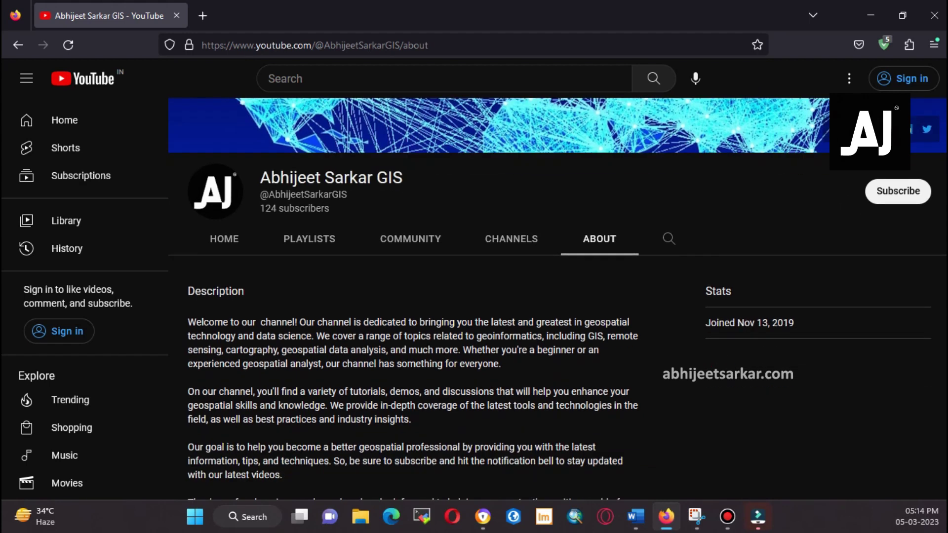
scroll(556, 296, up, 2)
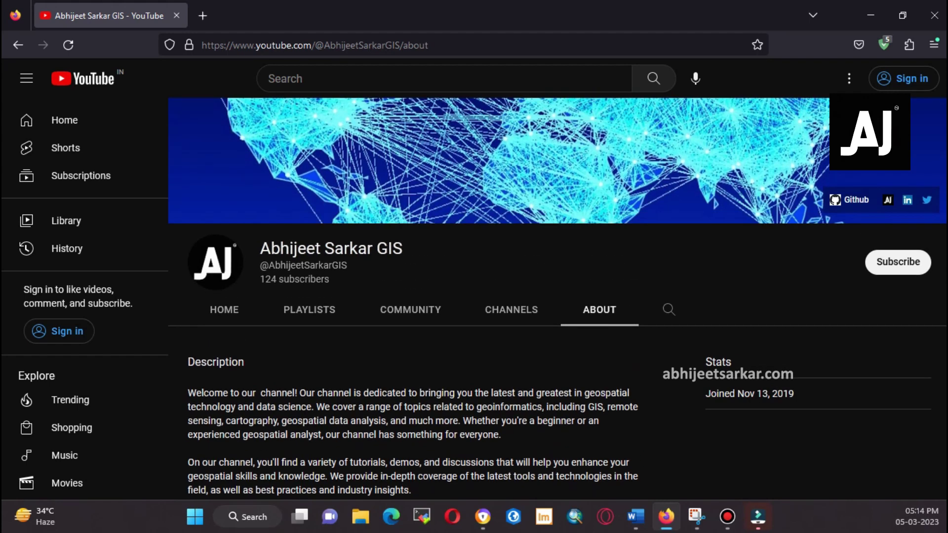
scroll(557, 296, down, 8)
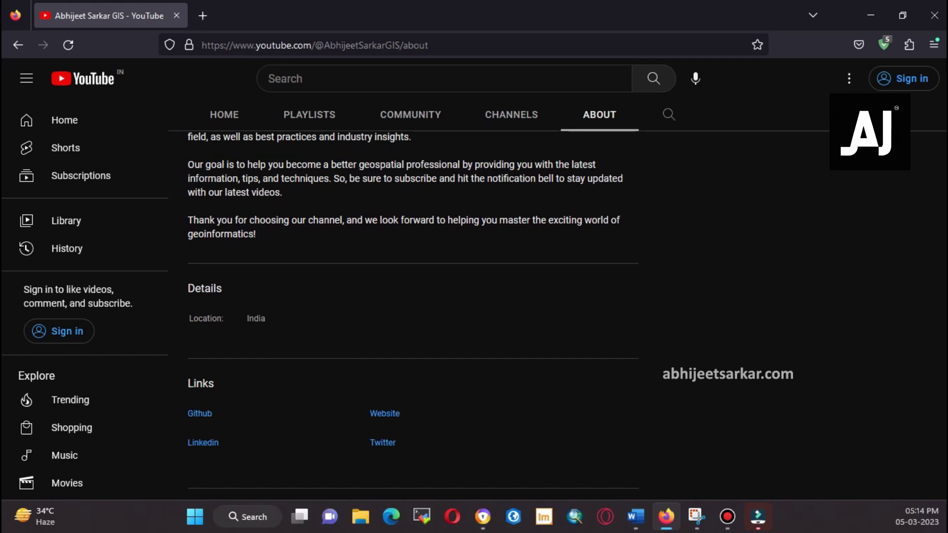
click(384, 413)
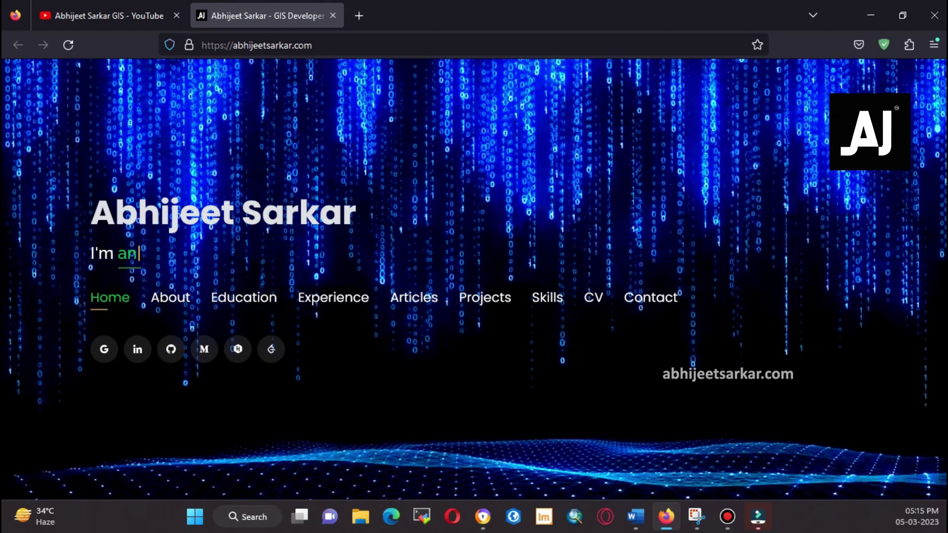
On the creator's site, view About Me and open the GIS Applications article from Articles
click(170, 297)
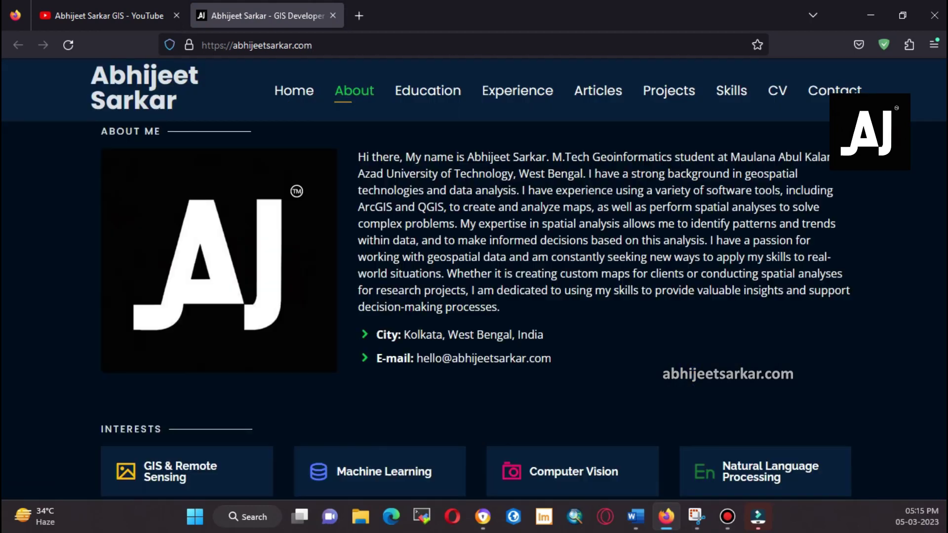
click(598, 90)
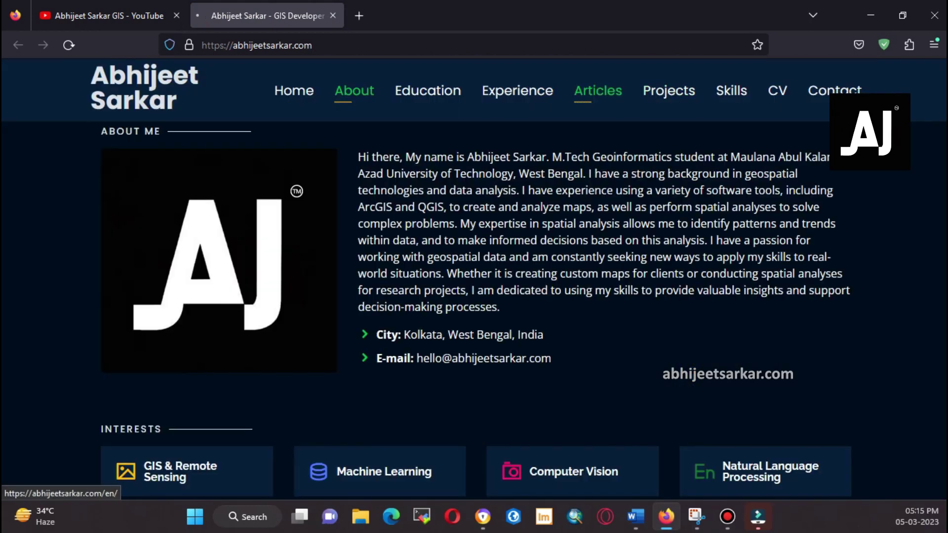
scroll(600, 237, down, 5)
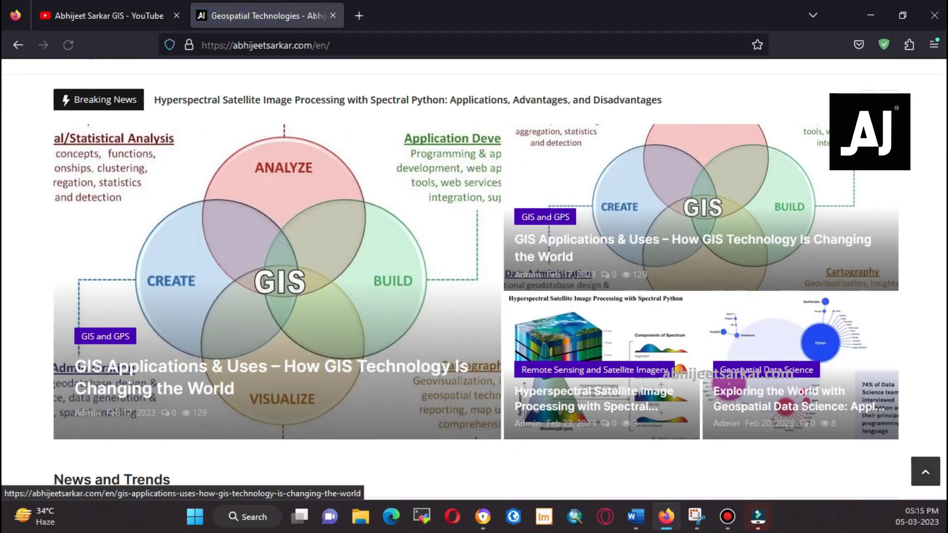
scroll(592, 237, up, 5)
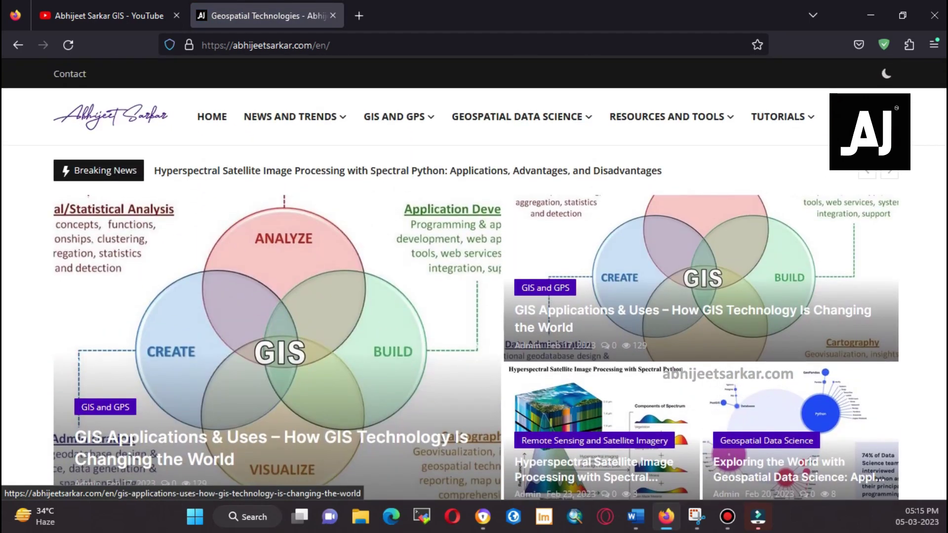
click(592, 237)
scroll(306, 277, down, 15)
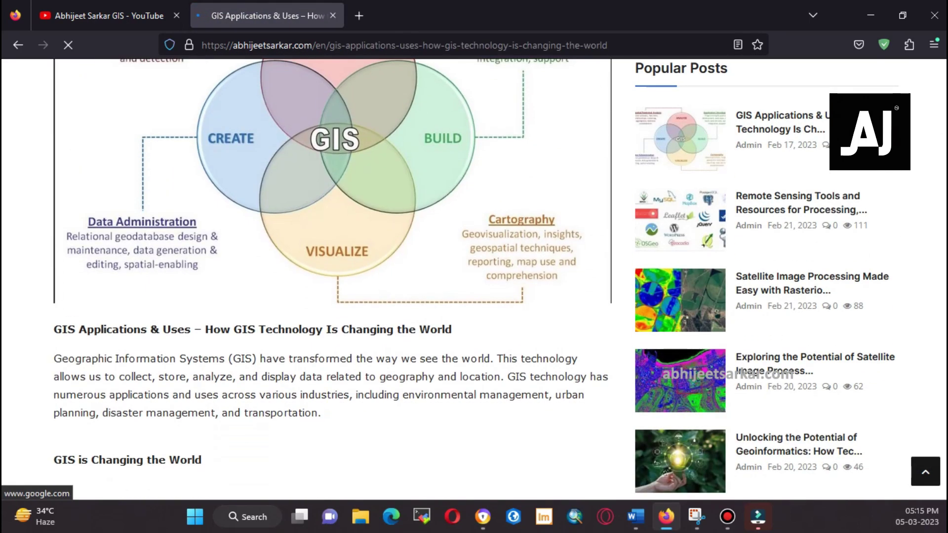
scroll(331, 277, up, 12)
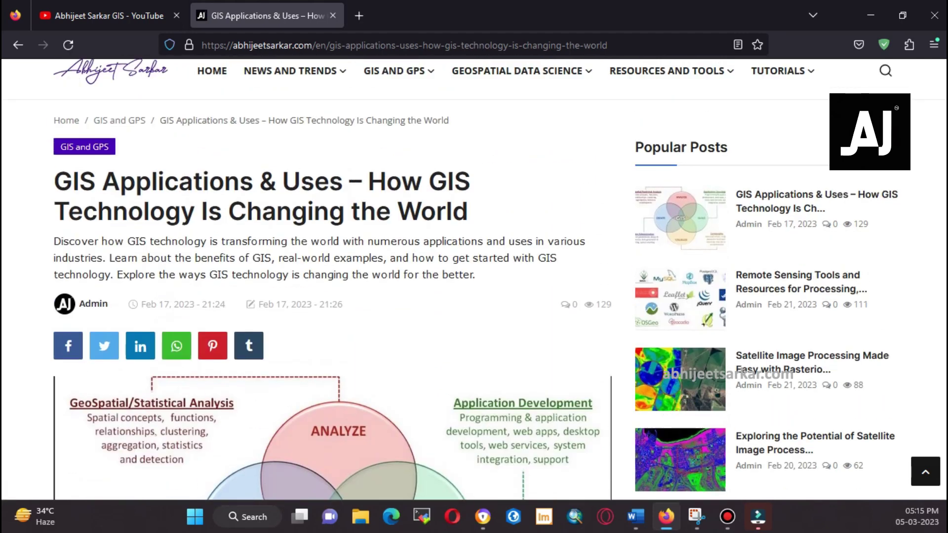
scroll(474, 277, down, 10)
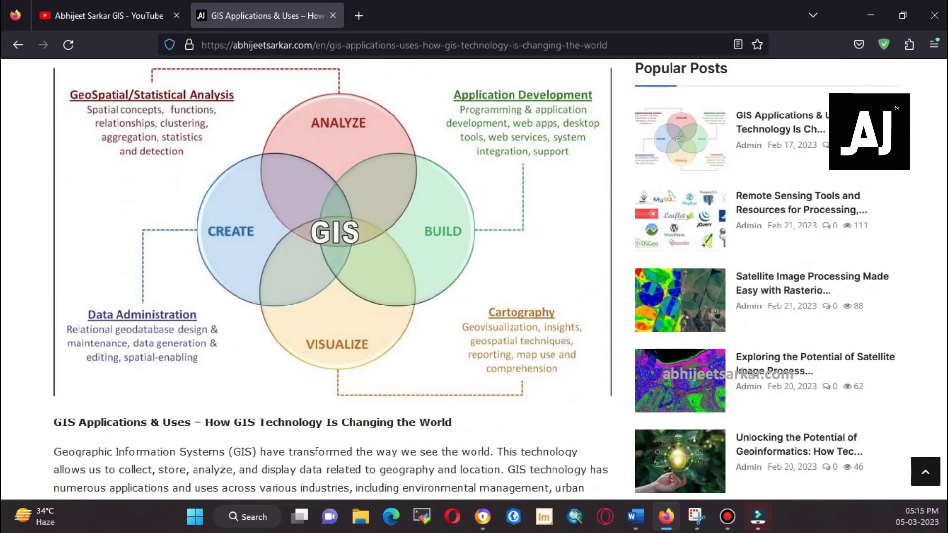
scroll(331, 276, down, 2)
scroll(331, 276, up, 5)
Return to the YouTube tab and view the channel's Home, Channels and About pages
click(108, 15)
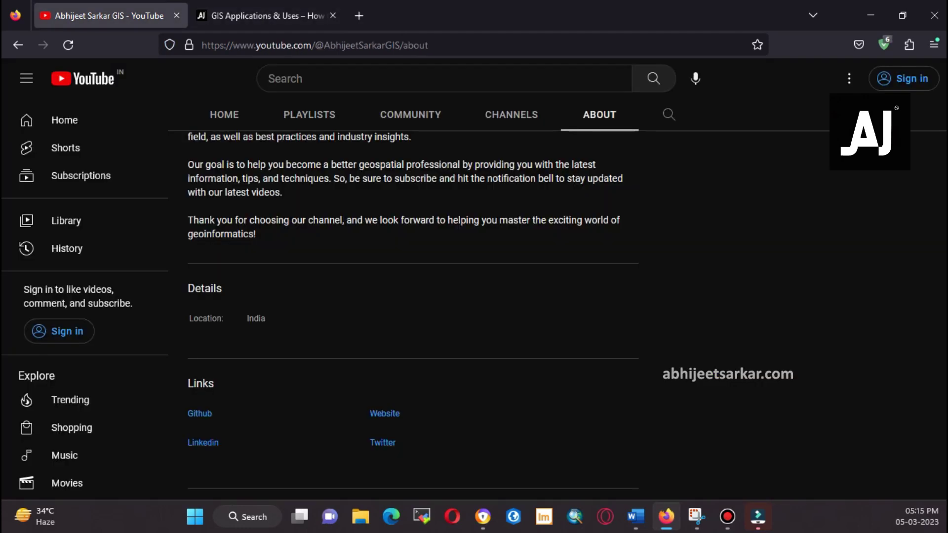
scroll(474, 296, up, 5)
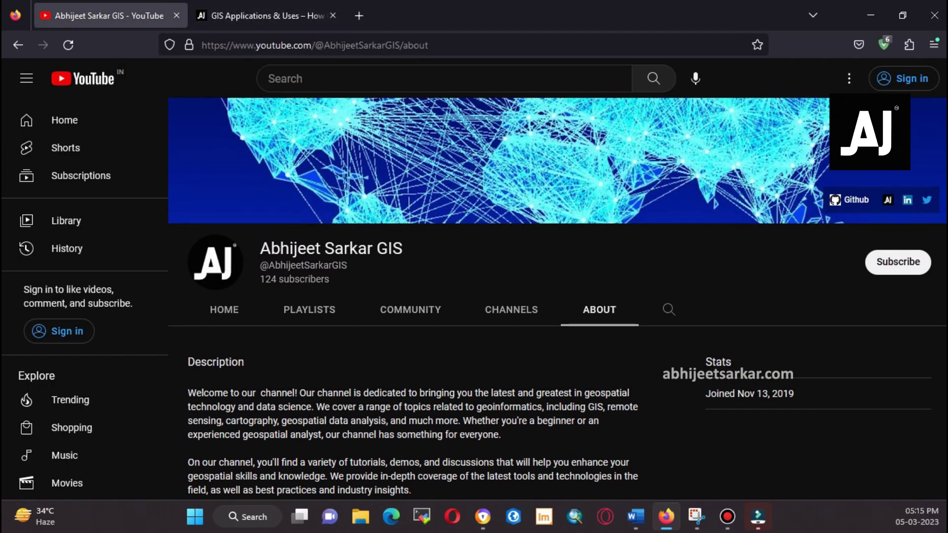
click(224, 309)
click(511, 309)
click(599, 309)
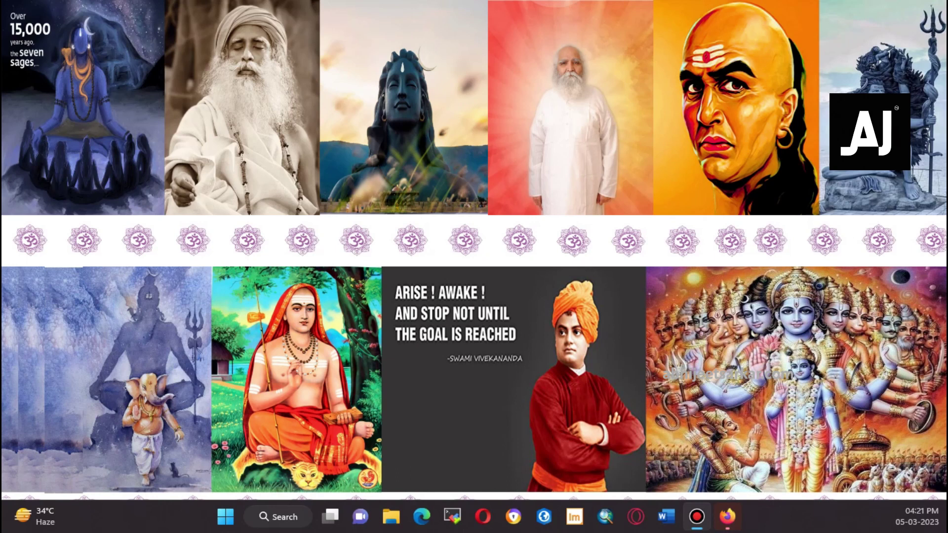
Bring Firefox forward and load google.com, dismissing the sign-in prompt
click(726, 516)
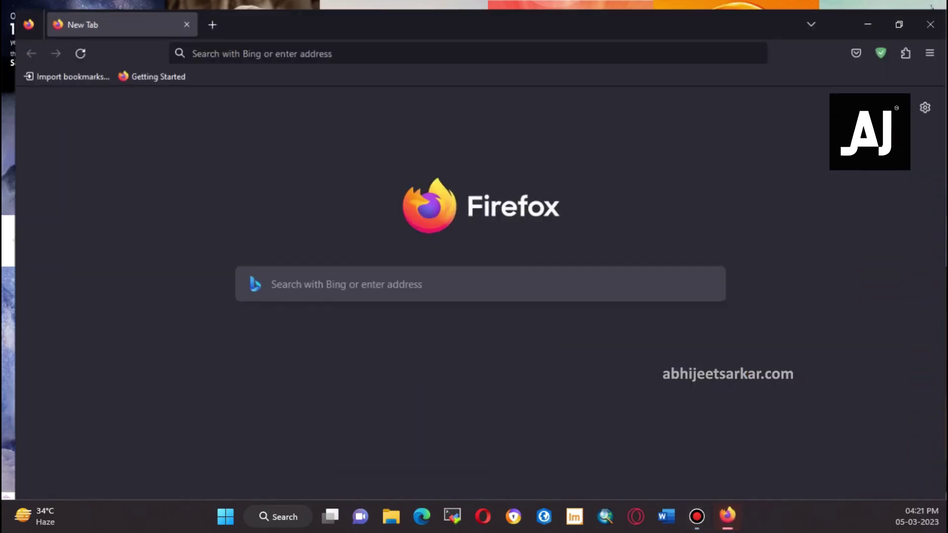
key(ctrl+t)
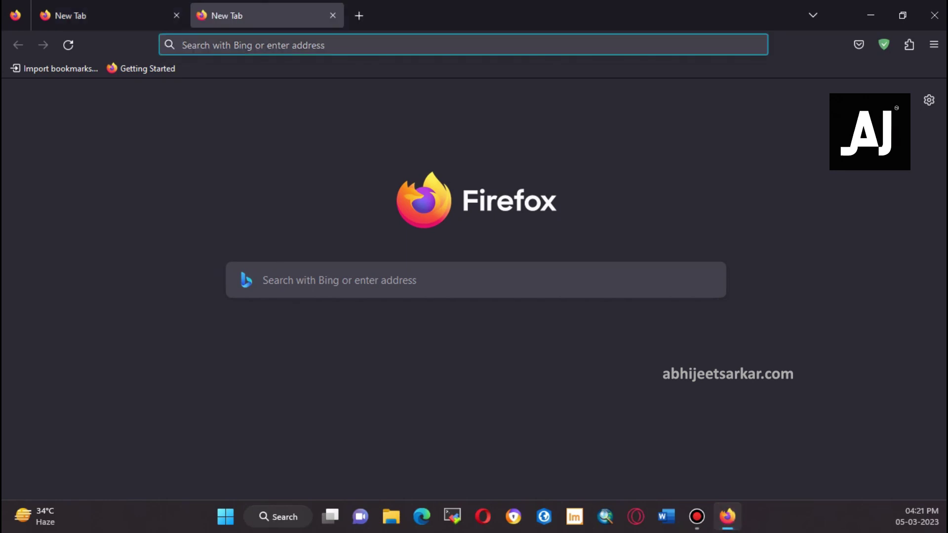
click(177, 15)
text(g)
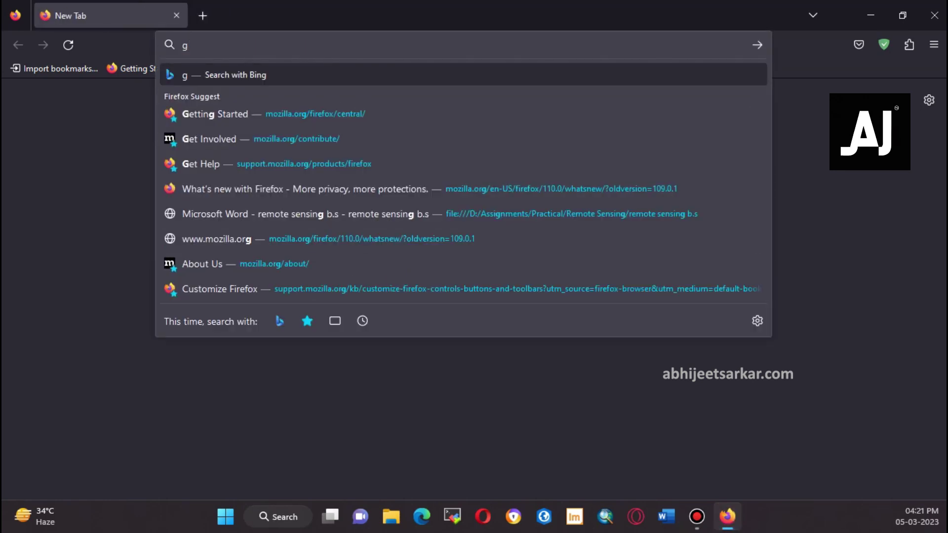
text(oogle.com)
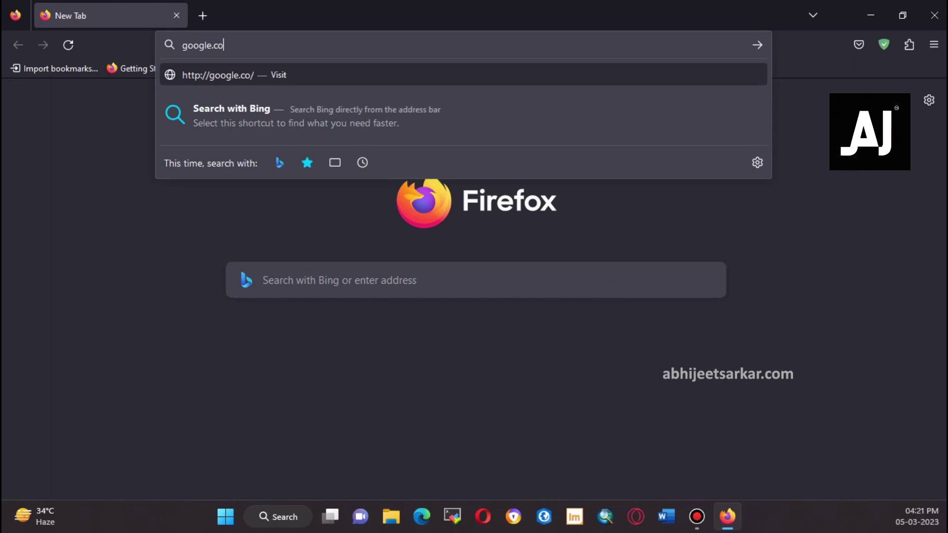
key(Return)
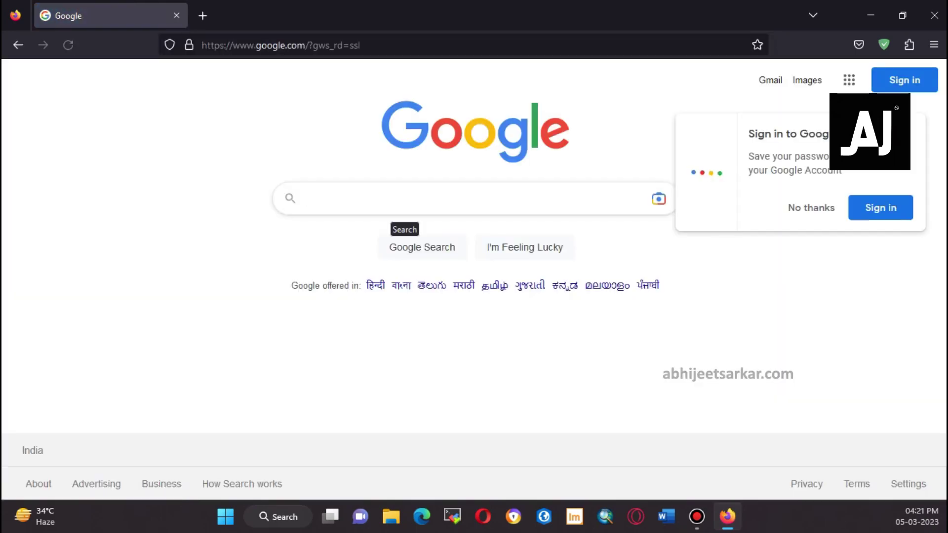
click(811, 207)
Search Google for 'postgresql download' using the autocomplete suggestion
click(307, 198)
text(postgres)
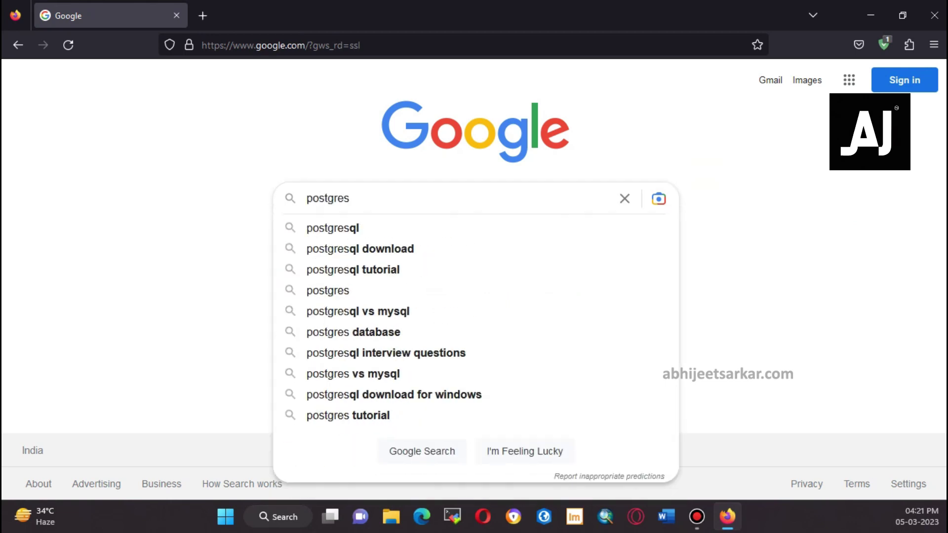
key(Down)
key(Down)
key(Return)
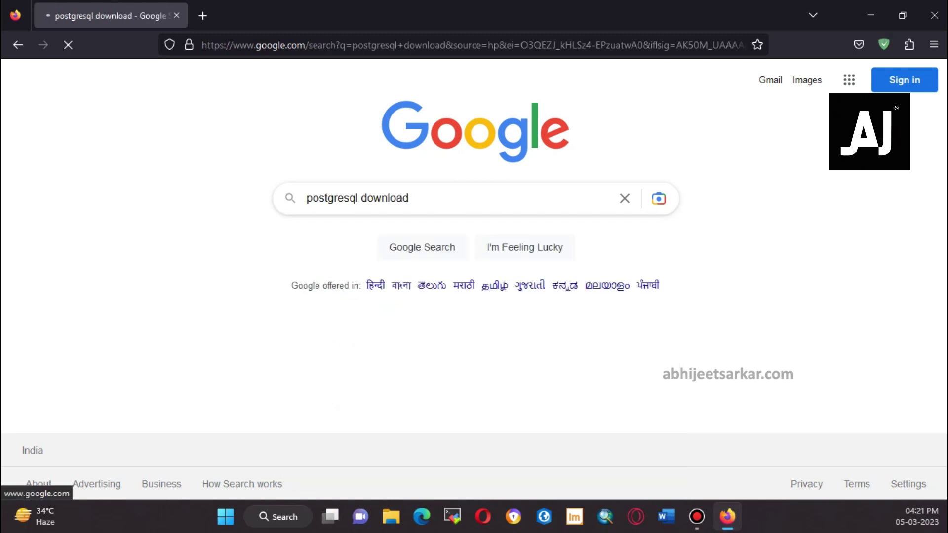
scroll(474, 276, down, 3)
scroll(247, 230, down, 4)
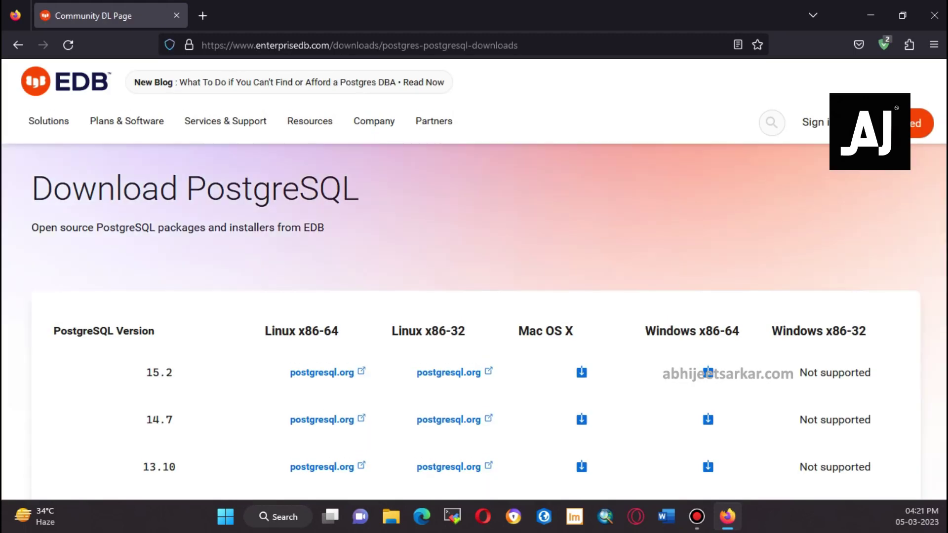
Download the PostgreSQL 15.2 Windows x86-64 installer and allow it to run at the UAC prompt
scroll(473, 320, down, 2)
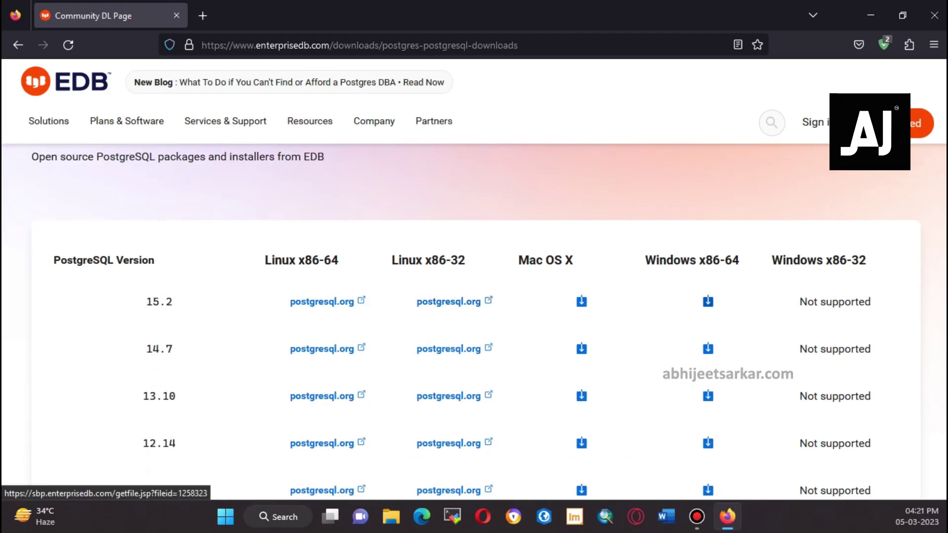
click(707, 301)
scroll(691, 212, down, 2)
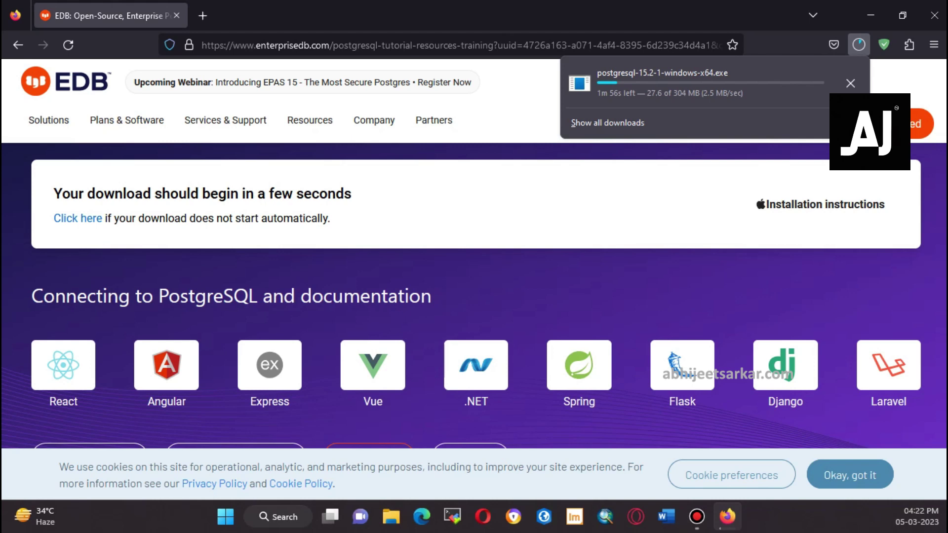
key(alt+Tab)
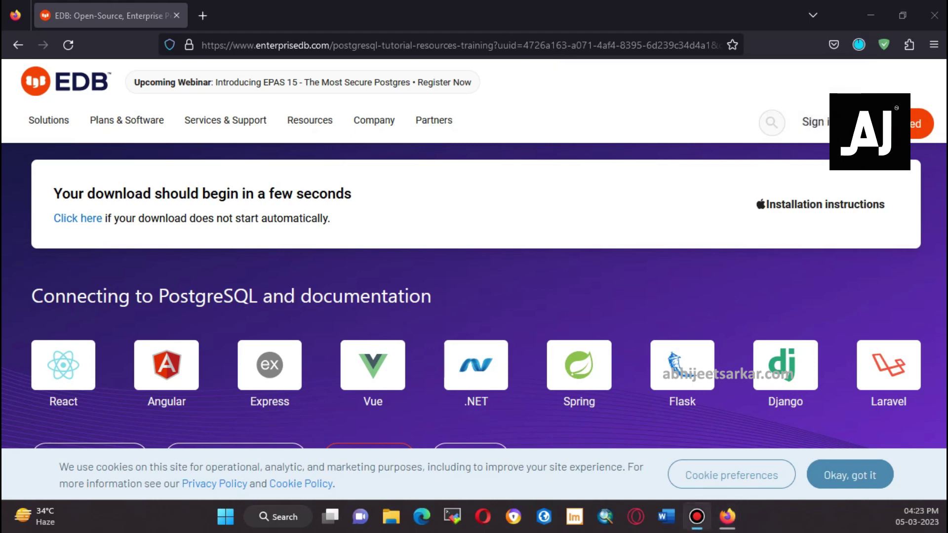
key(alt+Tab)
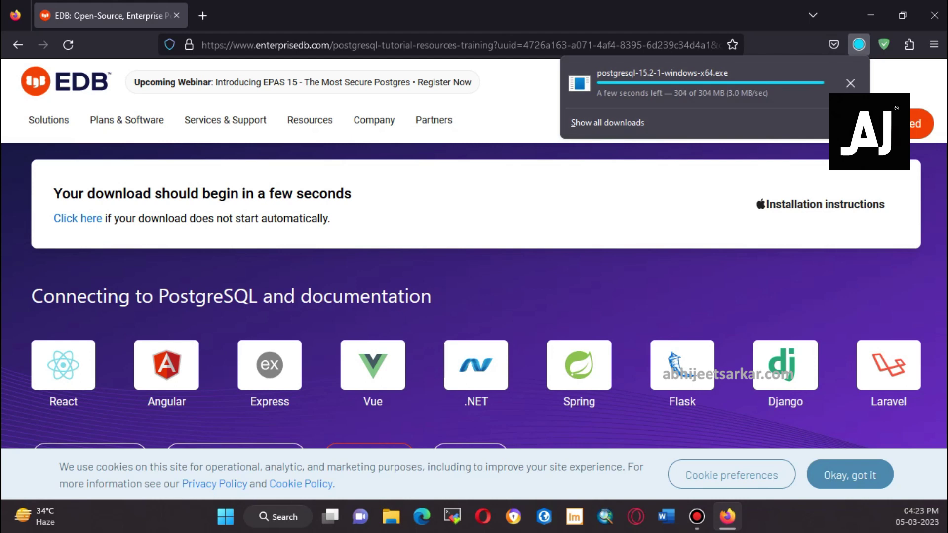
key(alt+Tab)
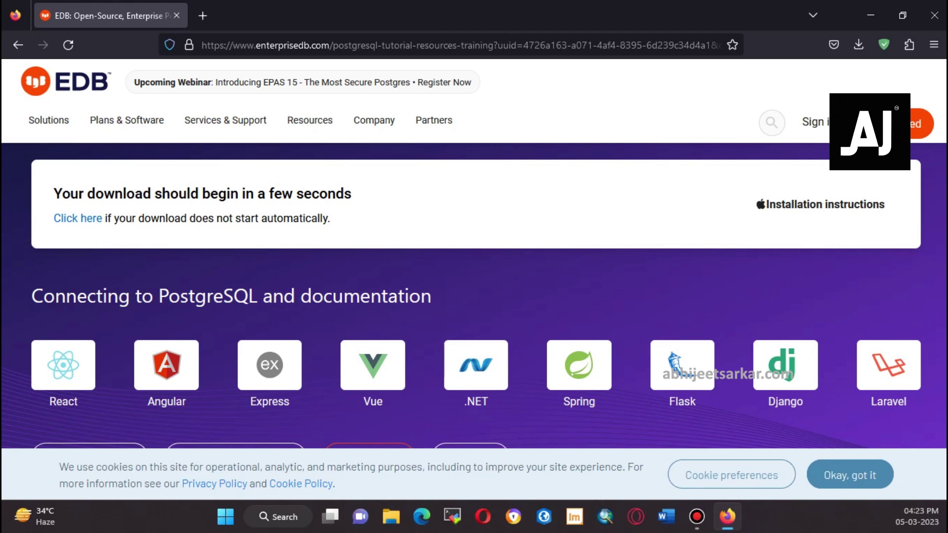
key(alt+y)
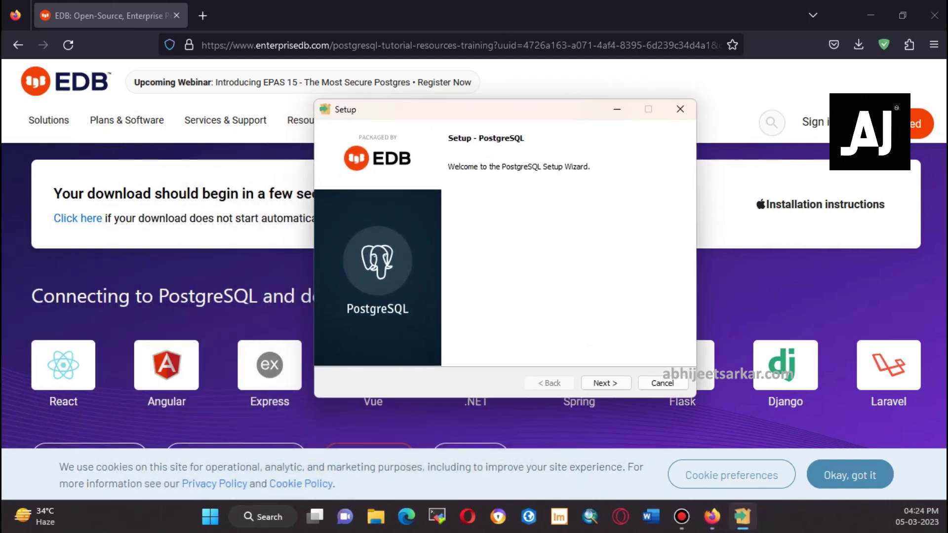
Install to the F drive, keeping all four components and the default data directory
key(Return)
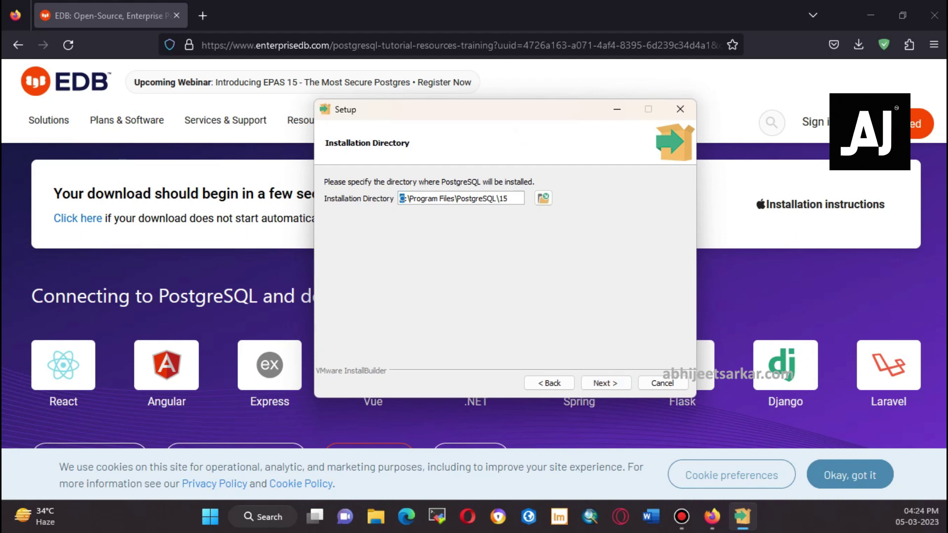
text(F)
key(Tab)
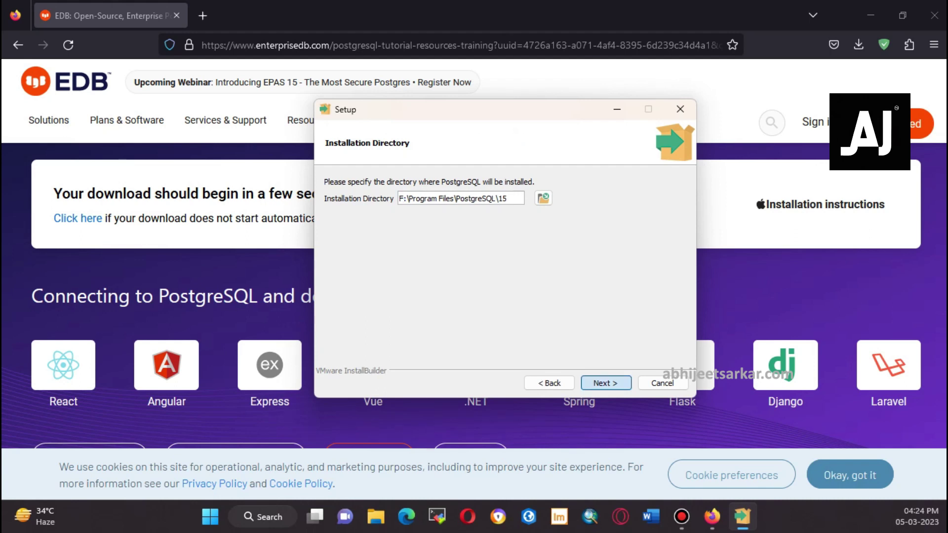
key(Return)
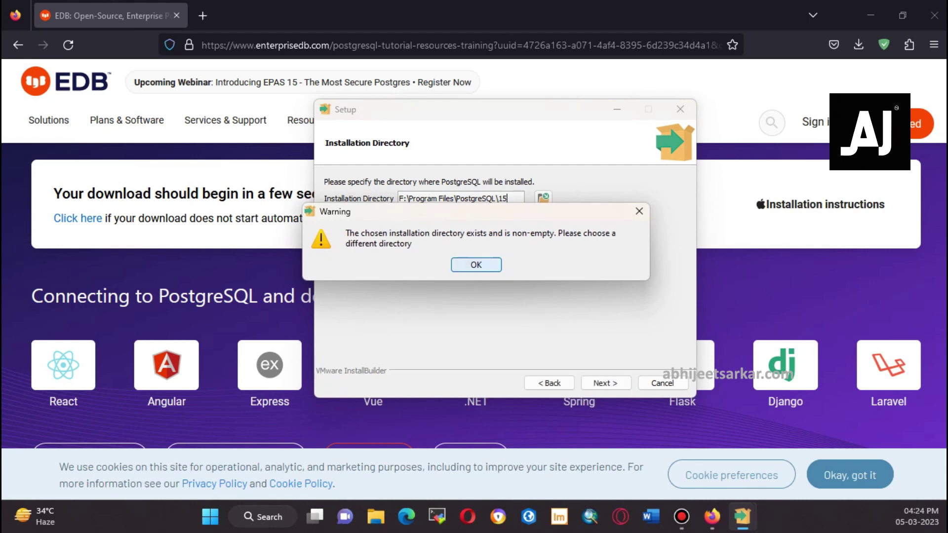
key(Return)
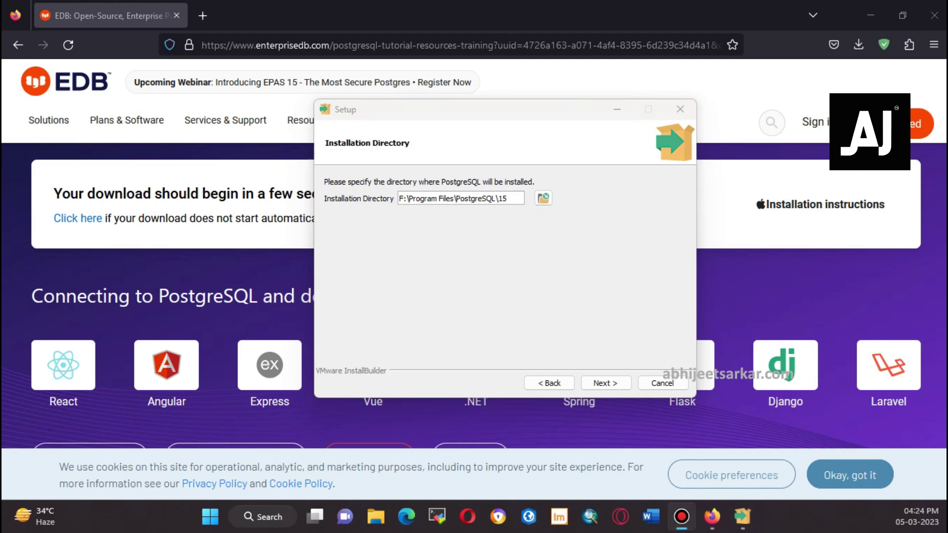
key(alt+Tab)
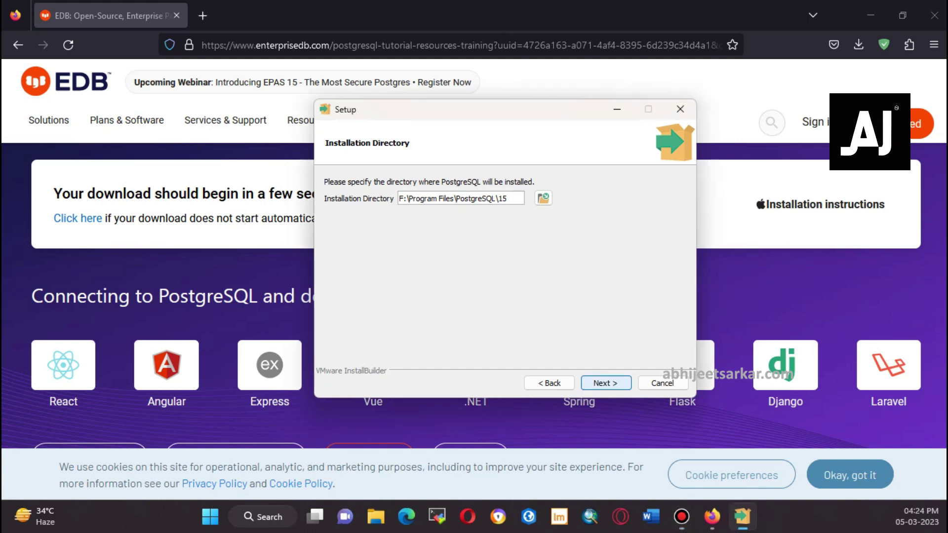
key(Return)
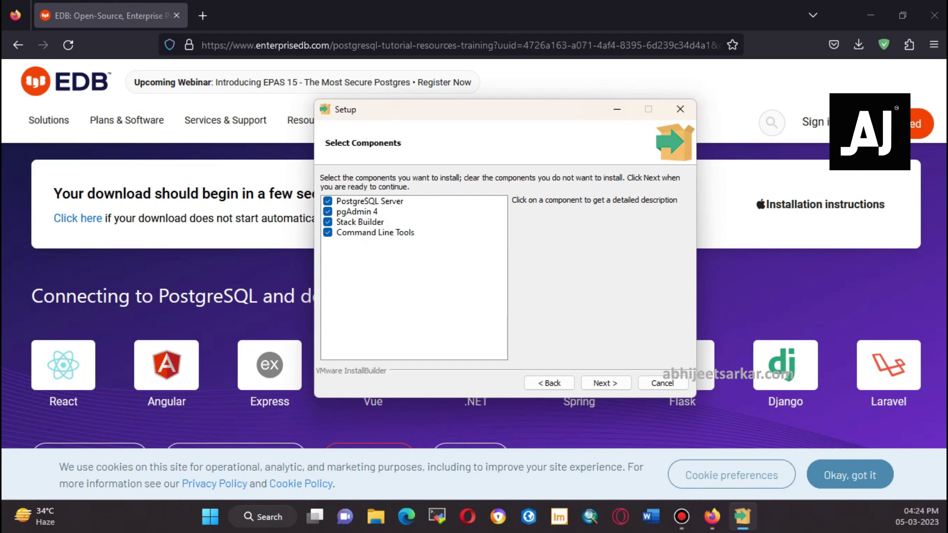
key(Return)
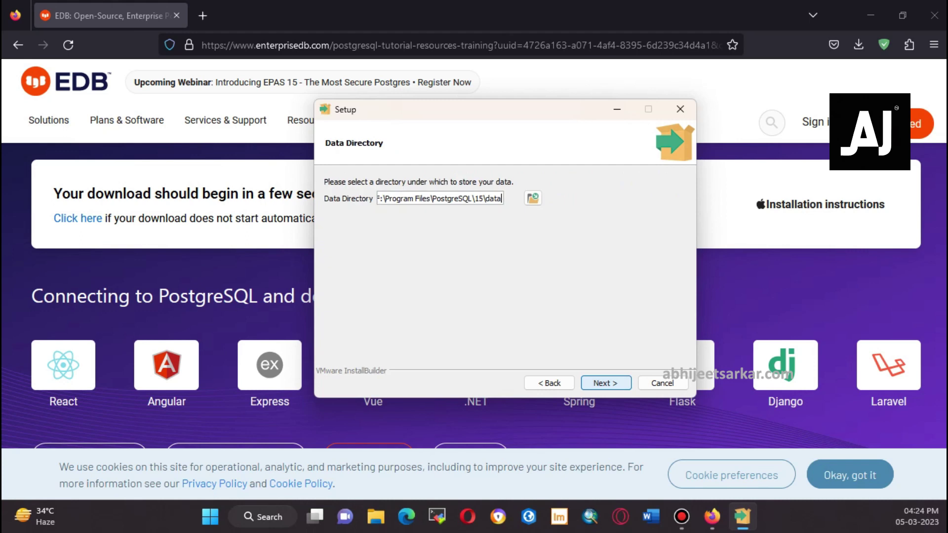
key(Return)
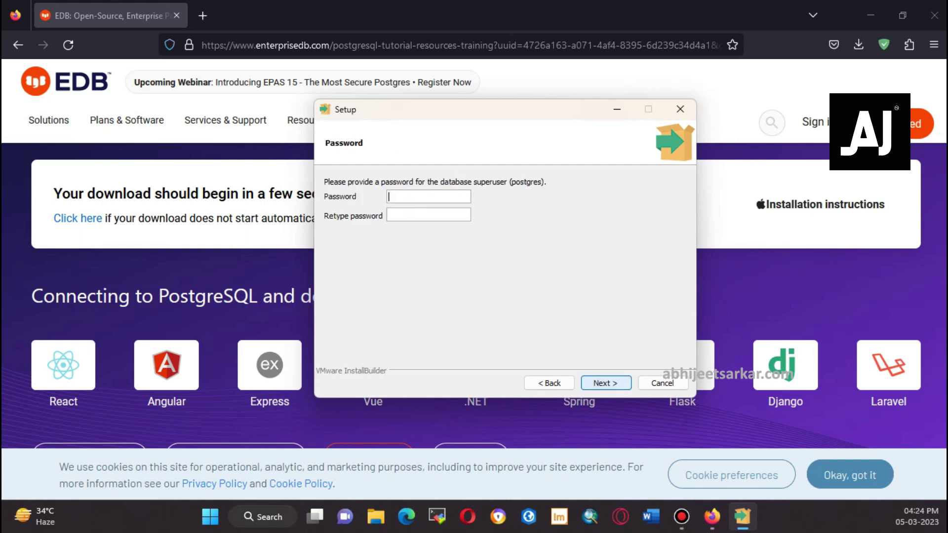
Set the superuser password, keep port 5432, and finish the installation
click(429, 197)
text(admin)
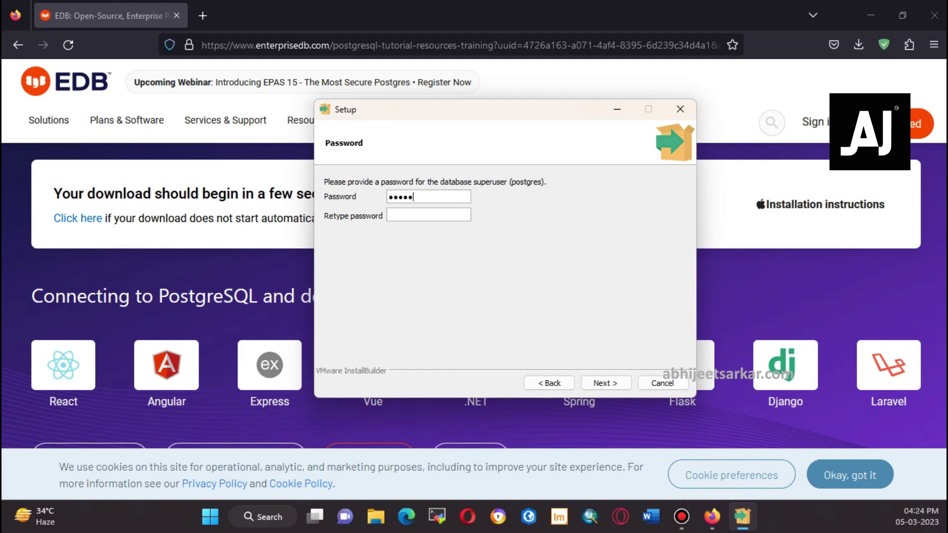
text(admin)
key(Return)
key(Return)
key(Return)
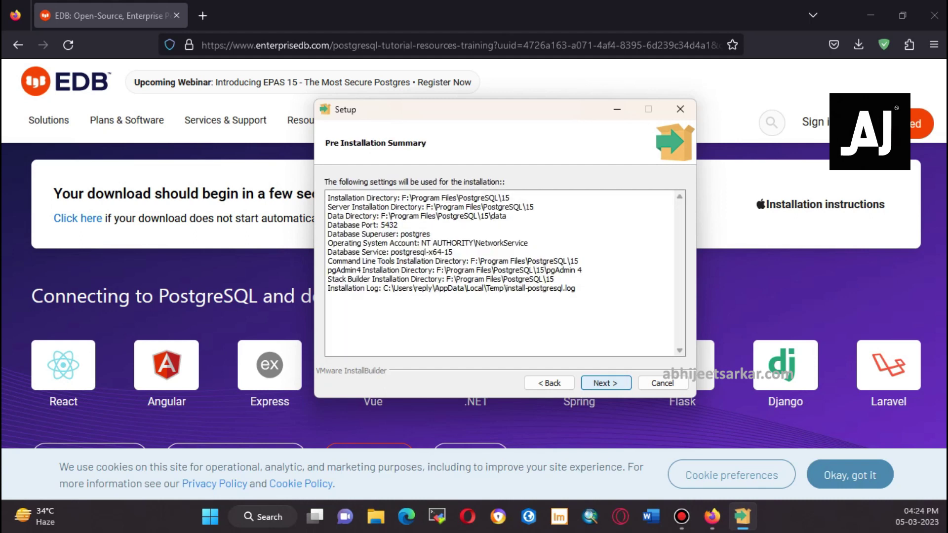
key(Return)
key(Return)
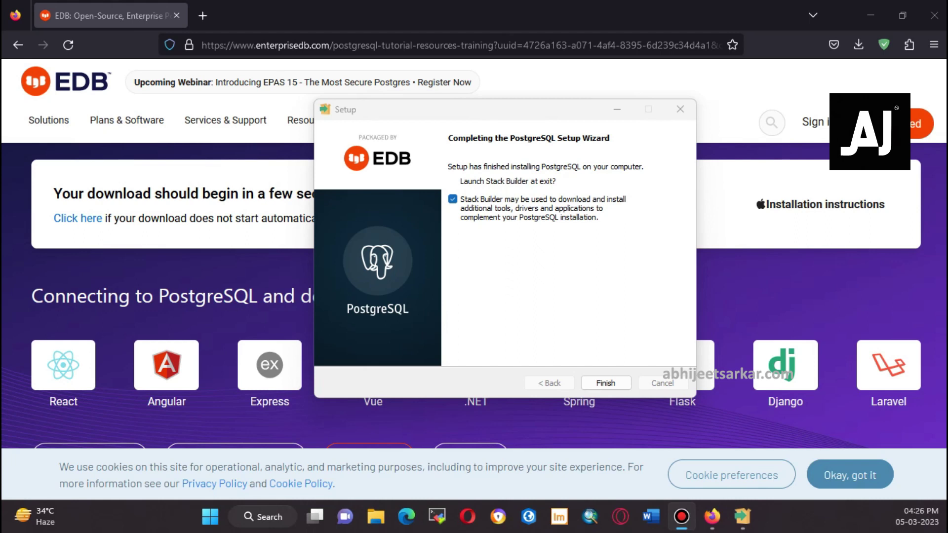
click(605, 383)
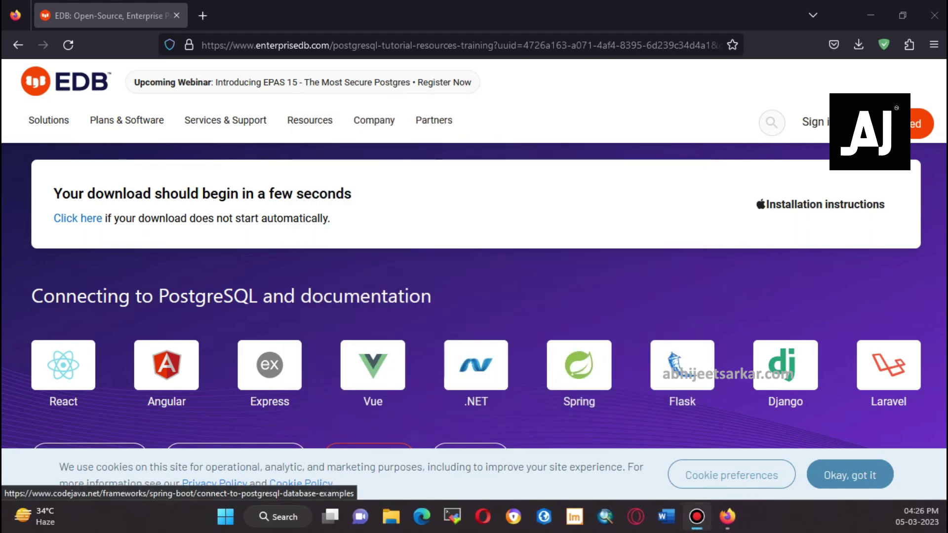
Load Google and search for 'postgis bundle'
click(375, 45)
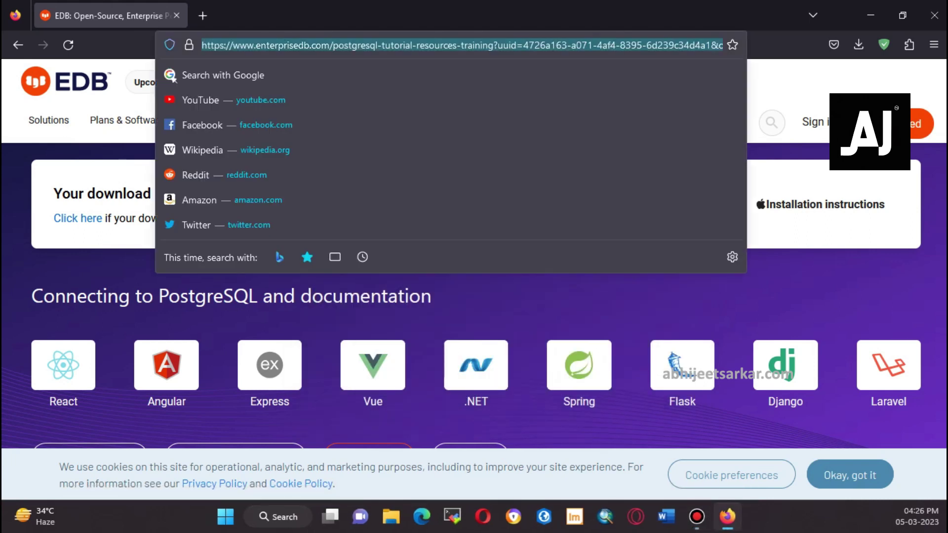
text(google.com)
key(Return)
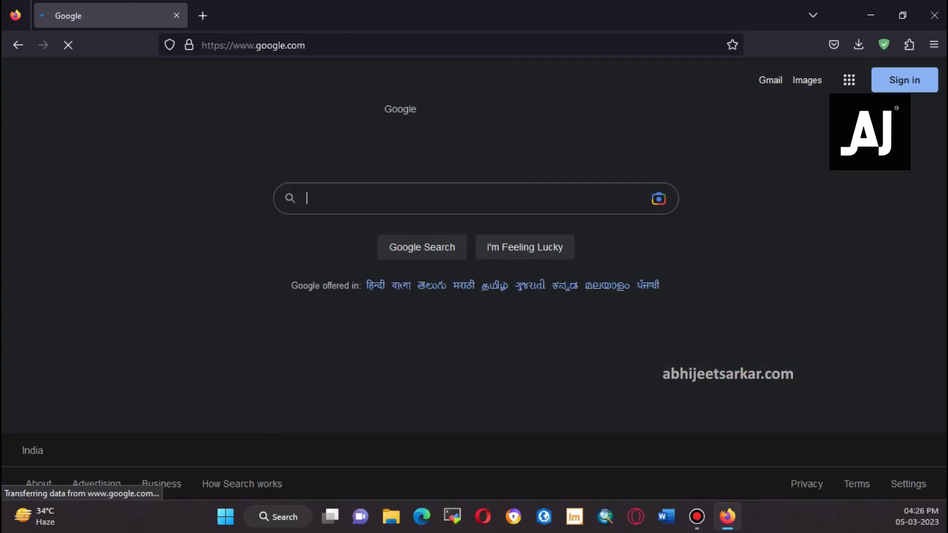
text(pos)
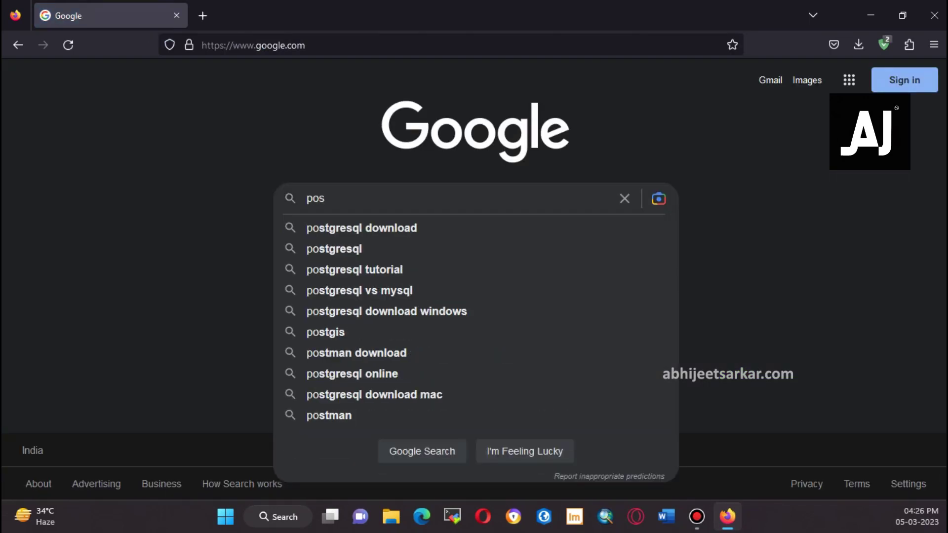
text(tgis )
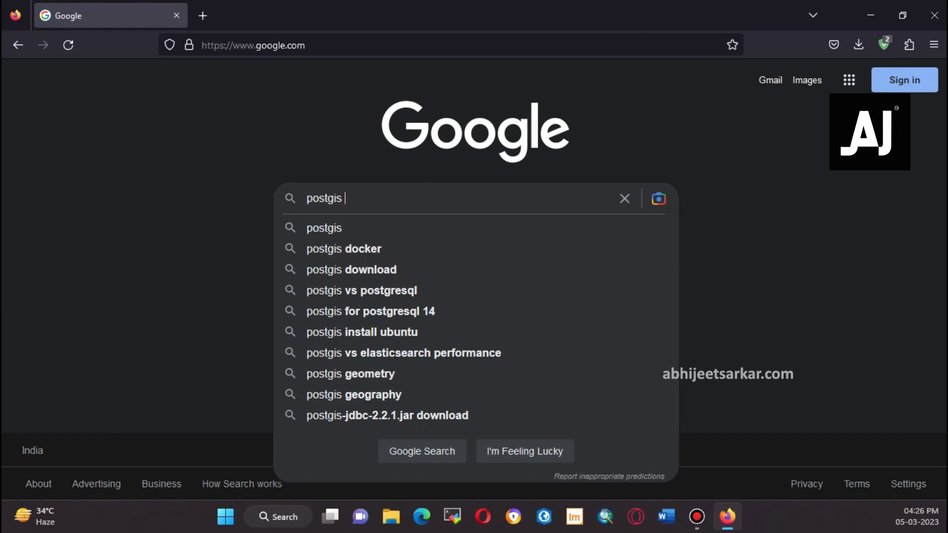
text(bundle)
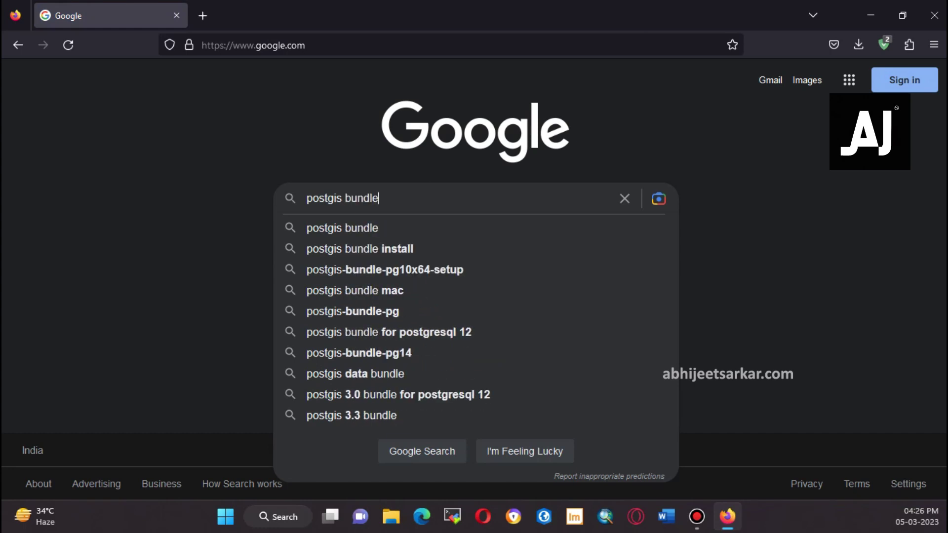
key(Down)
key(Return)
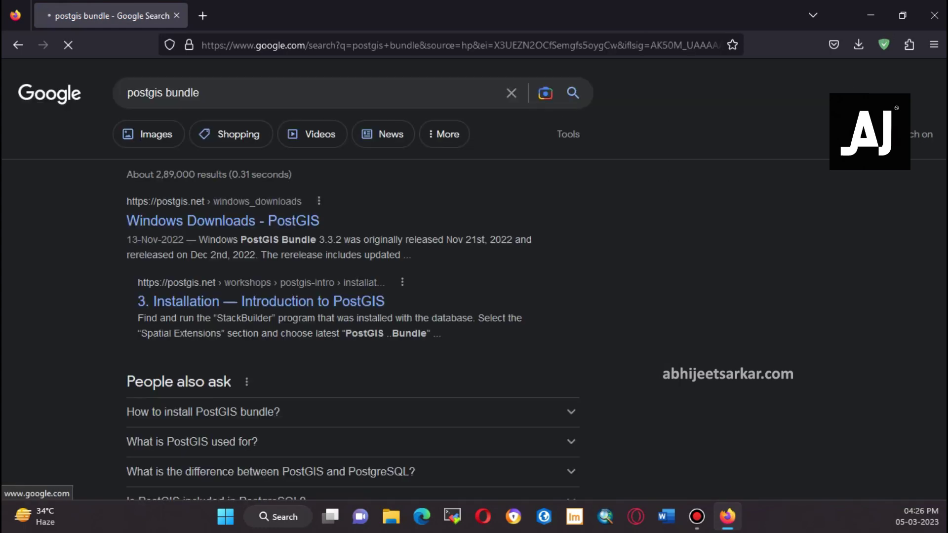
Open the Windows Downloads - PostGIS result and scroll down to its download links
click(222, 220)
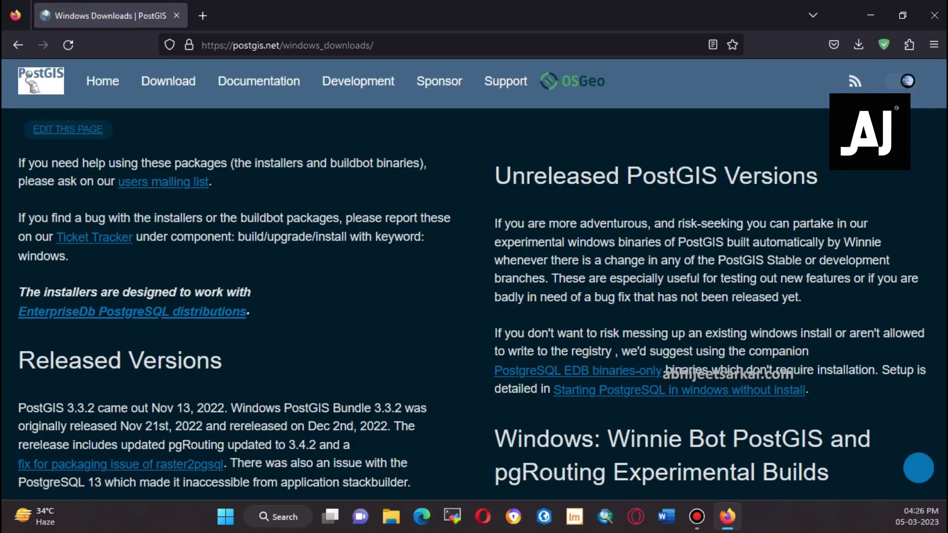
scroll(471, 310, down, 3)
scroll(472, 304, down, 3)
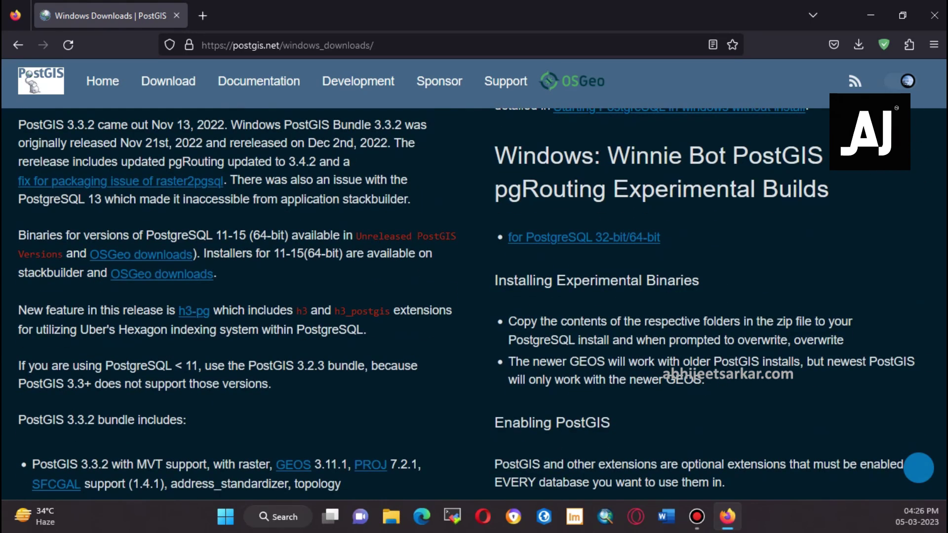
scroll(472, 304, down, 3)
scroll(471, 304, down, 5)
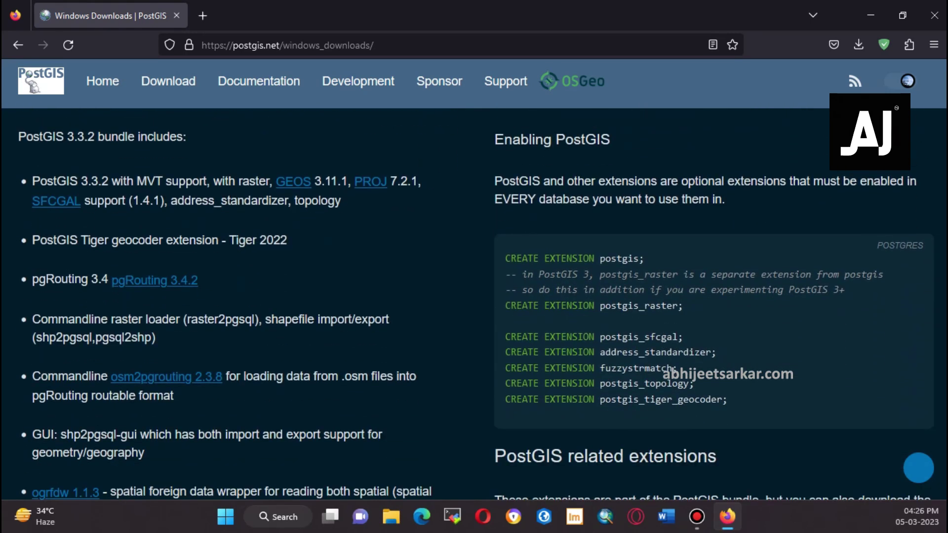
scroll(918, 467, down, 7)
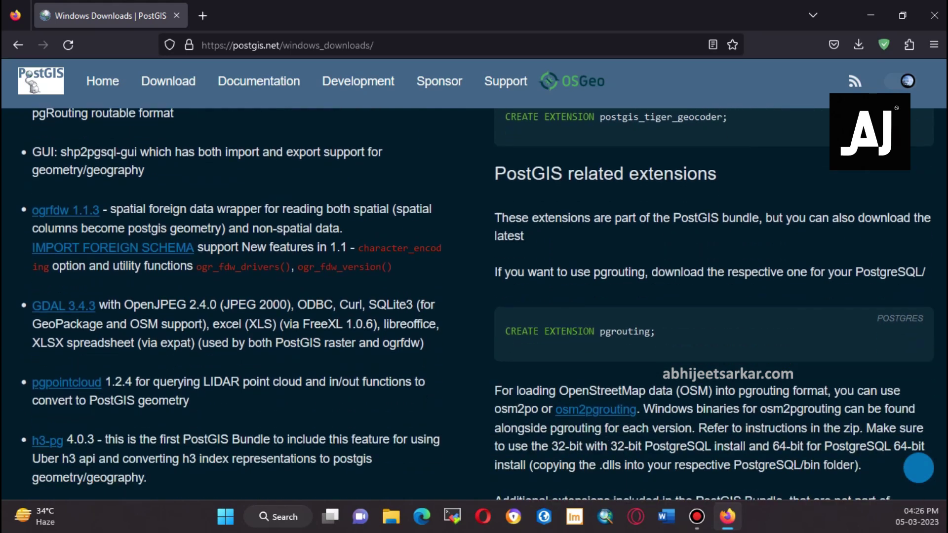
scroll(917, 467, down, 4)
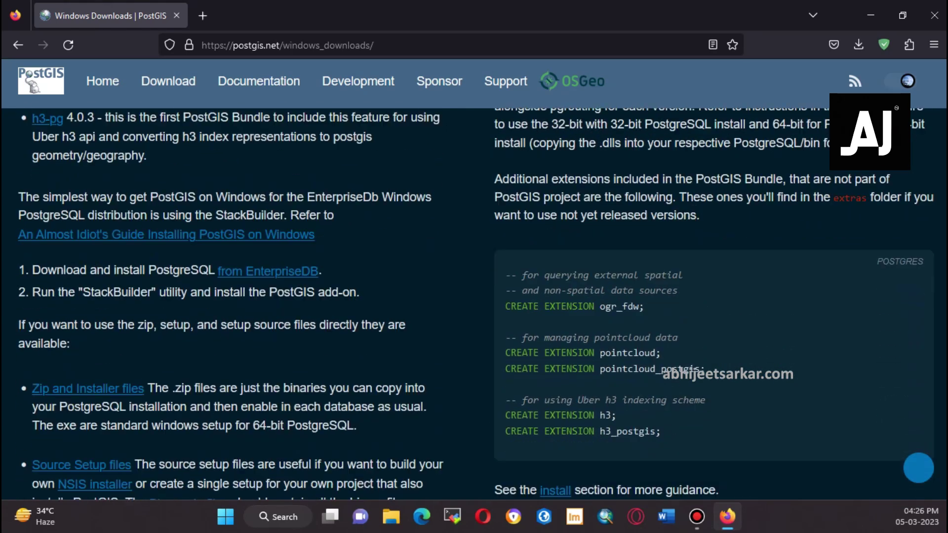
Download postgis-bundle-pg15x64-setup-3.3.2-2.exe from the OSGeo pg15 folder, then launch pgAdmin 4
click(88, 285)
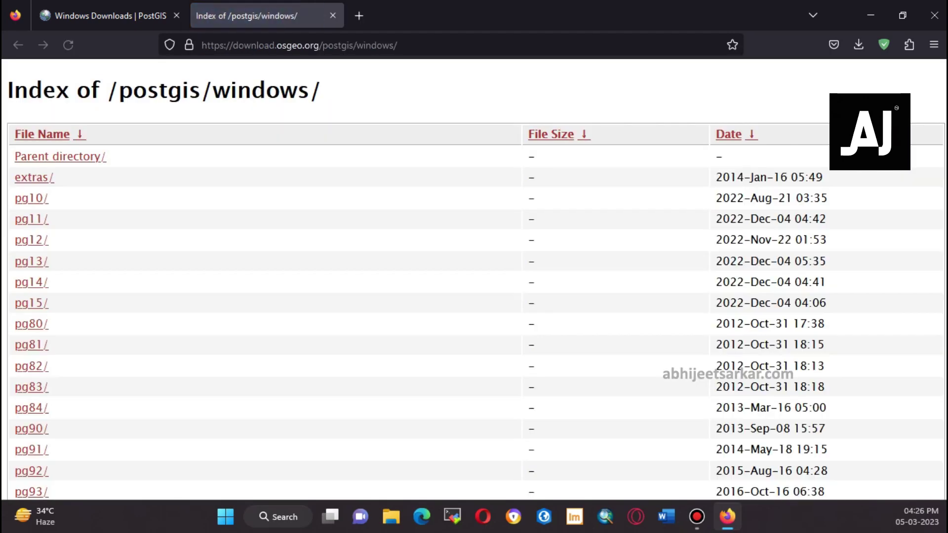
scroll(474, 279, down, 2)
click(31, 210)
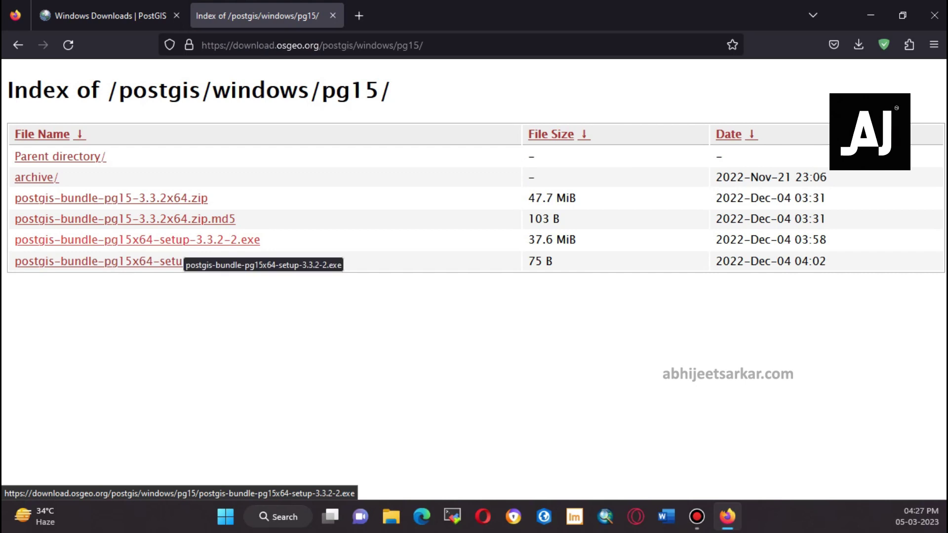
click(179, 242)
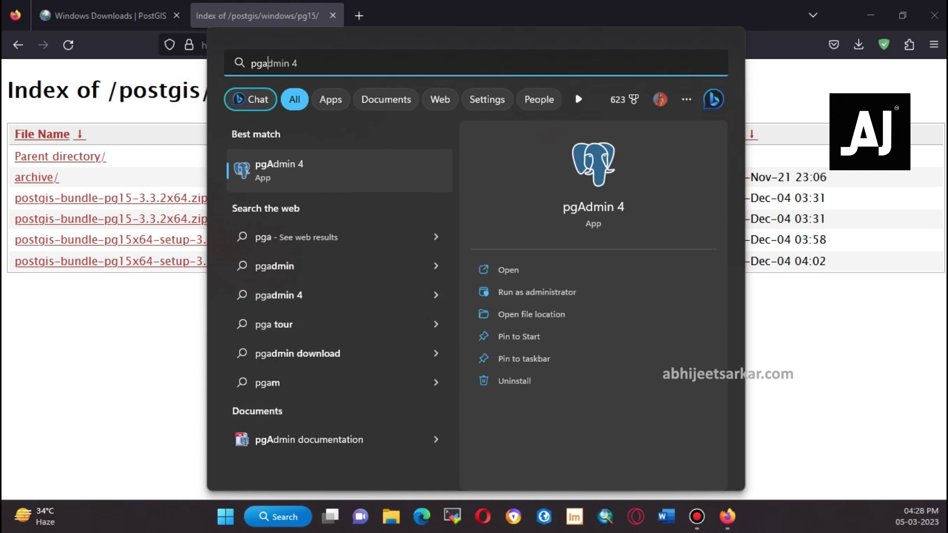
key(Return)
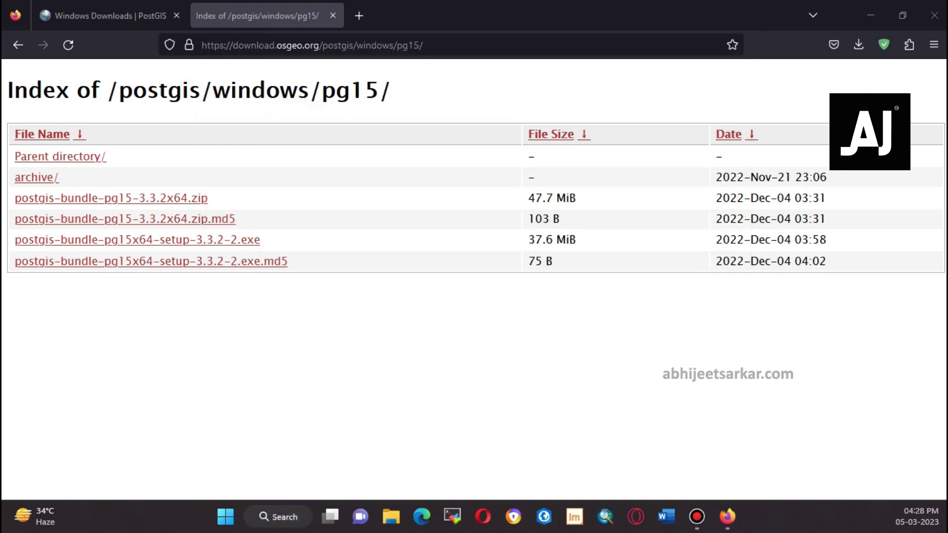
key(ctrl+w)
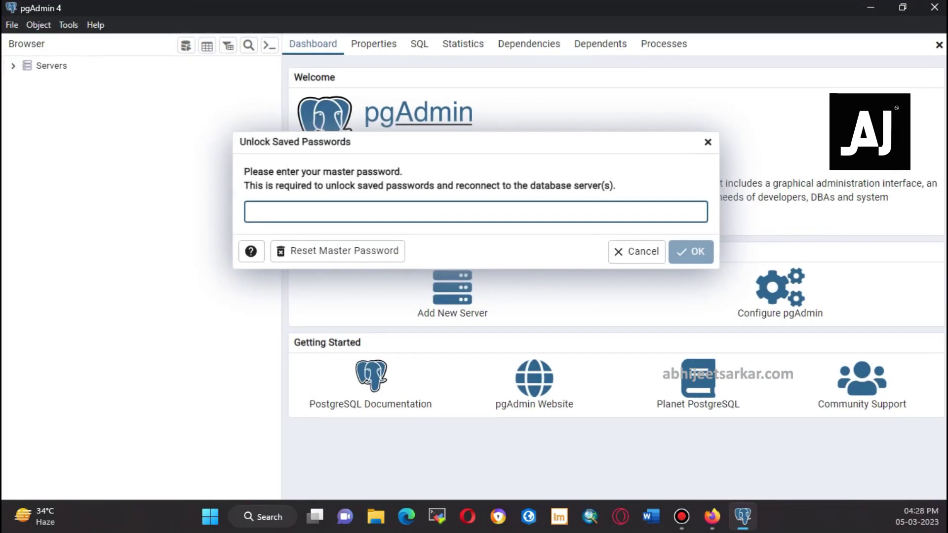
Unlock pgAdmin with the master password and connect to PostgreSQL 15 and postgis_abhijeet
text(•••••)
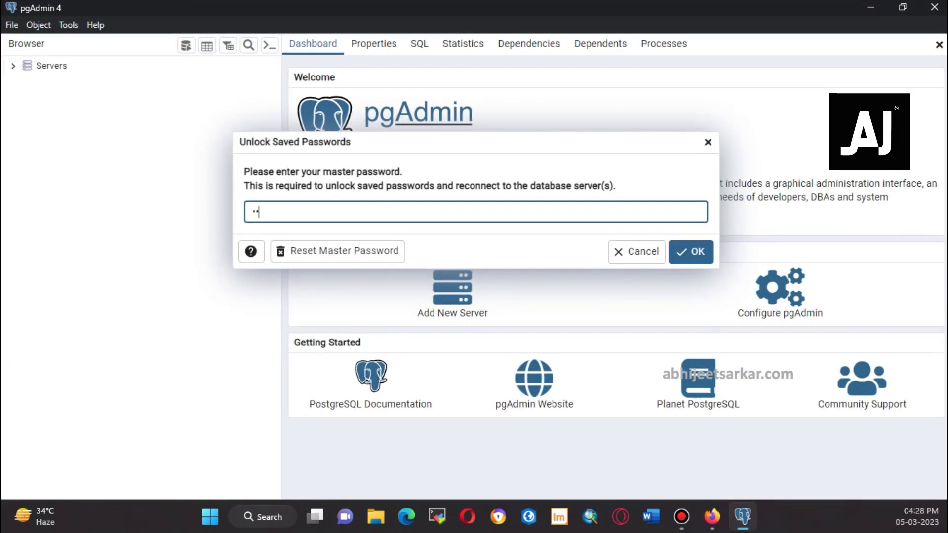
key(Return)
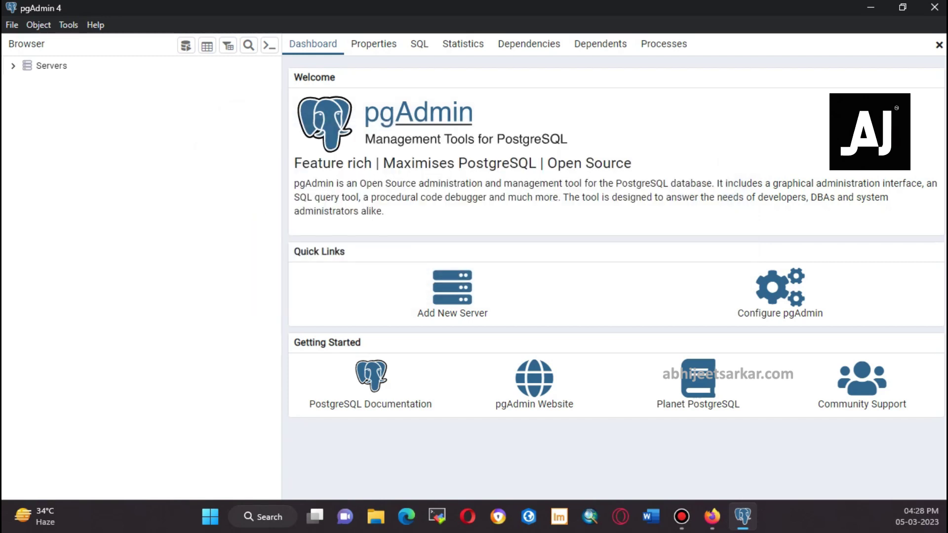
click(51, 65)
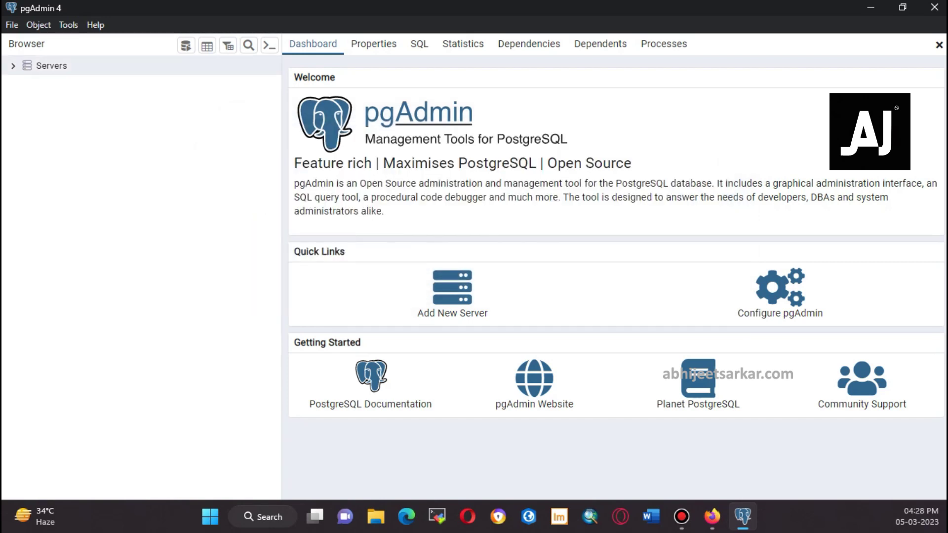
key(Right)
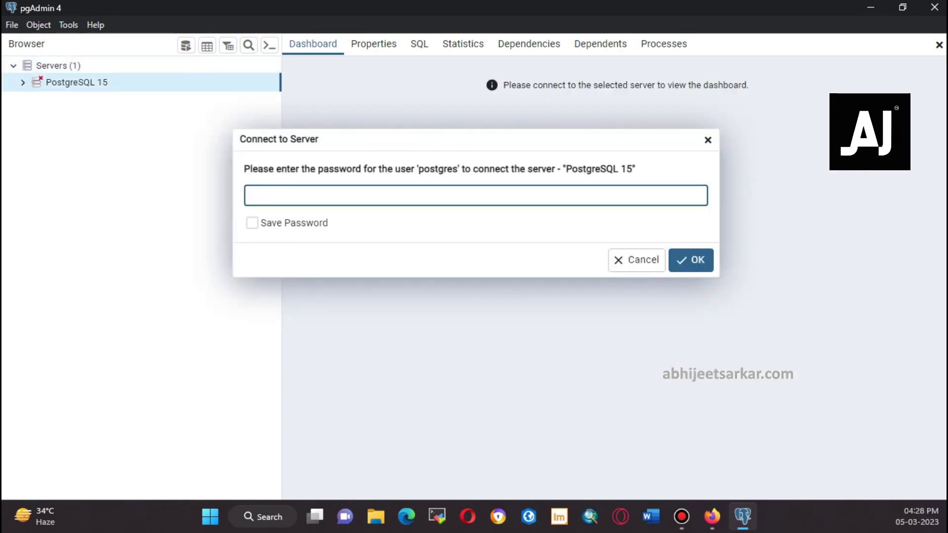
text(admin)
key(Return)
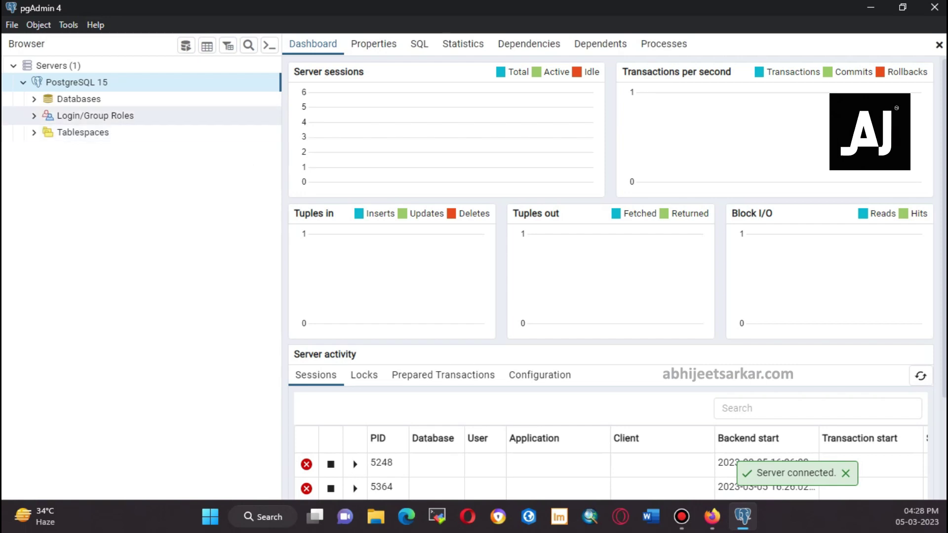
key(Down)
key(Right)
key(Down)
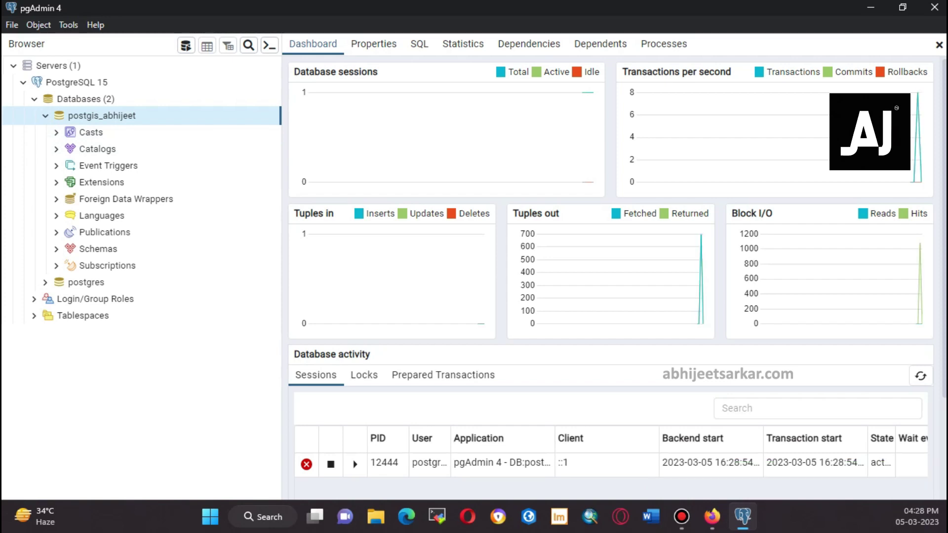
Open the postgis_abhijeet database properties and close them without saving
right_click(117, 115)
click(143, 381)
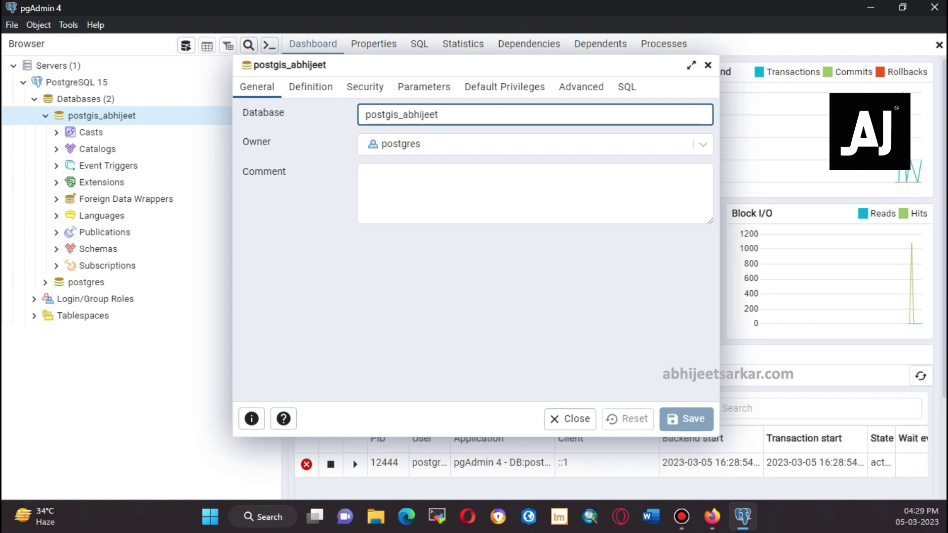
click(707, 64)
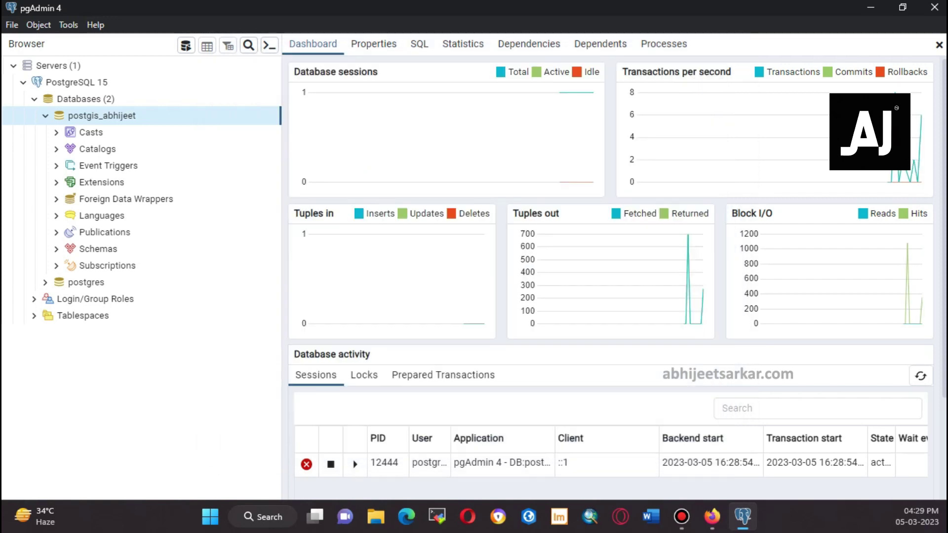
Launch the Shapefile Import/Export Manager and connect as postgres to postgis_abhijeet with the account password
click(262, 517)
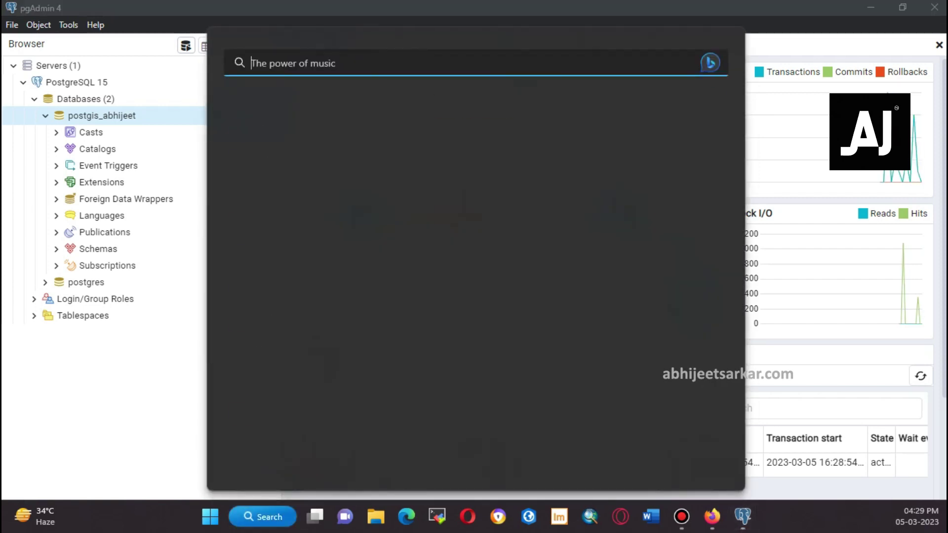
text(postgis)
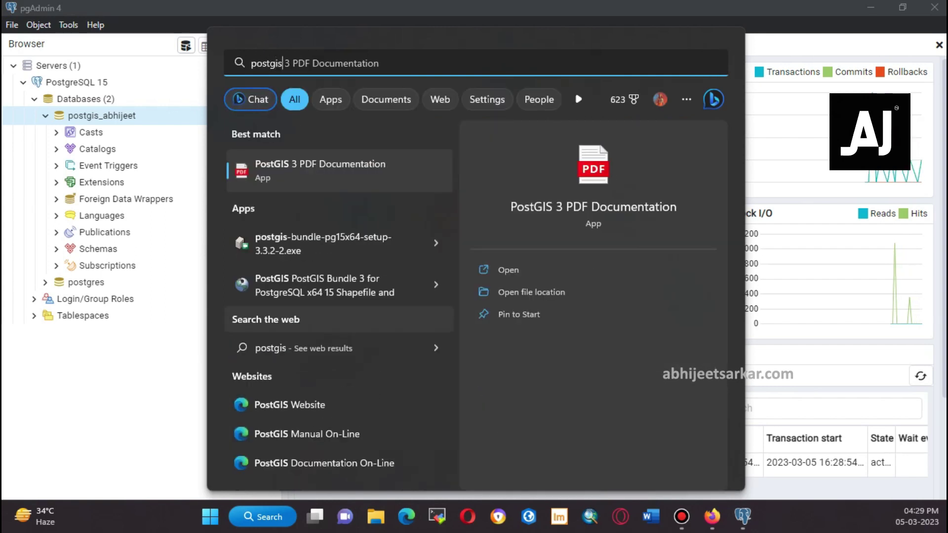
click(324, 285)
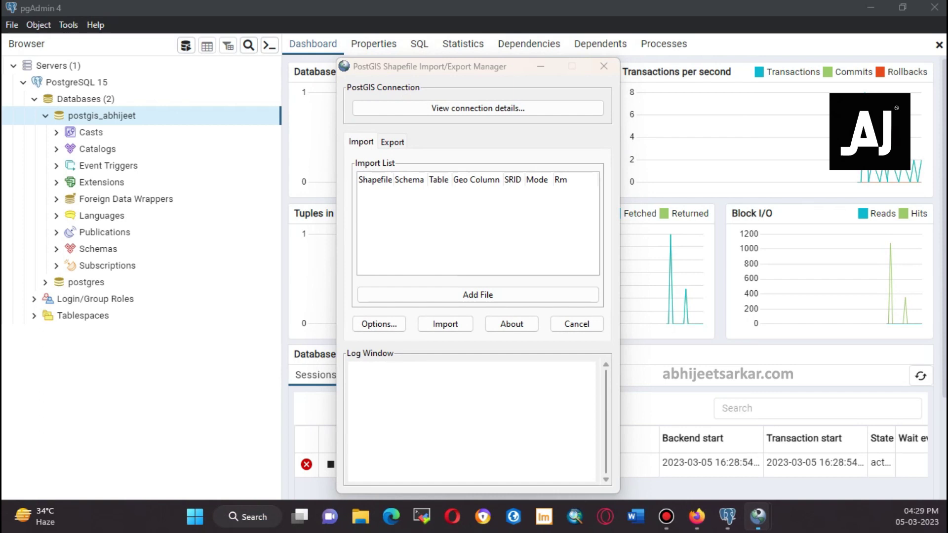
text(p)
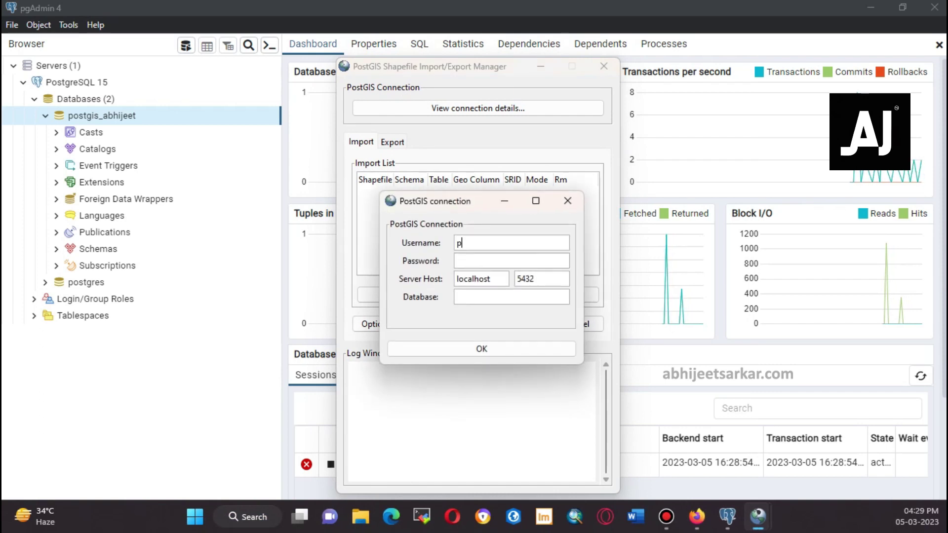
text(ostgres)
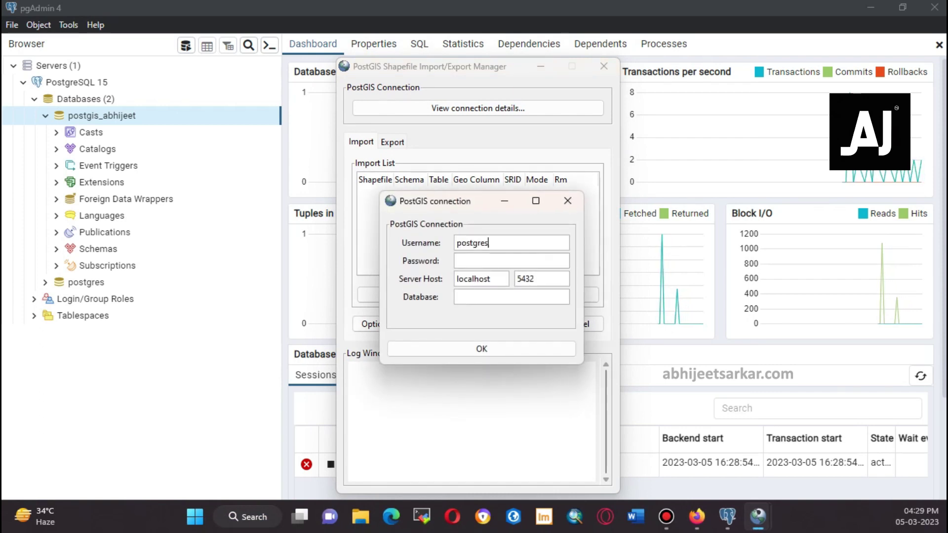
click(511, 260)
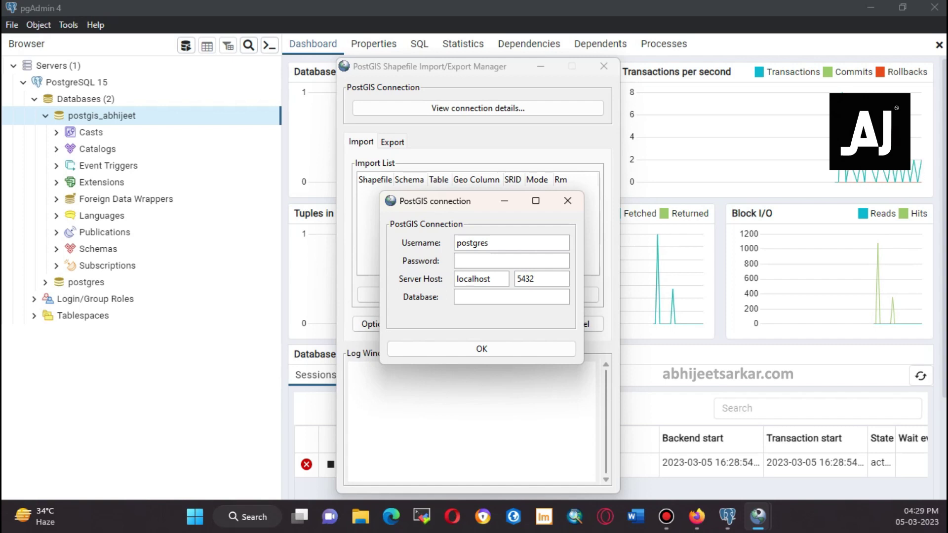
text(admin)
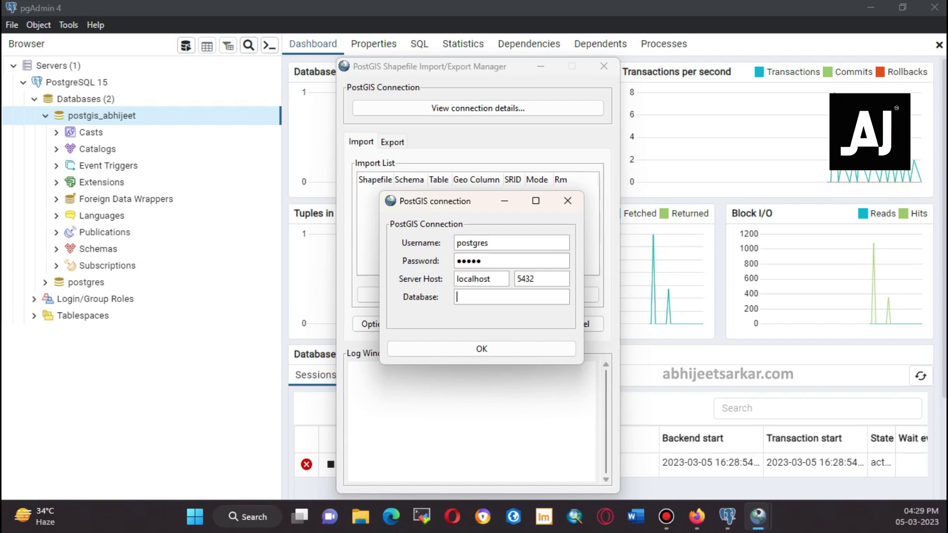
text(postgi)
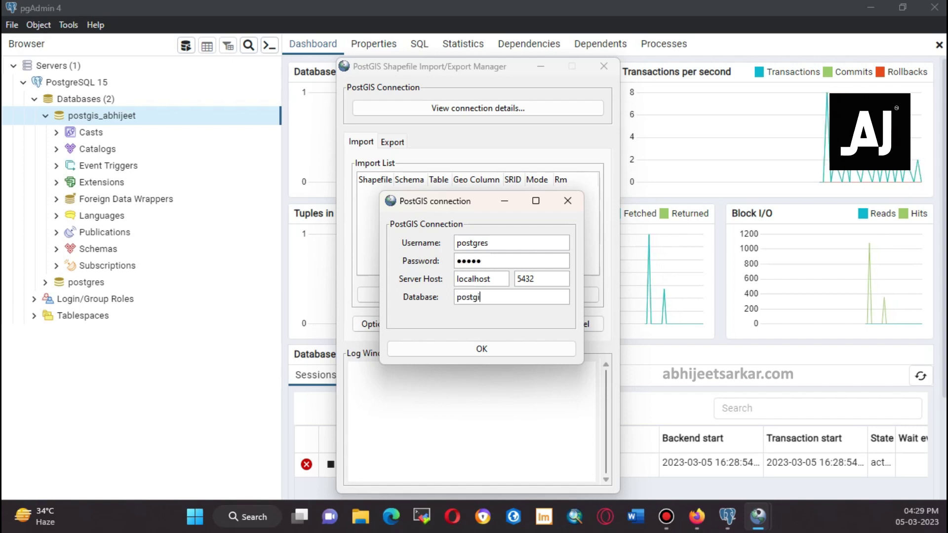
text(s_abhijeet)
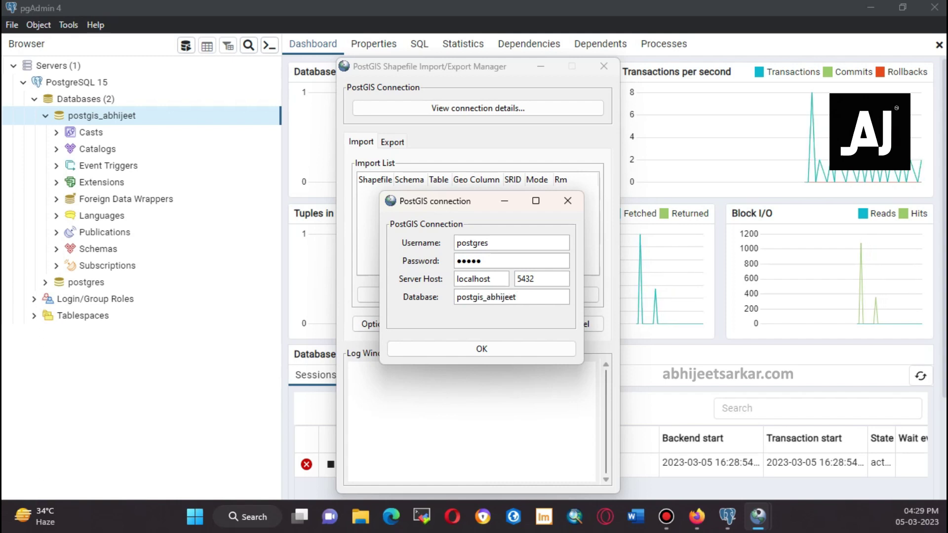
key(Return)
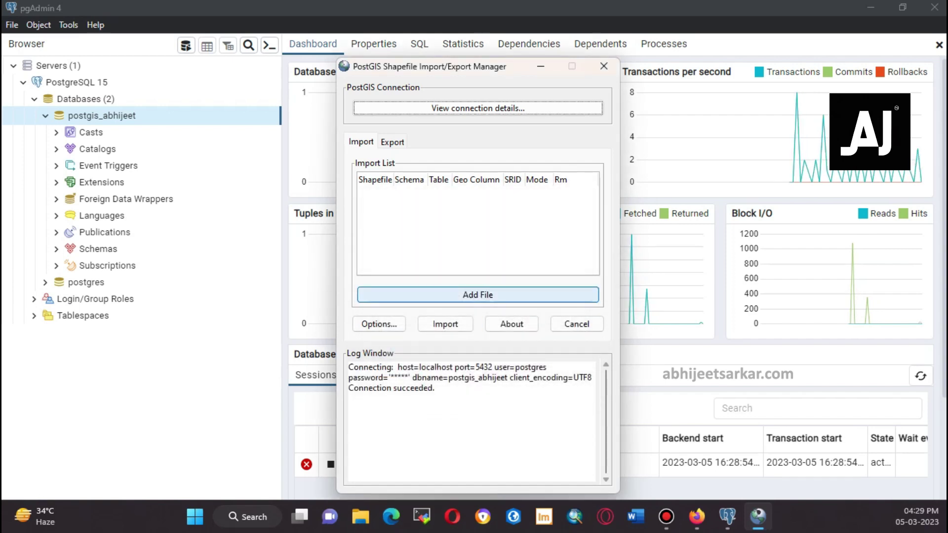
Start adding a shapefile and browse drive D: into the INDIA SHP FILE\wb folder
click(481, 294)
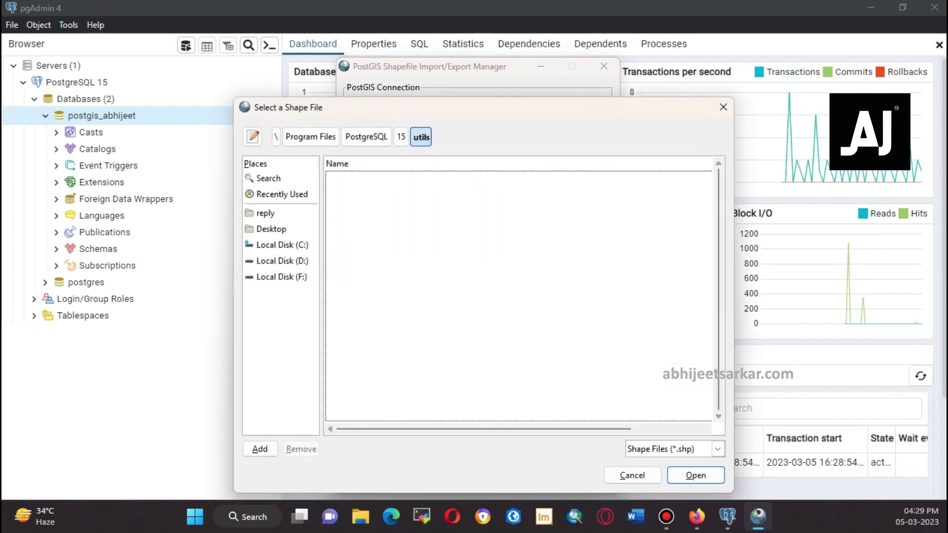
click(281, 260)
scroll(518, 296, down, 4)
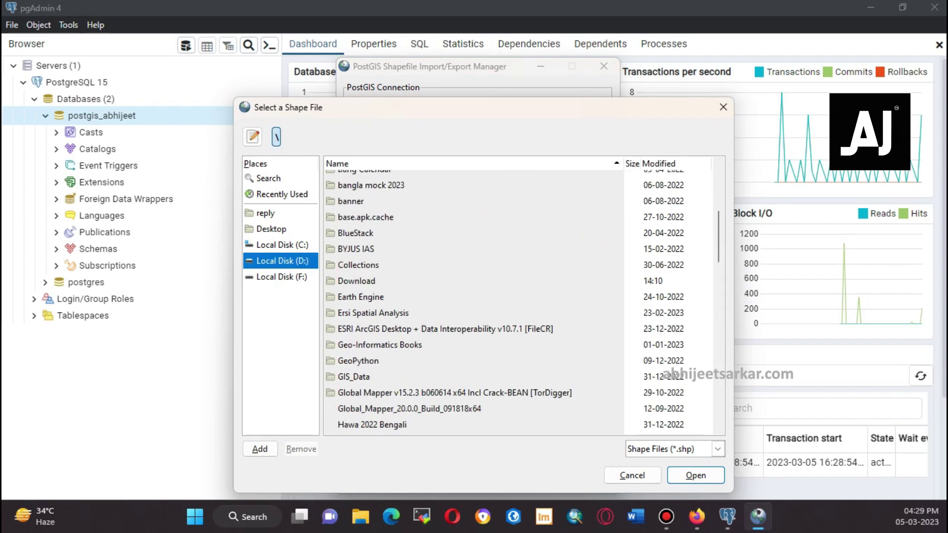
scroll(518, 296, down, 12)
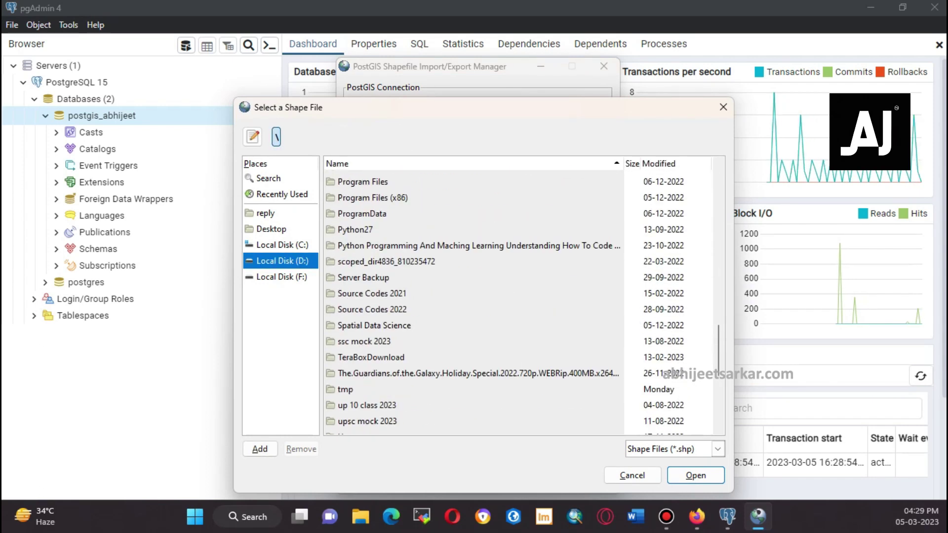
scroll(518, 296, up, 5)
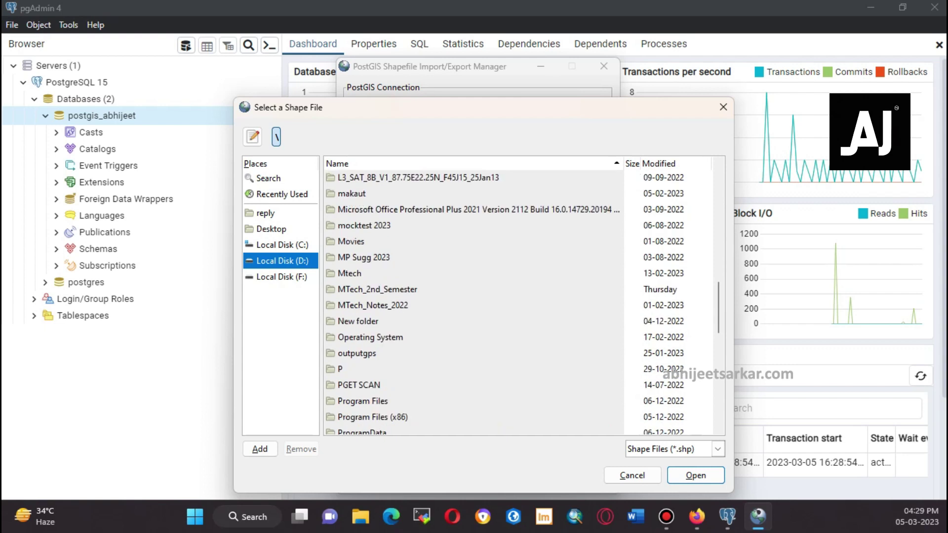
scroll(518, 296, up, 2)
double_click(355, 239)
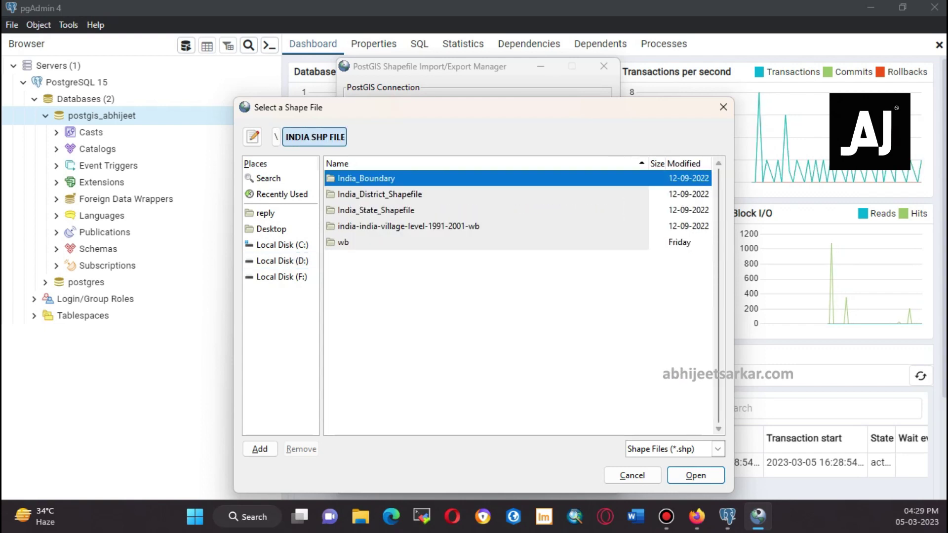
double_click(343, 242)
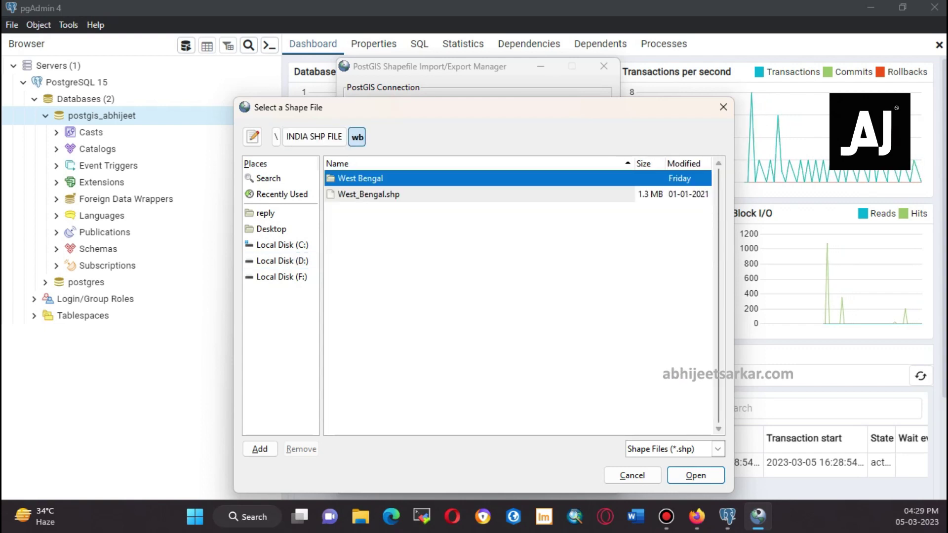
Choose District_shape_West_Bengal.shp from the West Bengal folder and import it into the database
double_click(361, 178)
click(395, 210)
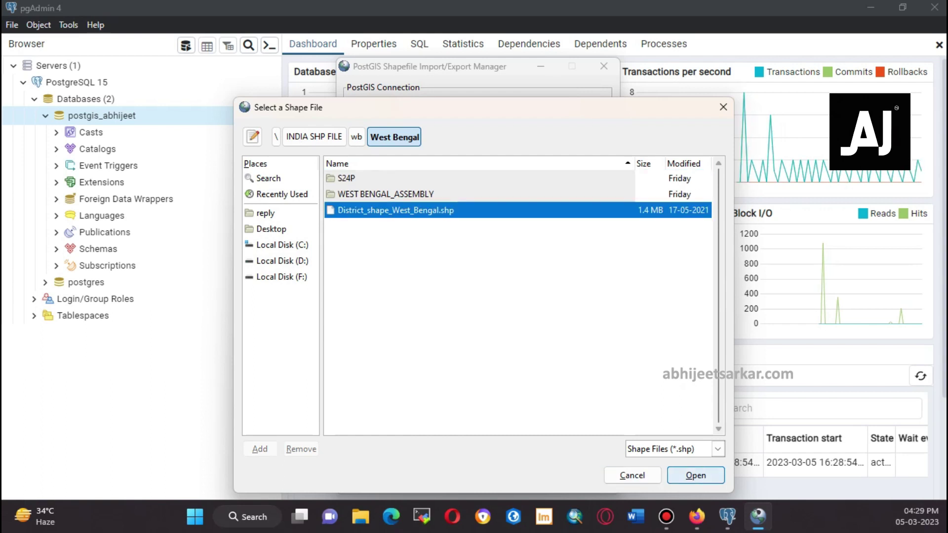
key(Return)
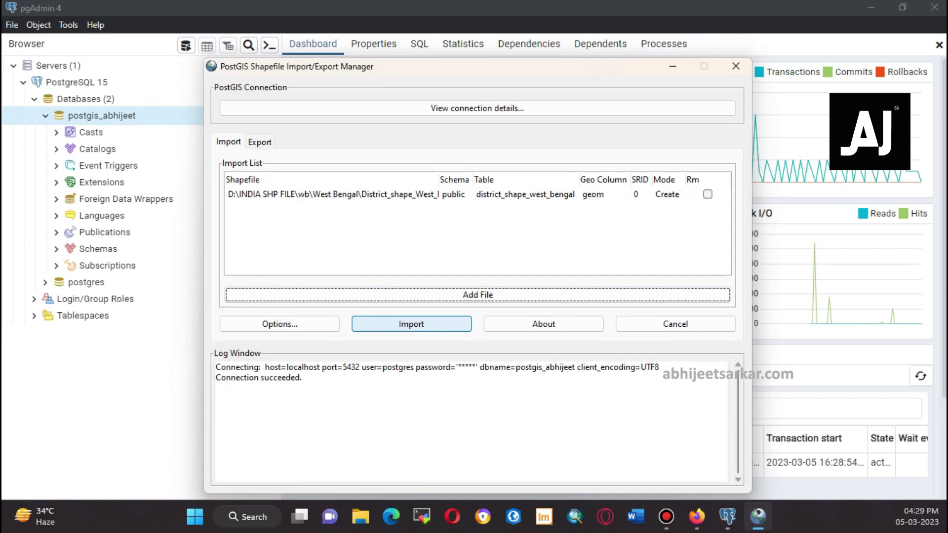
click(411, 324)
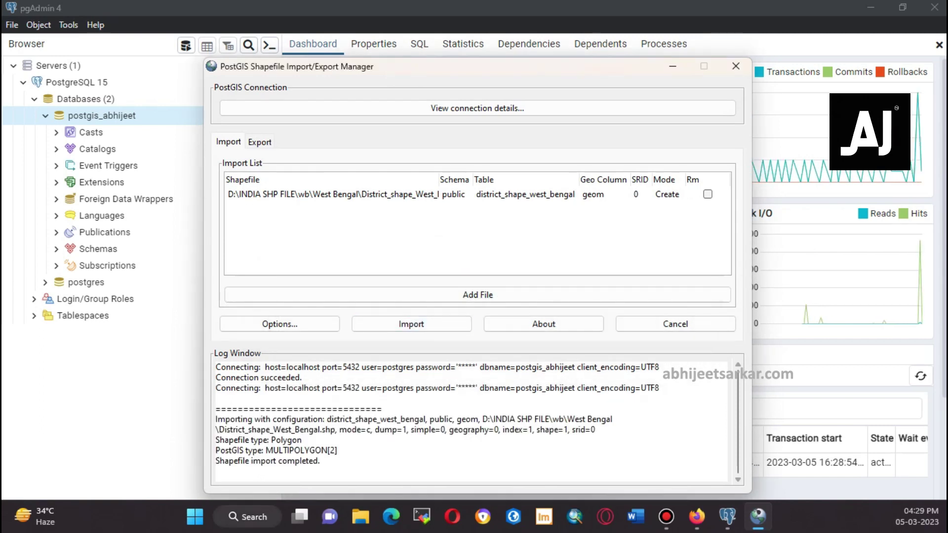
key(super+s)
Search Windows for 'qg', find QGIS Desktop 3.28.1, then dismiss the search without launching it
text(q)
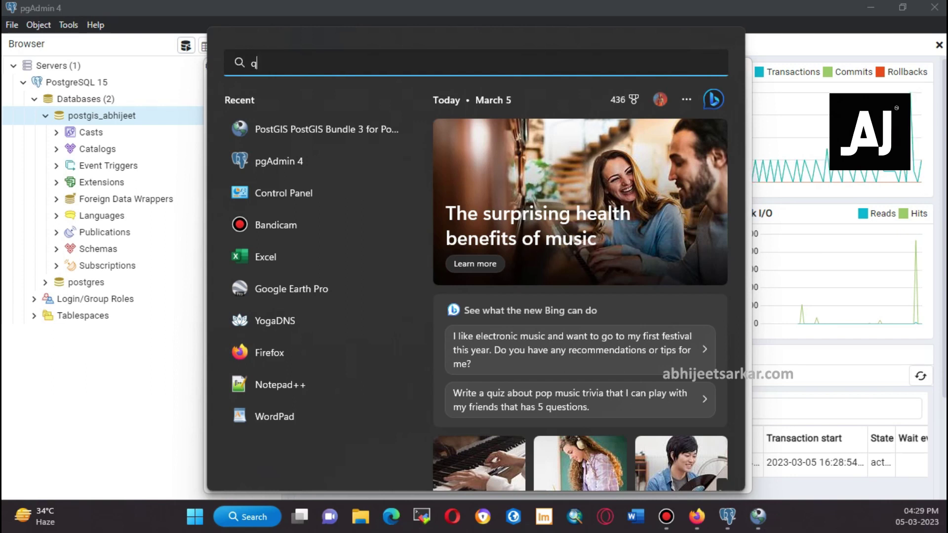
text(g)
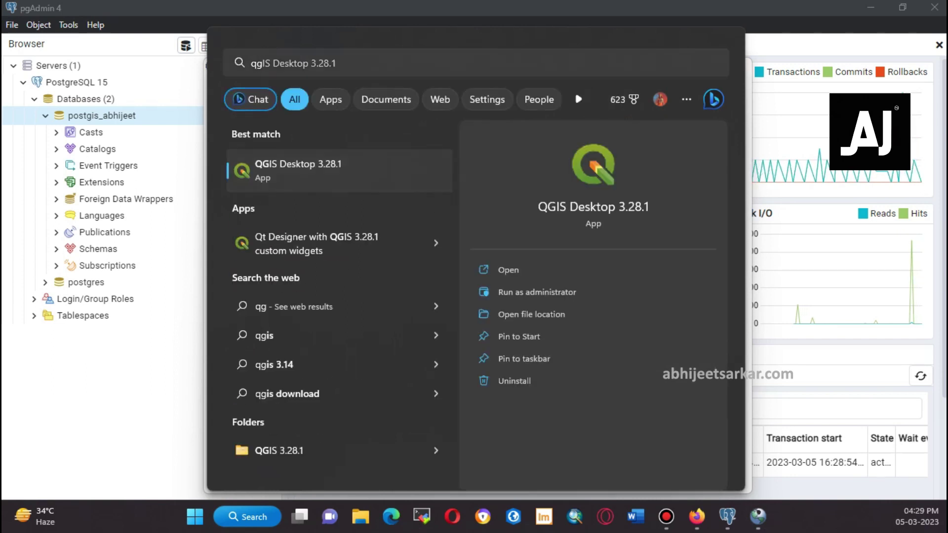
key(Escape)
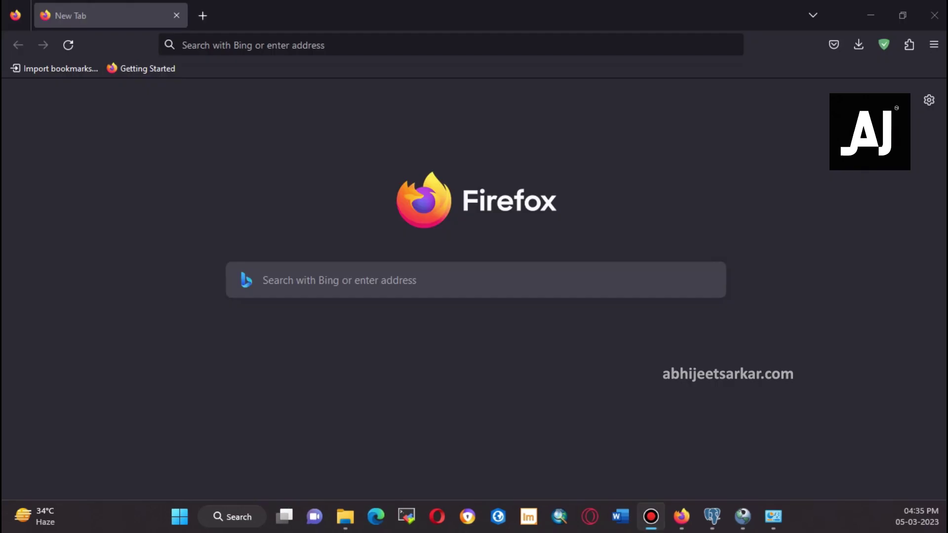
Search Google for 'qgis' and open the official QGIS download page
click(345, 45)
text(g\)
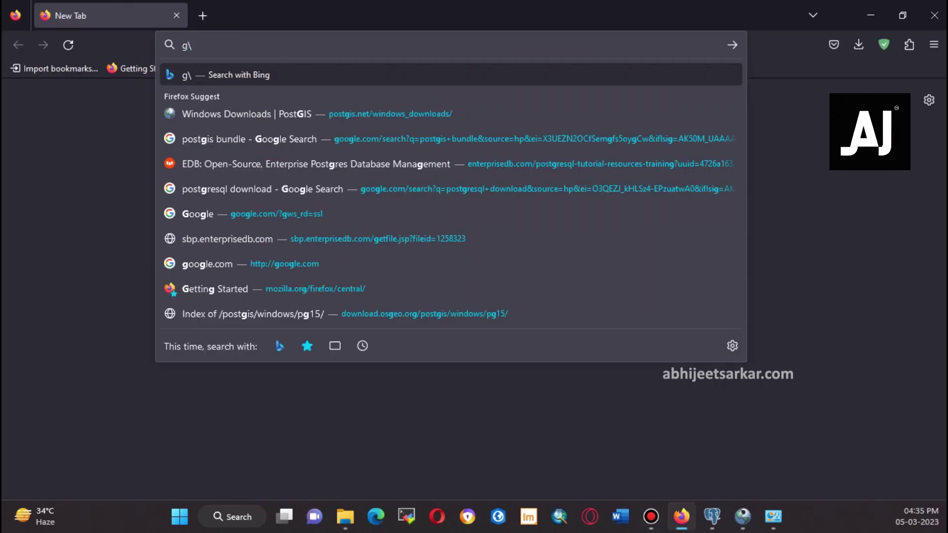
key(BackSpace)
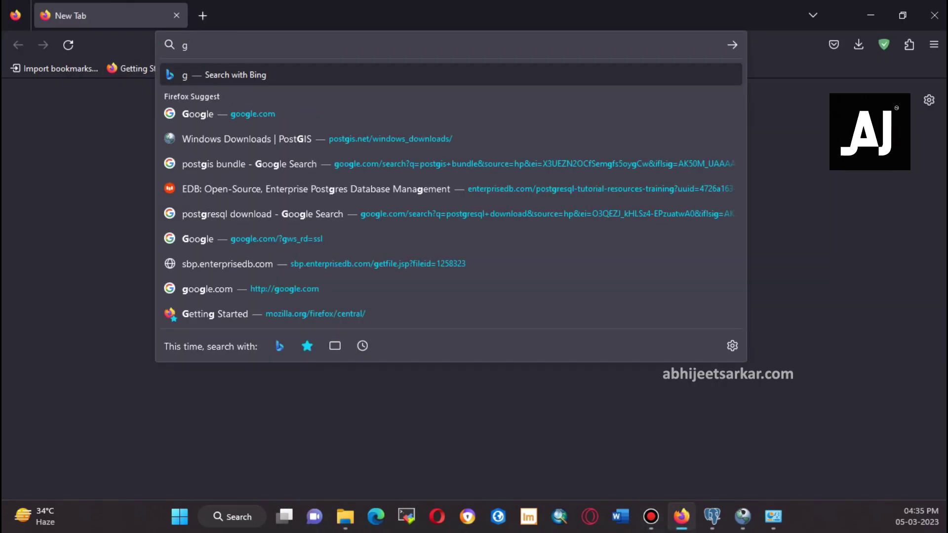
click(198, 114)
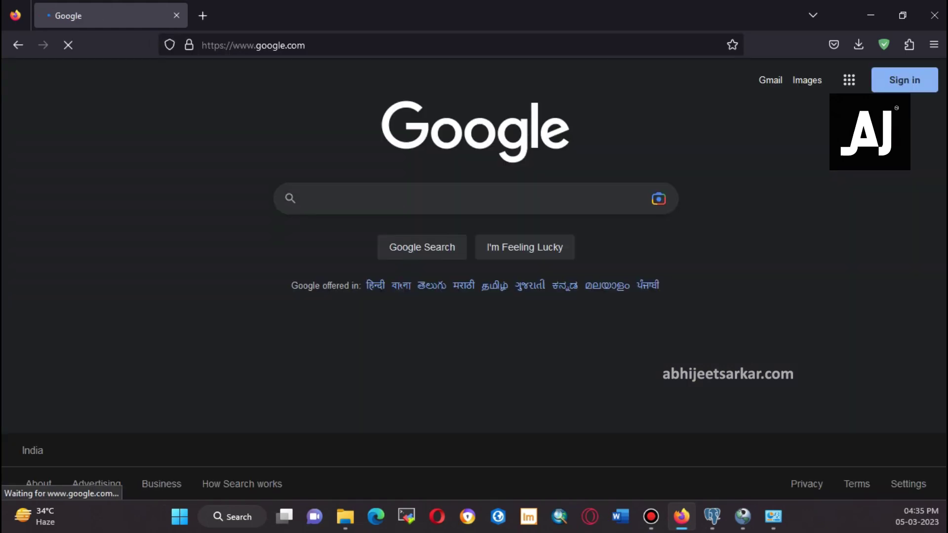
text(qgis)
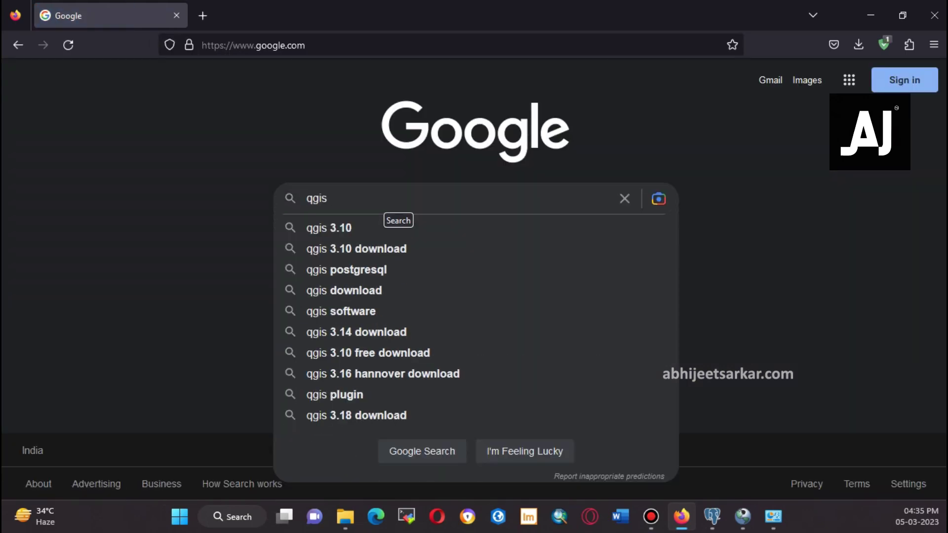
click(344, 291)
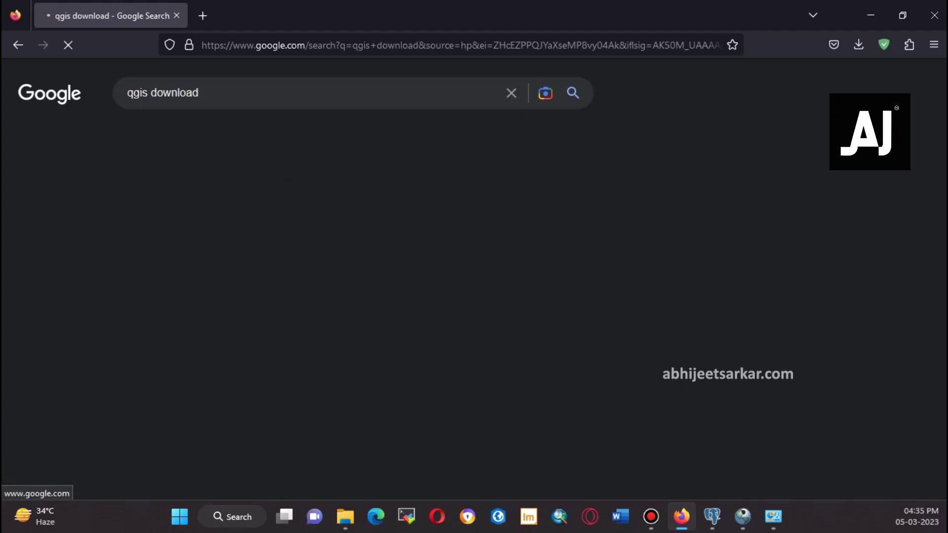
click(176, 220)
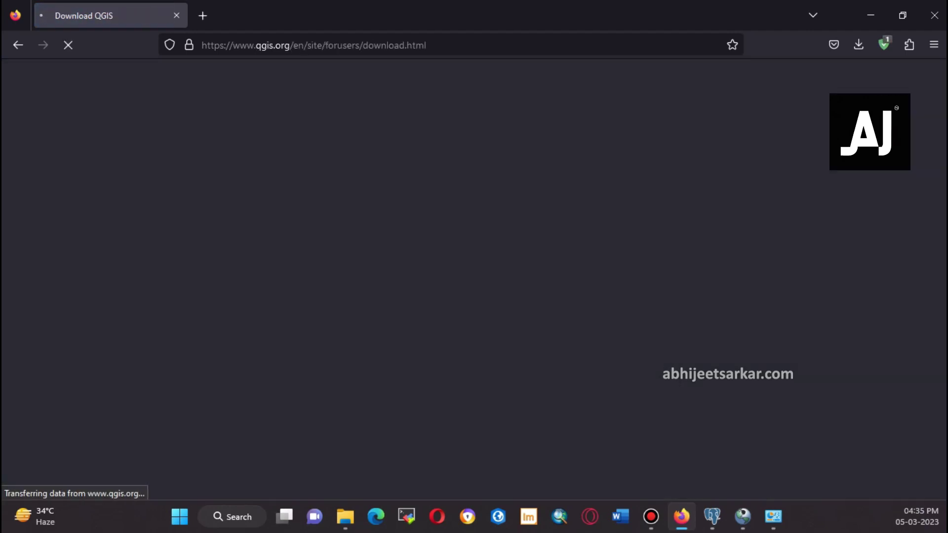
scroll(444, 461, down, 2)
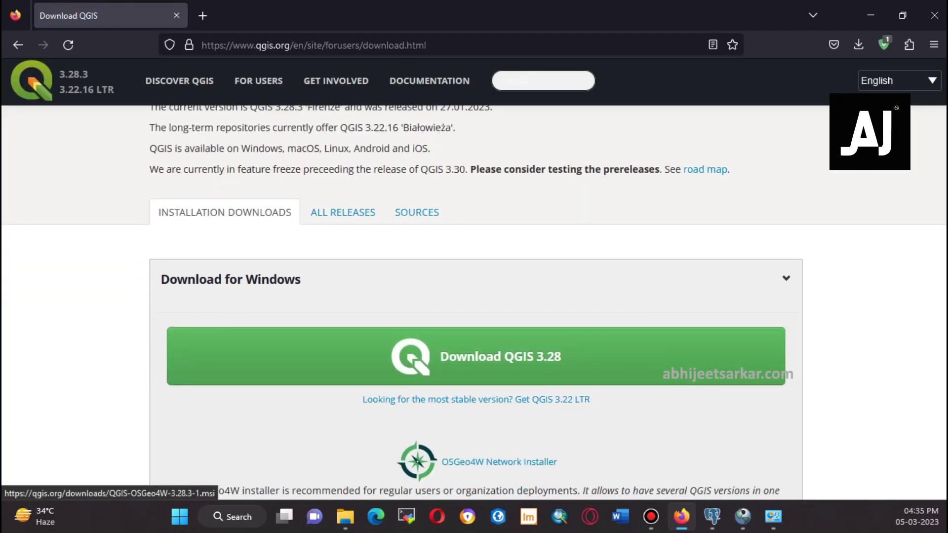
Download the QGIS 3.28 Windows installer and run QGIS-OSGeo4W-3.28.3-1.msi from Firefox's downloads
click(475, 356)
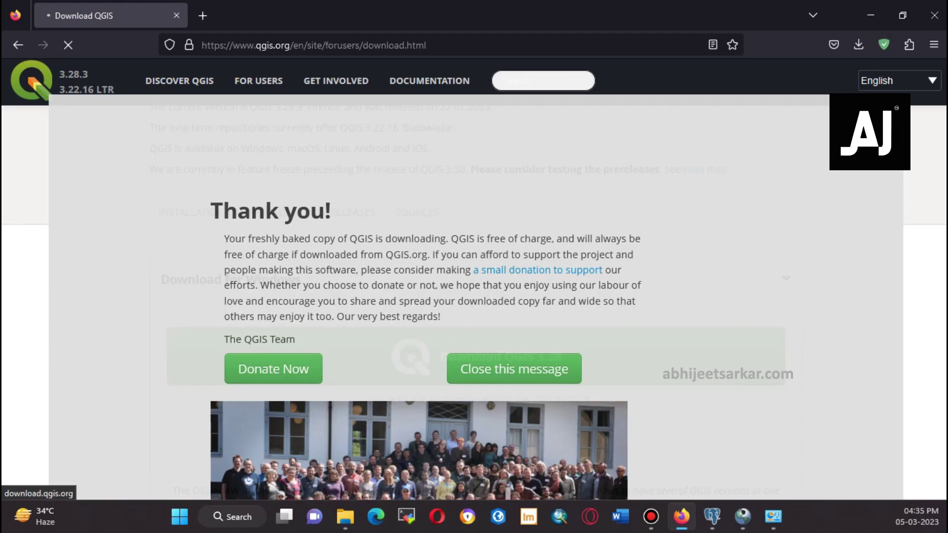
click(558, 361)
scroll(558, 361, down, 3)
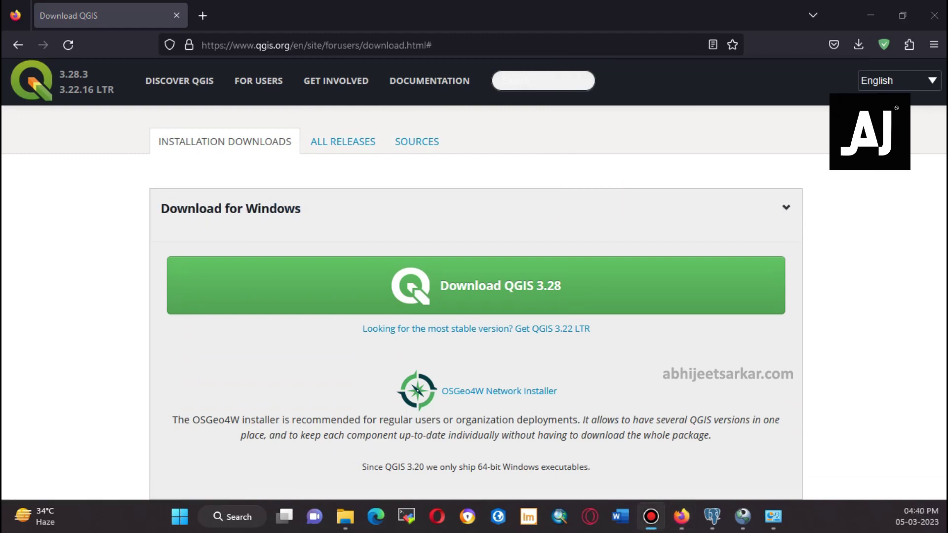
click(858, 45)
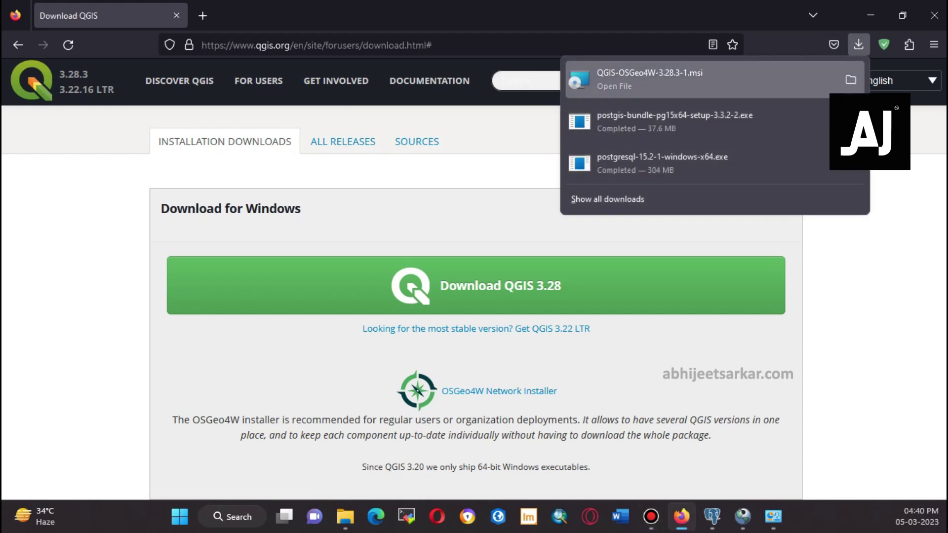
click(641, 79)
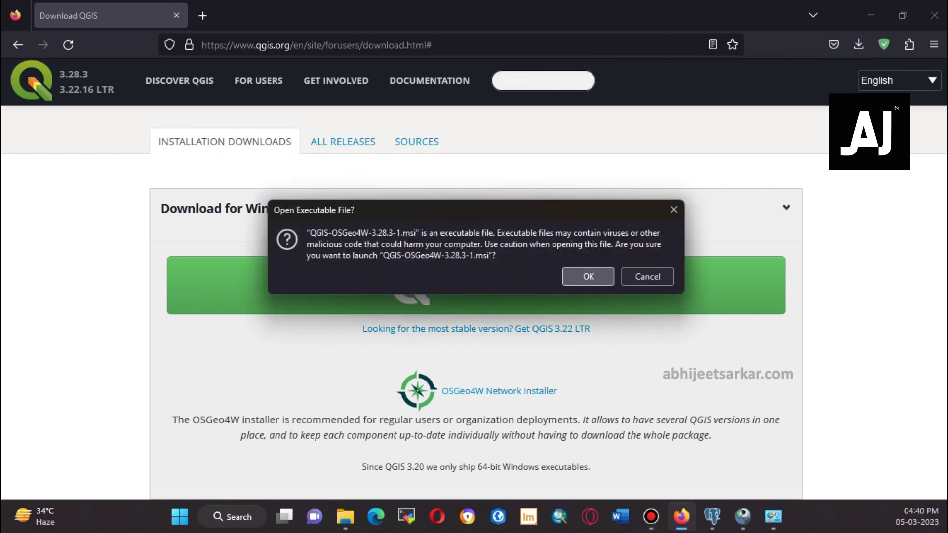
click(587, 276)
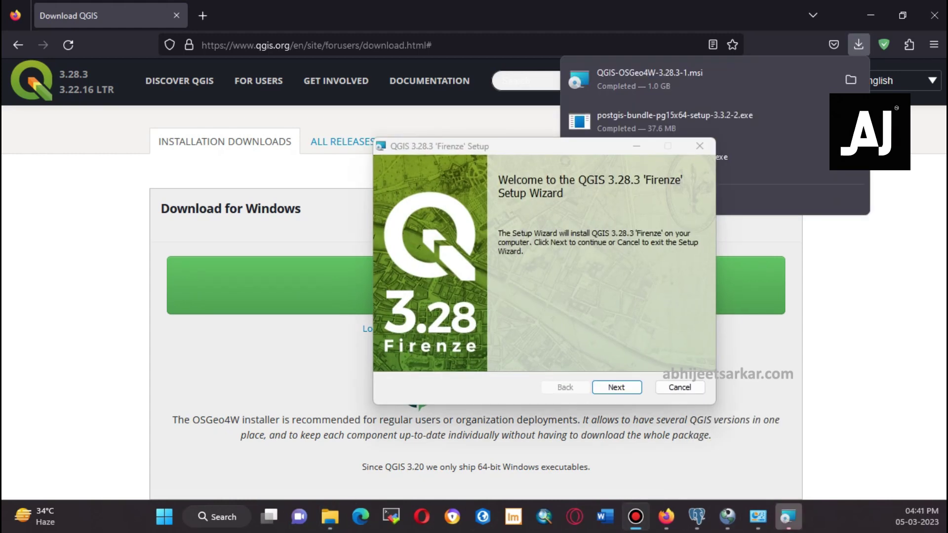
Accept the QGIS license and change the install folder to F:\Program Files\QGIS 3.28.3\
key(Return)
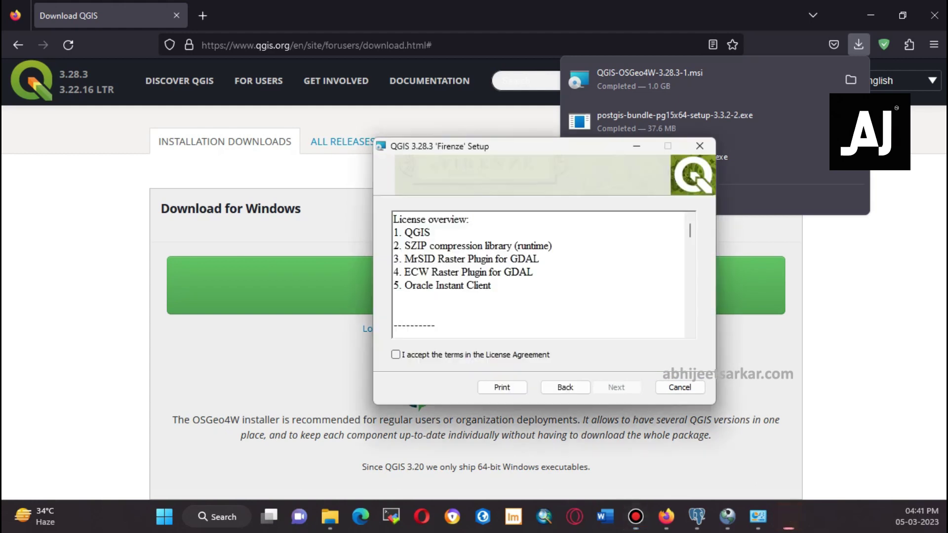
key(space)
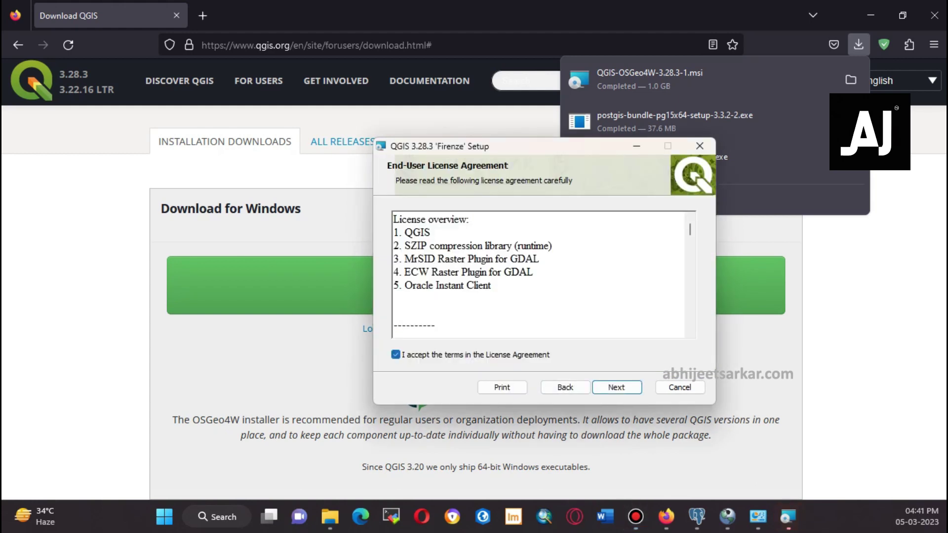
key(Return)
key(shift+Tab)
key(shift+Tab)
key(shift+Tab)
key(shift+Tab)
key(shift+Tab)
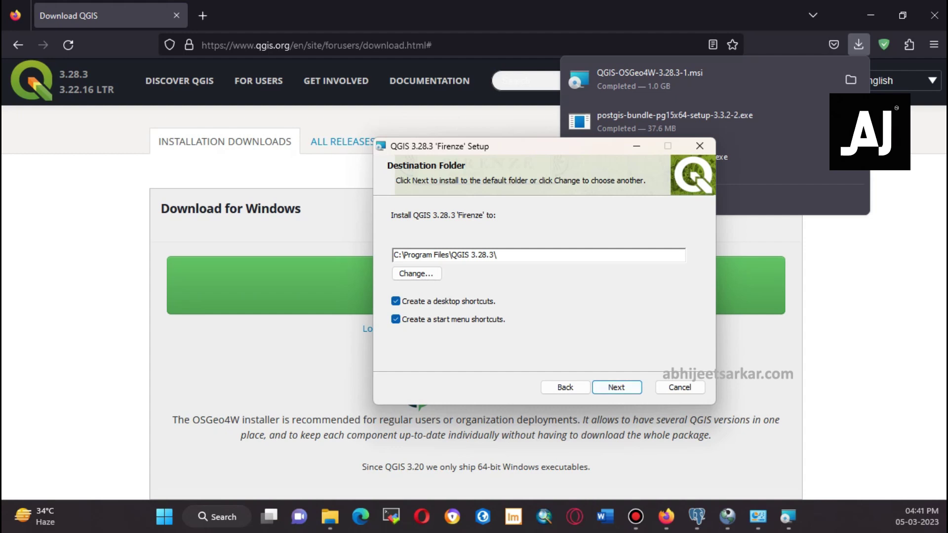
text(F)
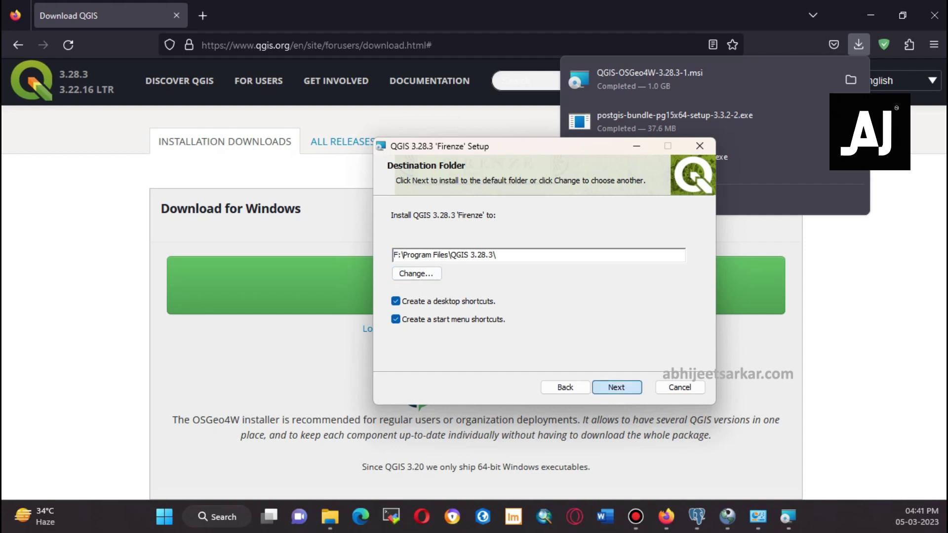
click(616, 387)
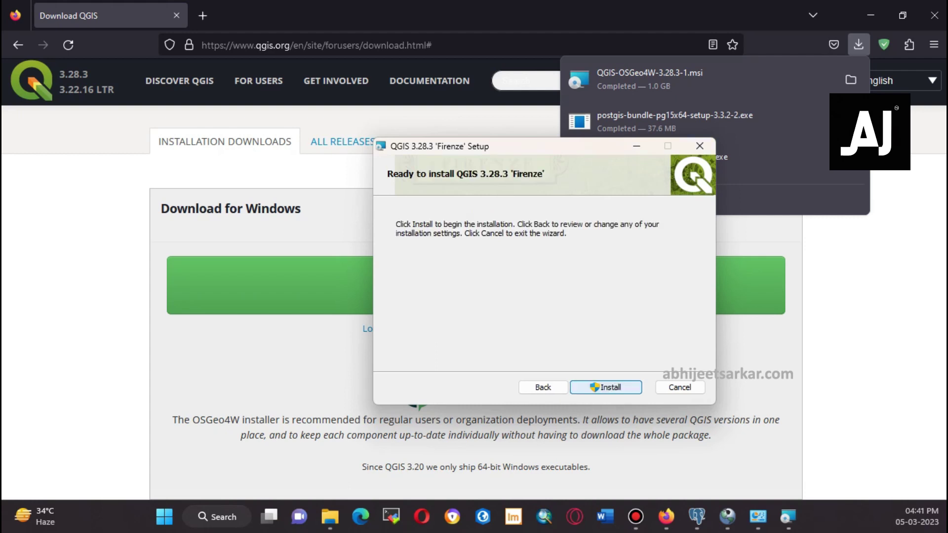
Install QGIS 3.28.3 with administrator approval and finish the setup wizard
click(617, 387)
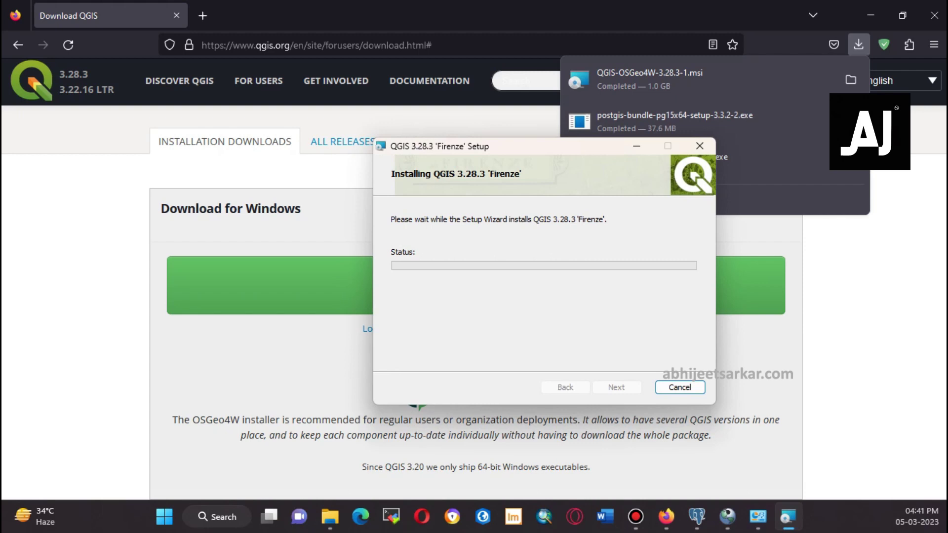
drag(539, 148, 399, 148)
click(496, 146)
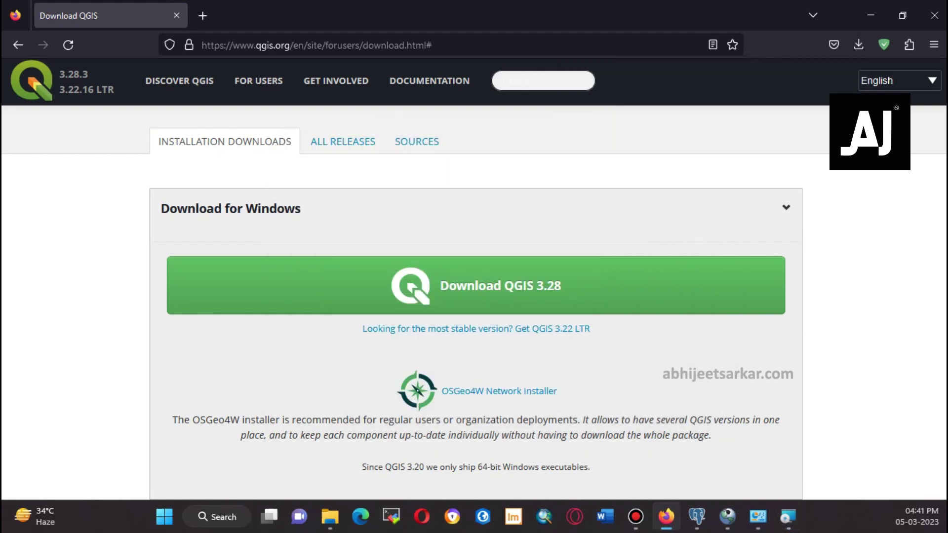
click(787, 516)
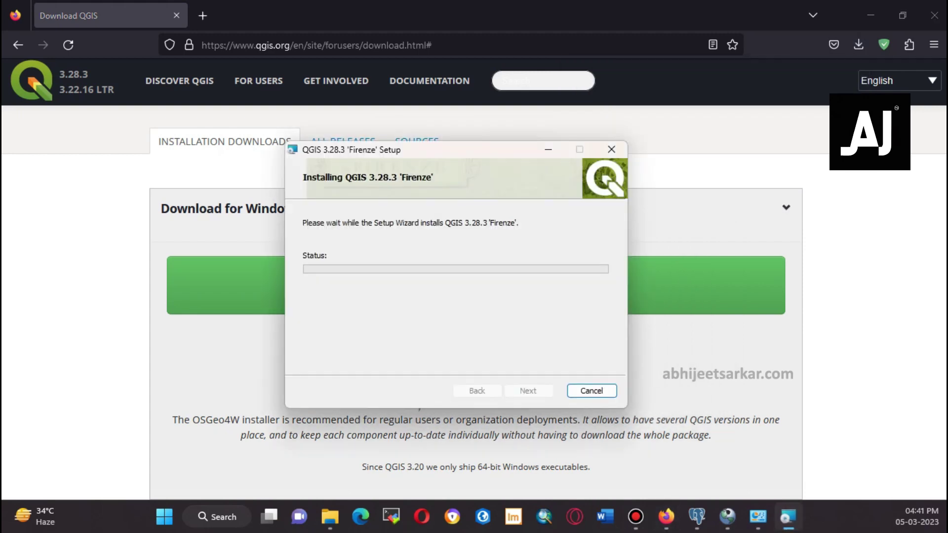
click(476, 379)
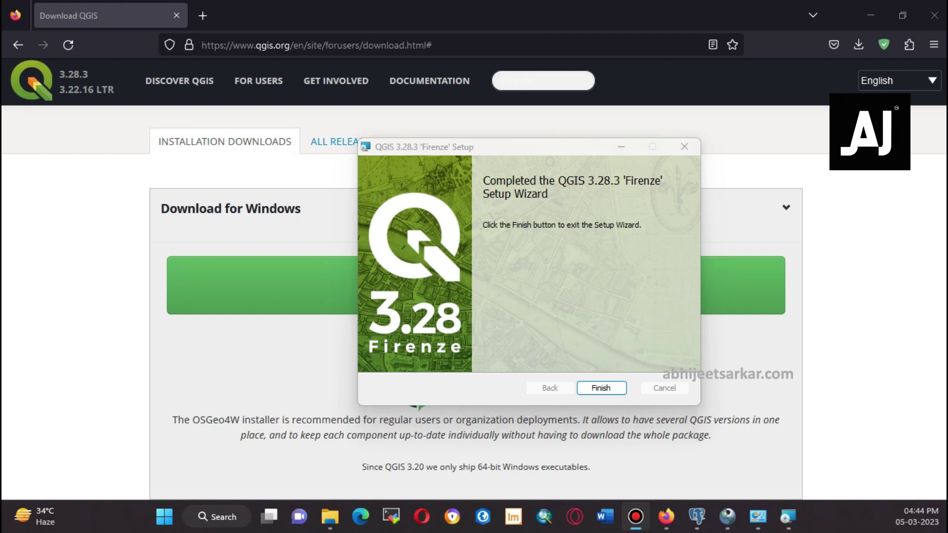
click(601, 388)
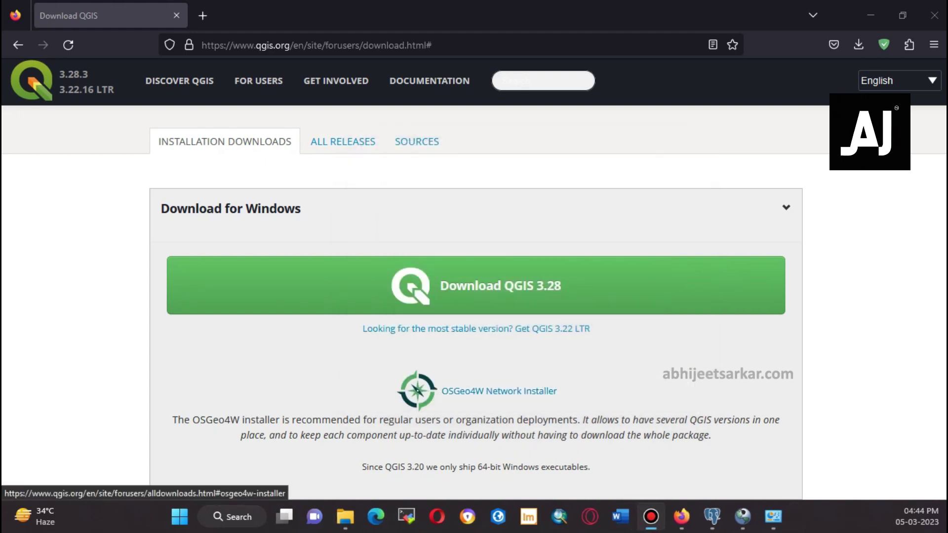
Search Windows for 'qgi' and launch QGIS Desktop 3.28.3
click(232, 517)
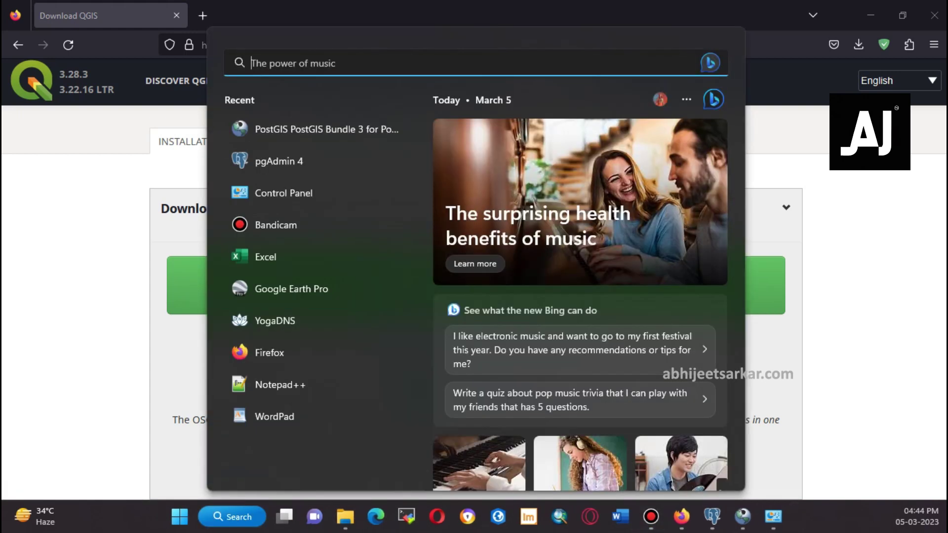
text(g)
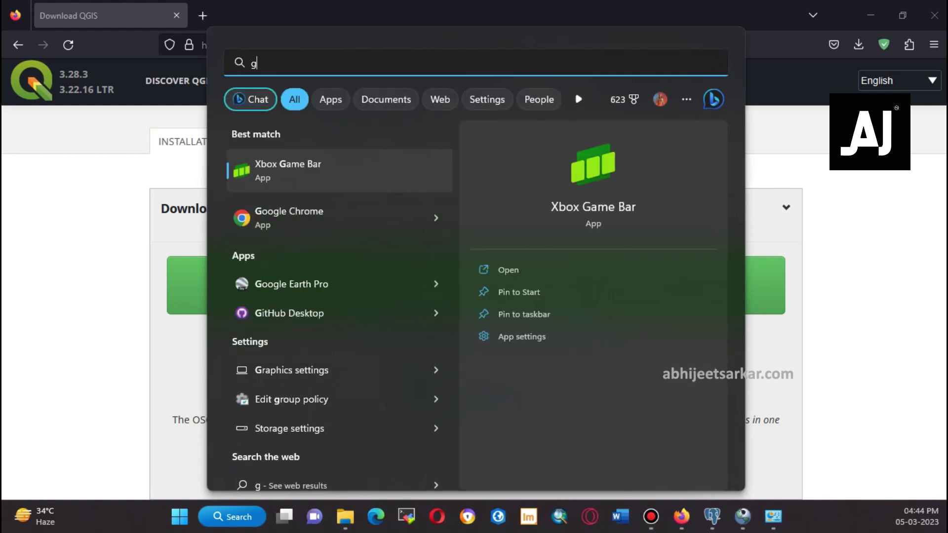
key(BackSpace)
text(qgis)
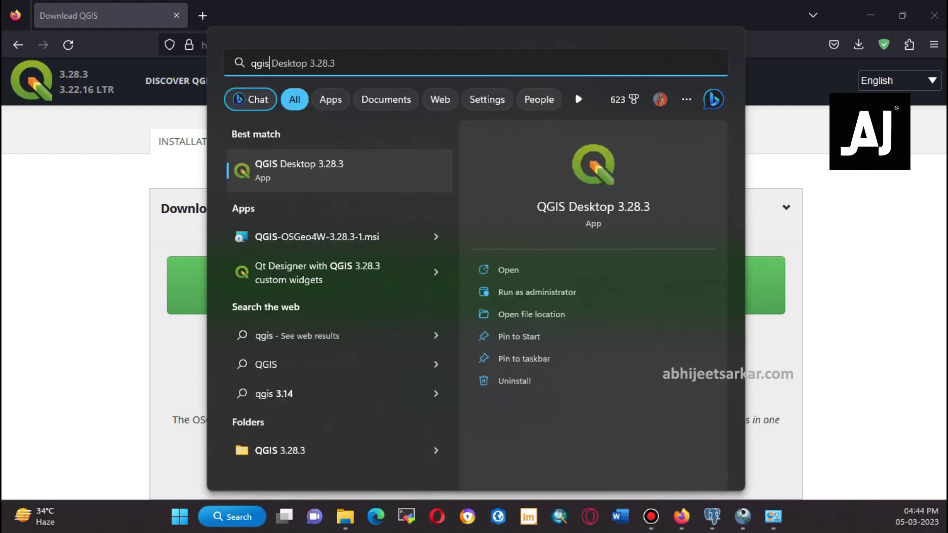
key(Return)
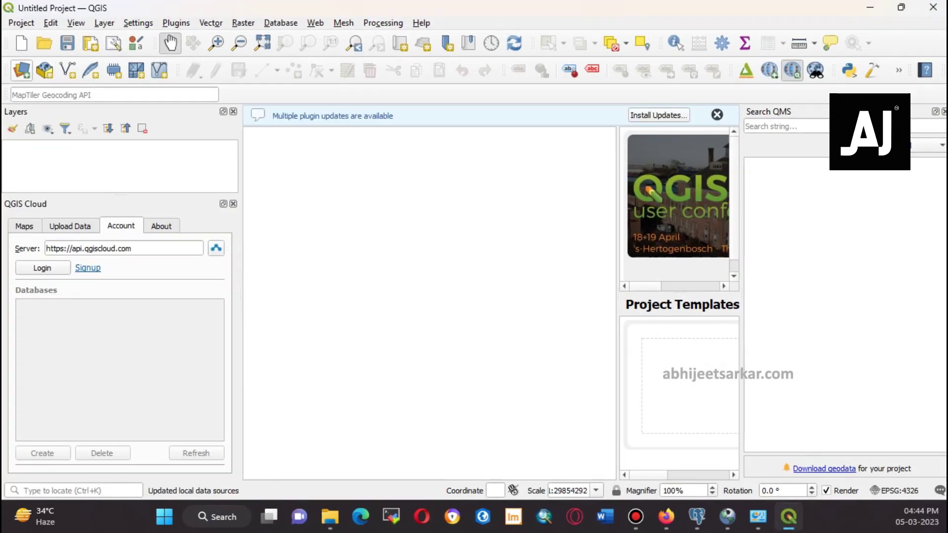
Create a new PostGIS connection named postgres with host localhost and database postgis_abhijeet
click(22, 69)
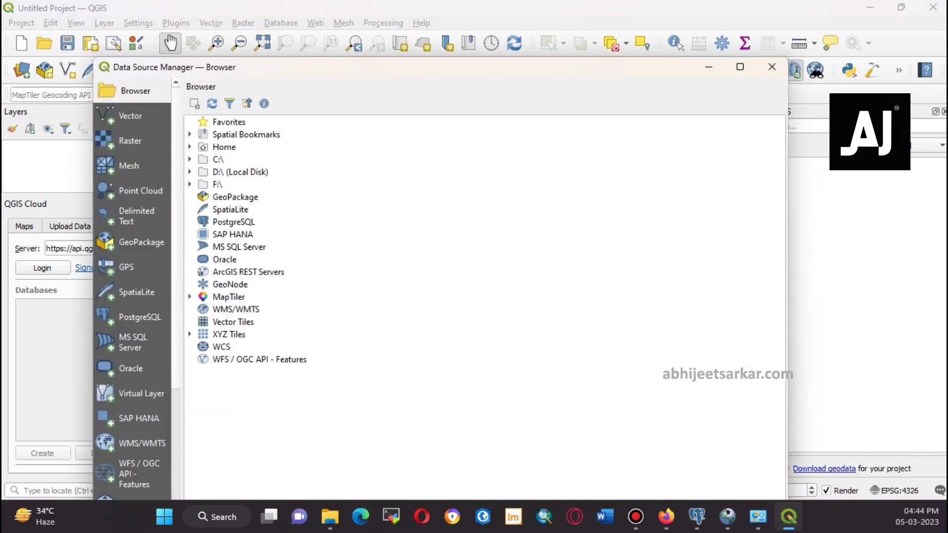
drag(313, 67, 319, 54)
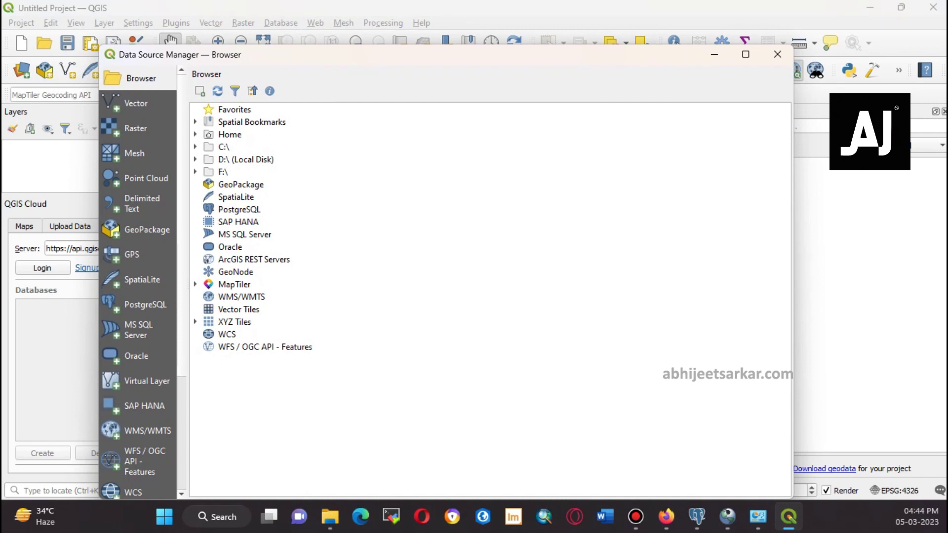
right_click(232, 209)
click(284, 215)
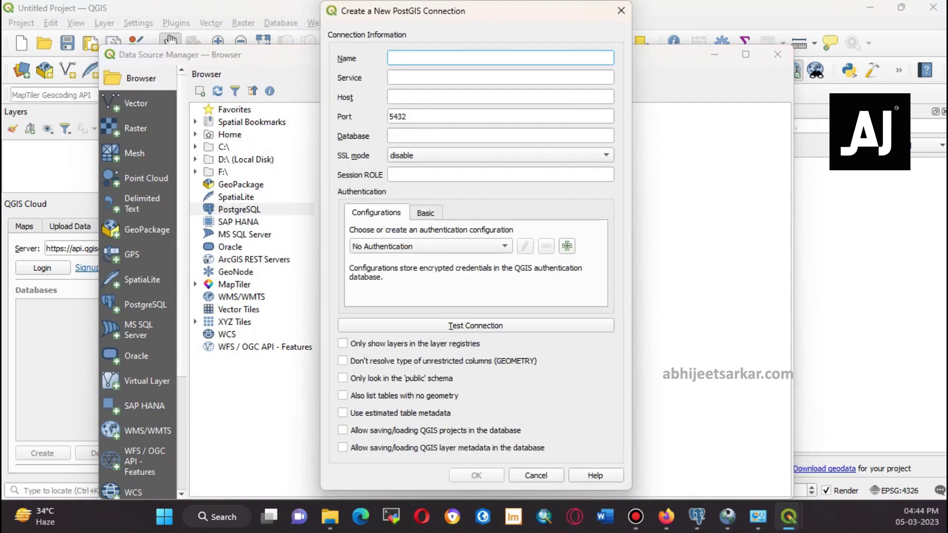
text(postgres)
click(500, 97)
text(loca)
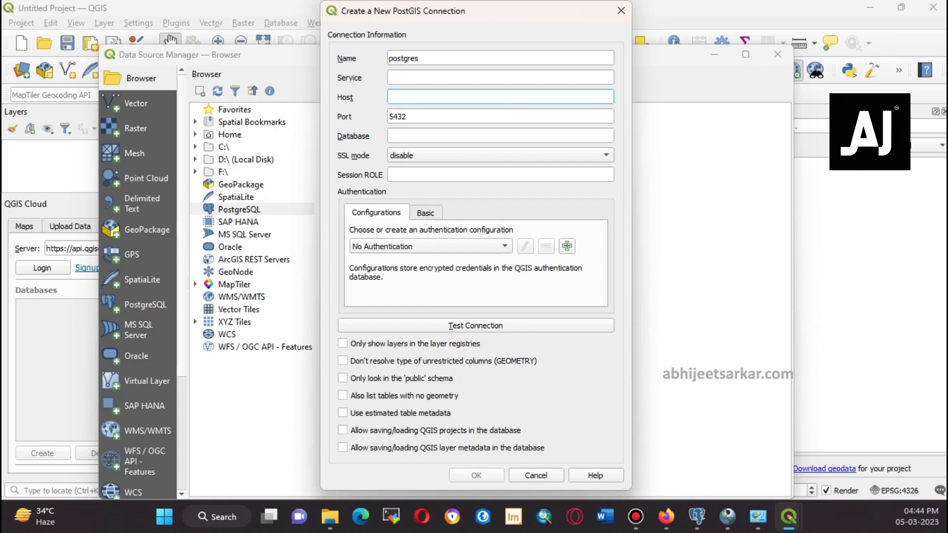
text(lhost)
click(500, 136)
text(postgis_)
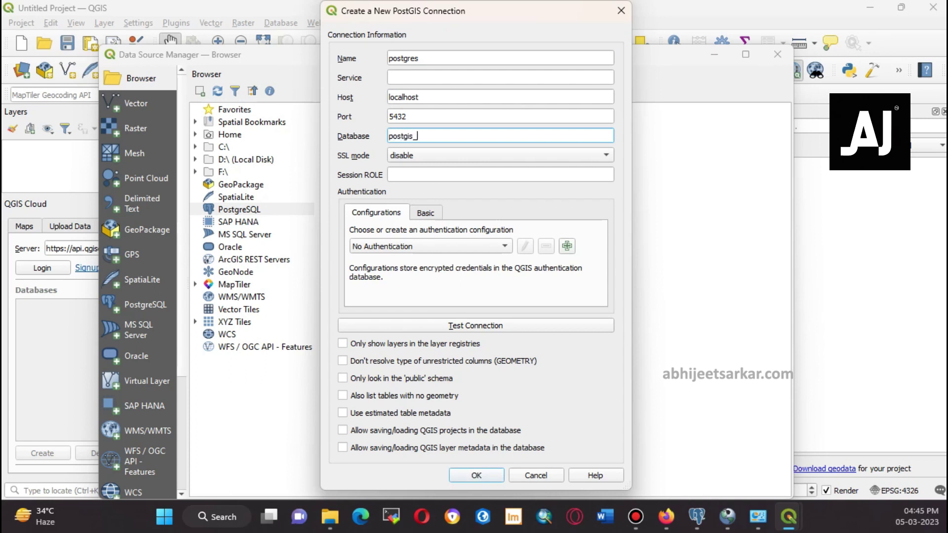
text(abhijeet)
Test the connection with the database username and password, then save it
key(Return)
text(postgres)
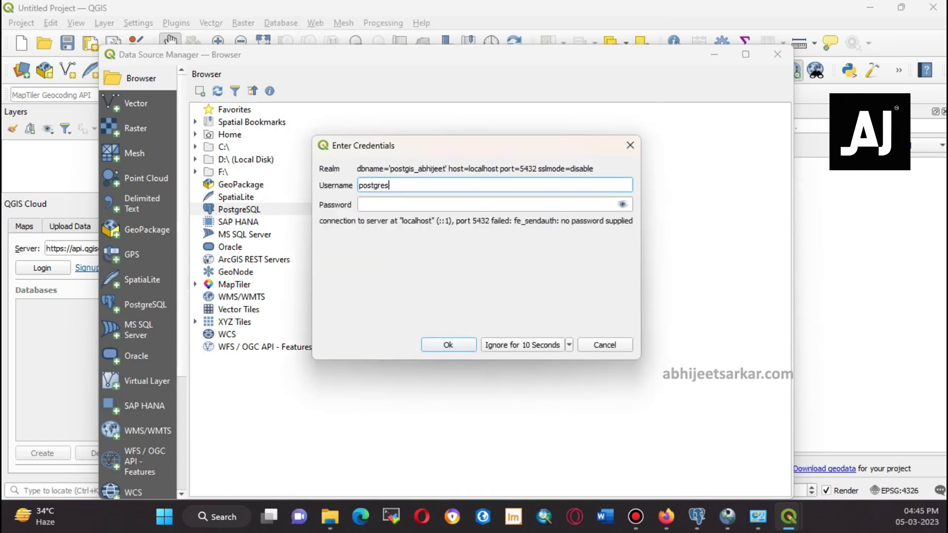
key(Tab)
text(123)
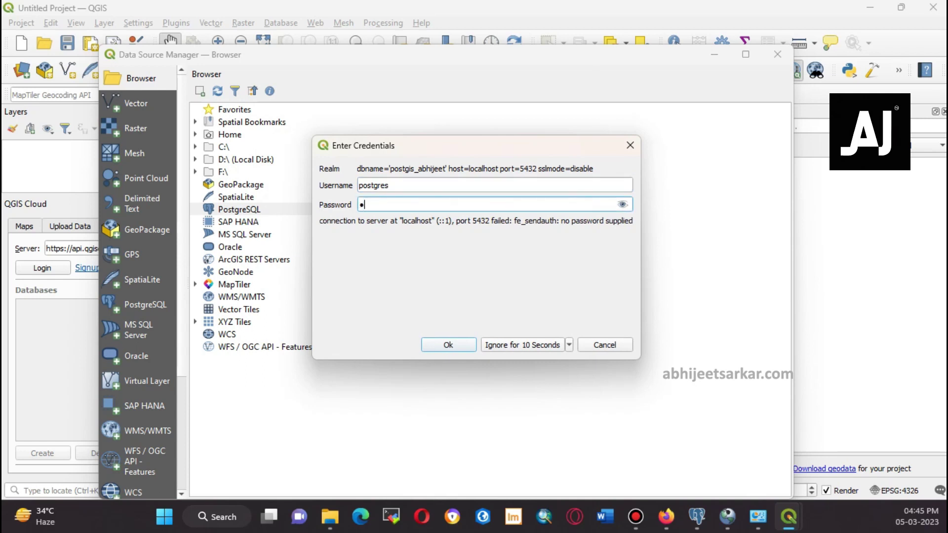
text(45)
key(Return)
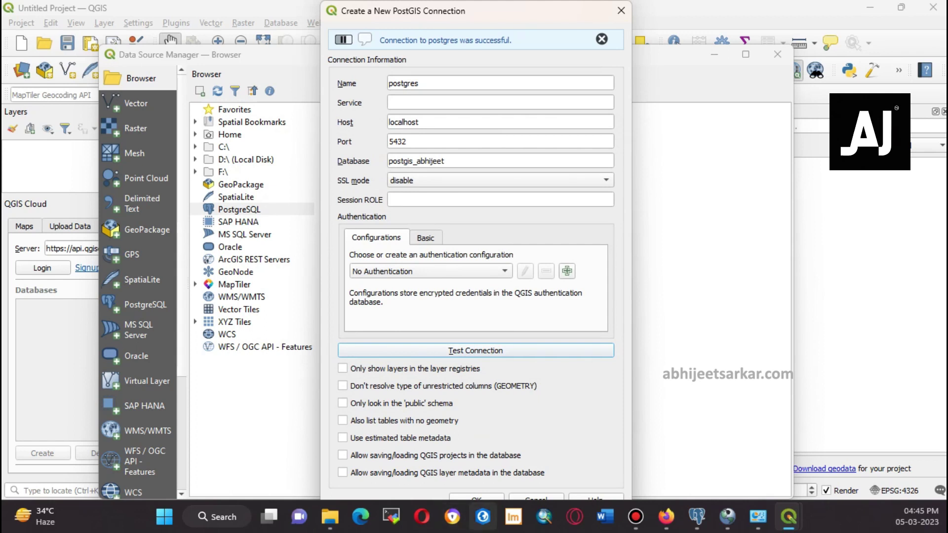
click(476, 497)
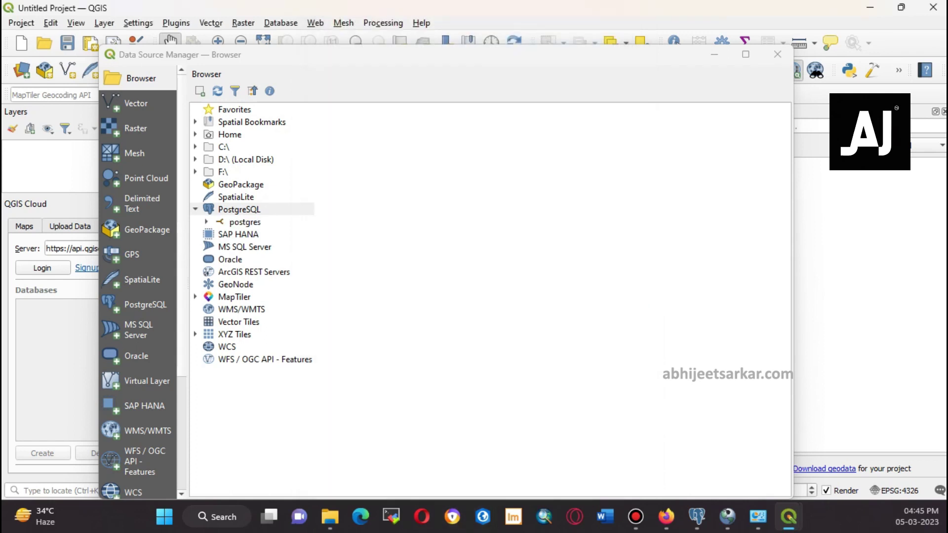
Add the district_shape_west_bengal table from postgres > public to the project
click(246, 222)
right_click(247, 222)
click(267, 227)
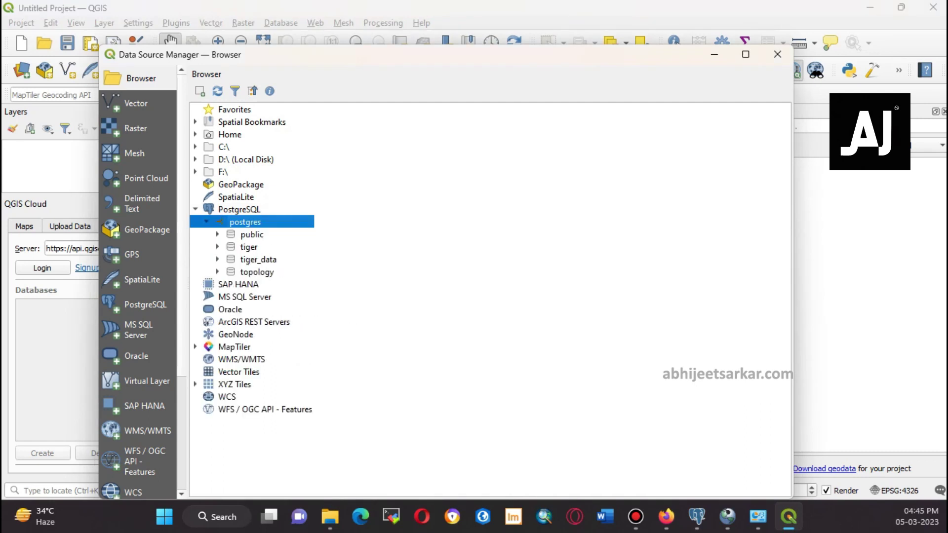
click(217, 235)
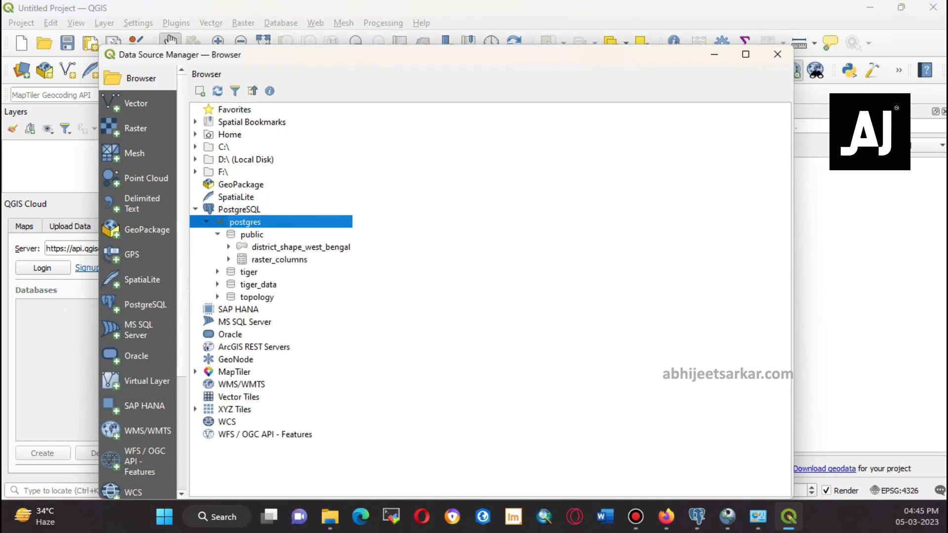
click(267, 247)
right_click(266, 246)
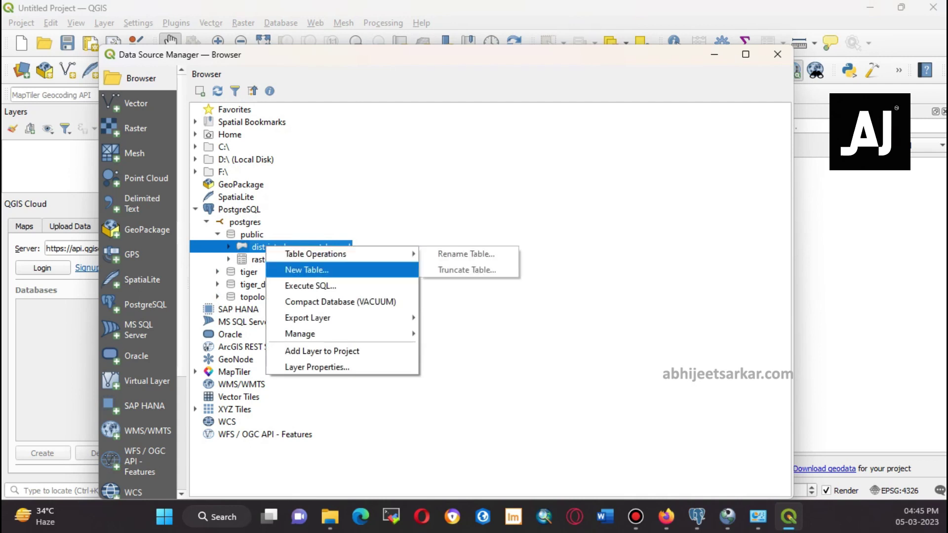
click(322, 351)
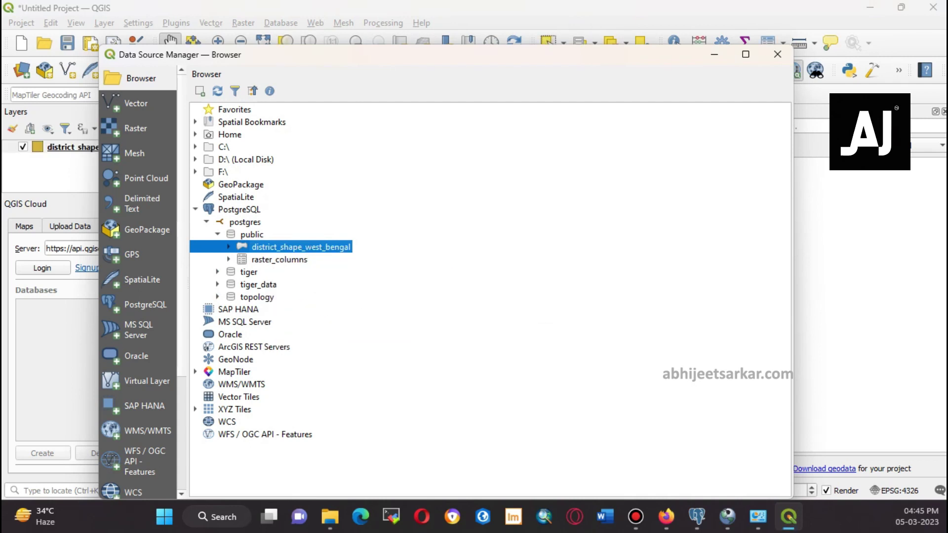
Close the Data Source Manager, dismiss the plugin update notice and centre West Bengal
click(714, 55)
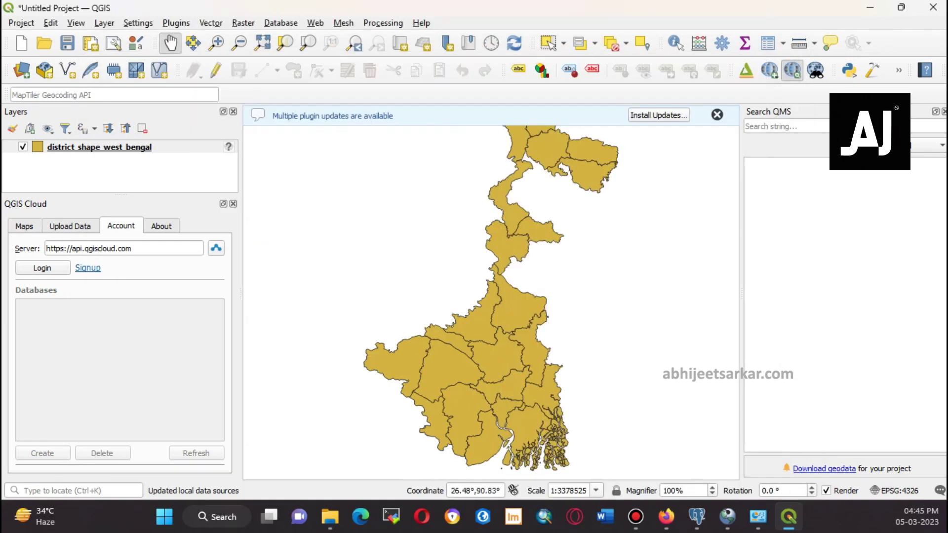
click(716, 114)
mouse_move(617, 148)
mouse_down()
mouse_move(596, 158)
mouse_move(604, 154)
mouse_up()
click(99, 146)
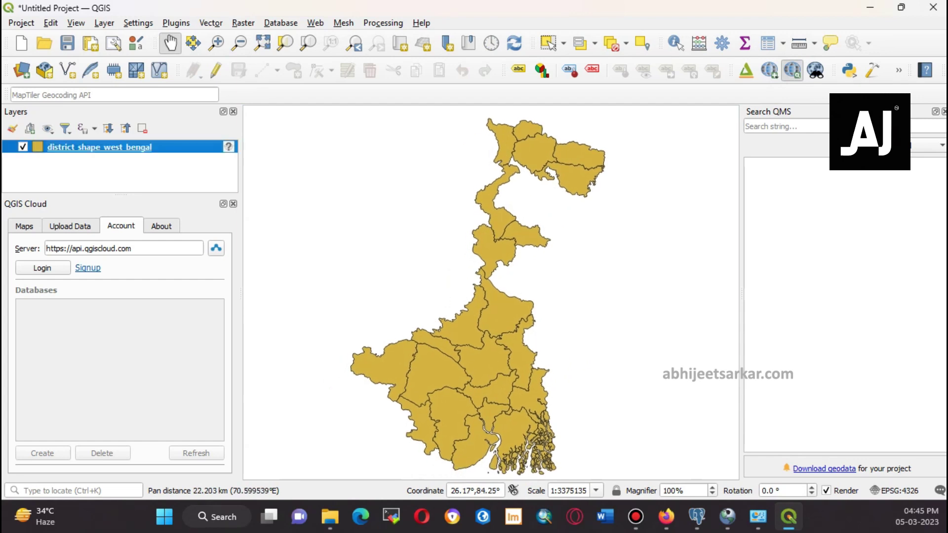
Experiment with fill colours for the district layer, picking violet, then close without applying
double_click(99, 146)
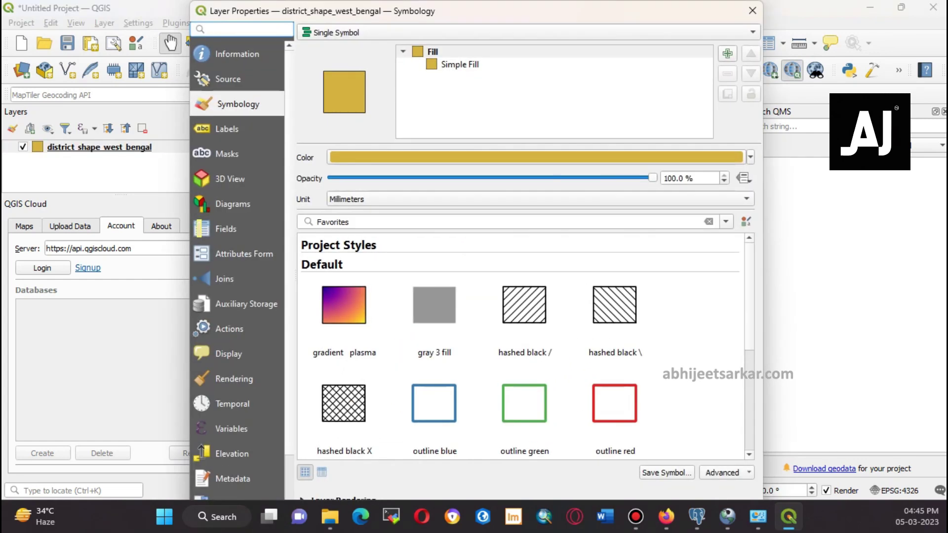
click(750, 157)
drag(413, 219, 371, 213)
mouse_move(437, 188)
mouse_down()
mouse_move(400, 171)
mouse_move(356, 185)
mouse_up()
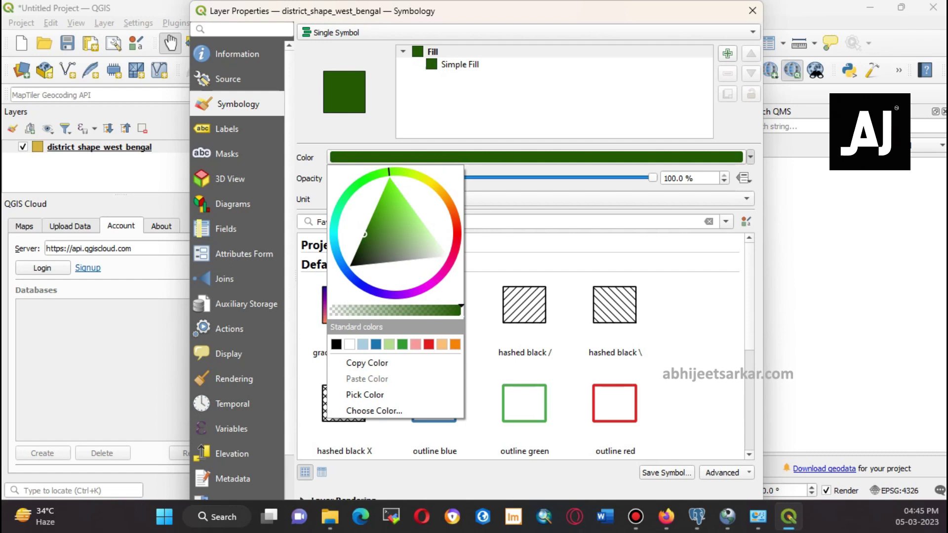
mouse_move(370, 250)
mouse_down()
mouse_move(376, 279)
mouse_move(396, 204)
mouse_up()
drag(408, 295, 385, 294)
drag(407, 206, 396, 222)
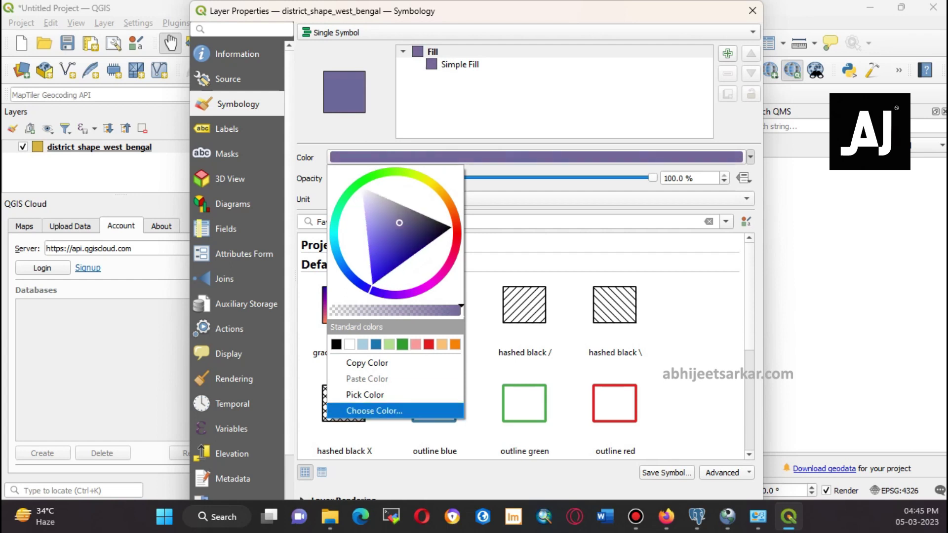
click(375, 427)
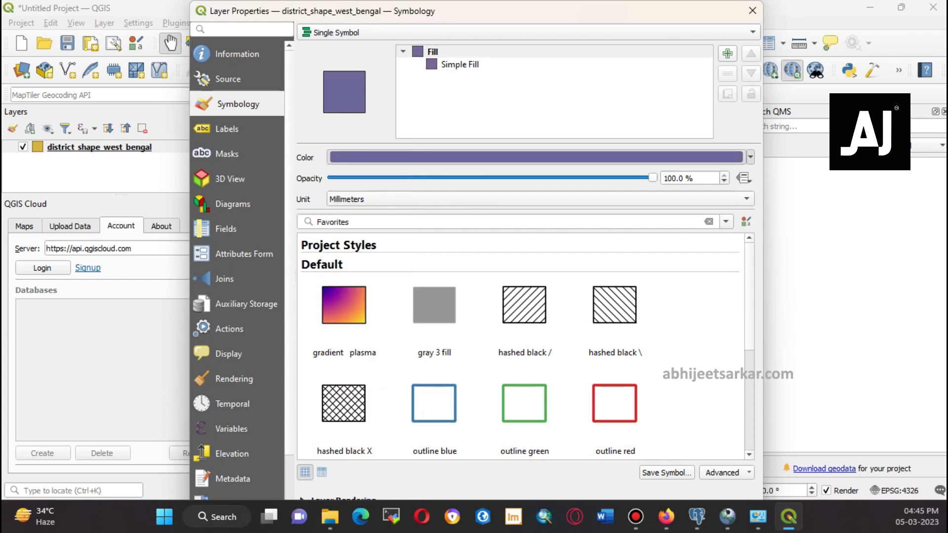
click(514, 265)
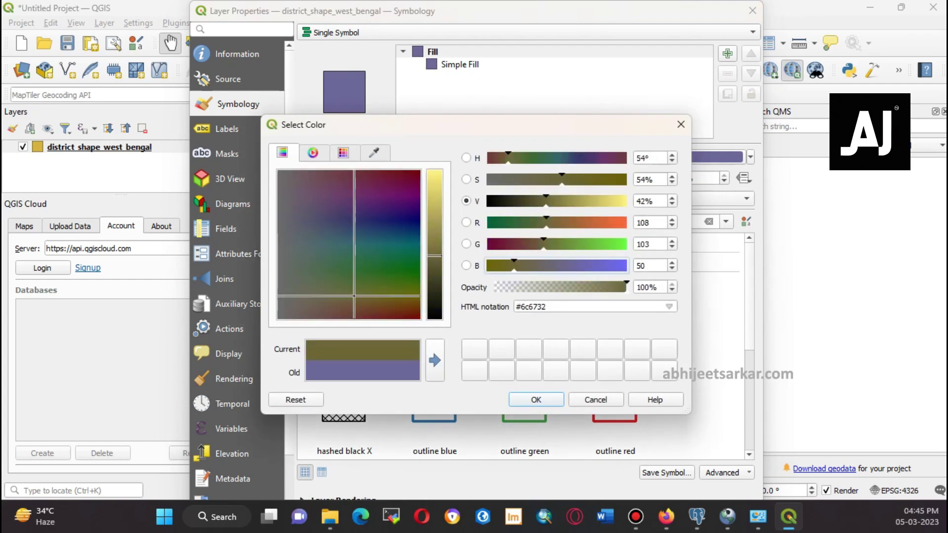
drag(514, 266, 604, 265)
drag(414, 214, 400, 212)
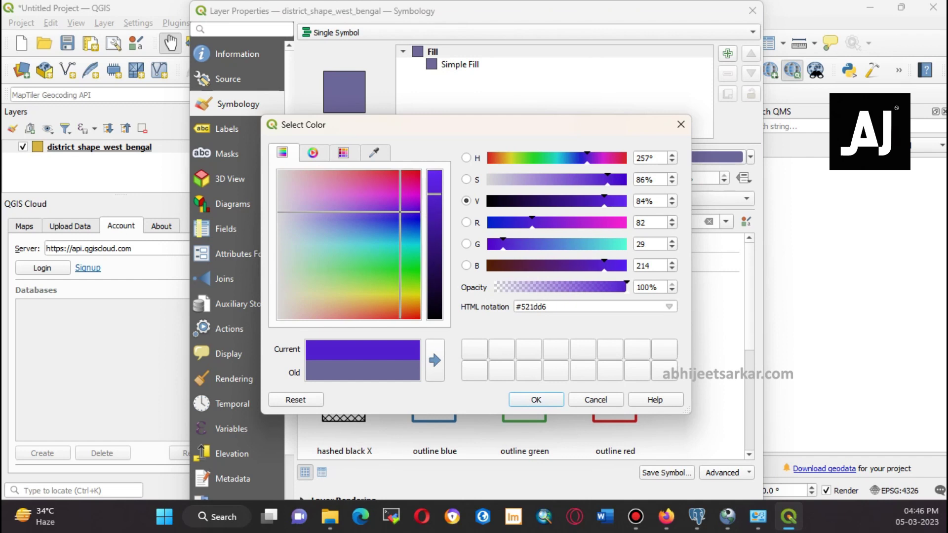
click(535, 399)
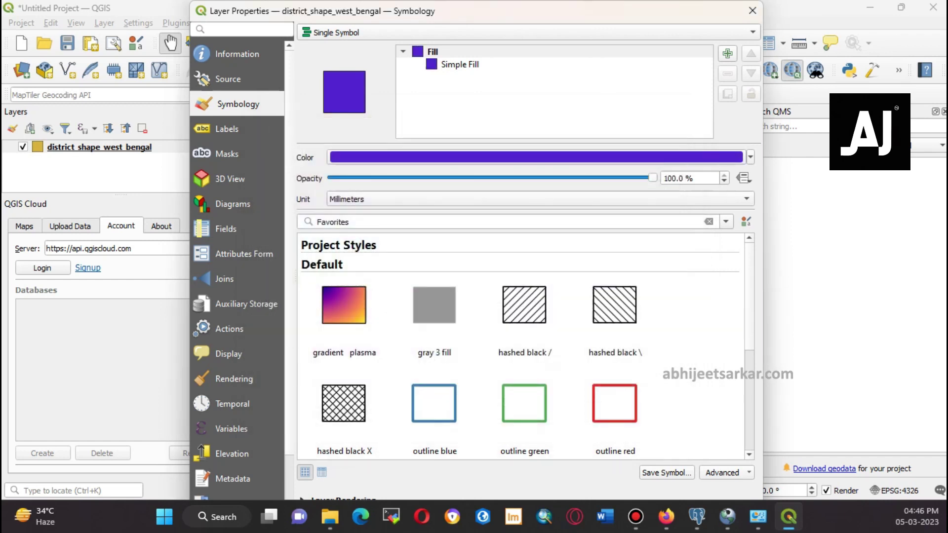
click(752, 10)
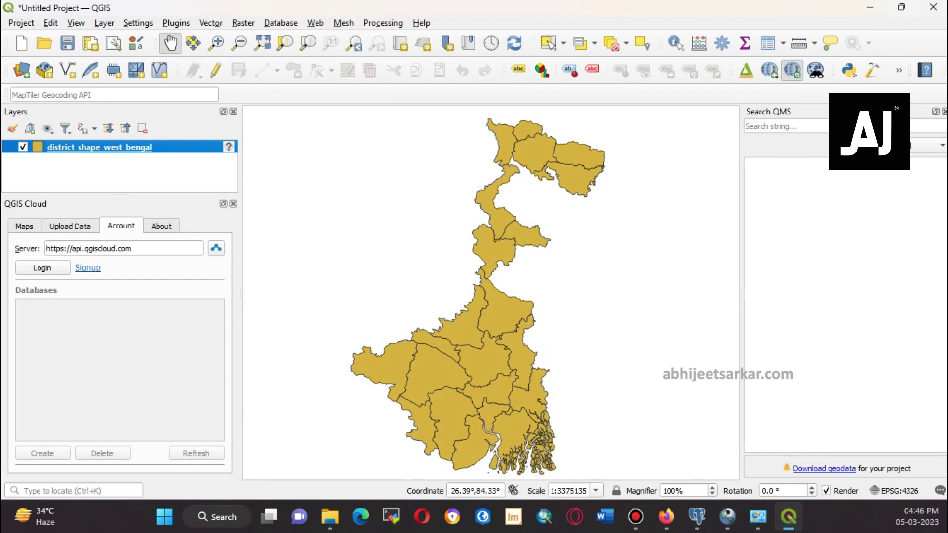
Give the district layer a purple-blue fill colour and apply it
double_click(99, 146)
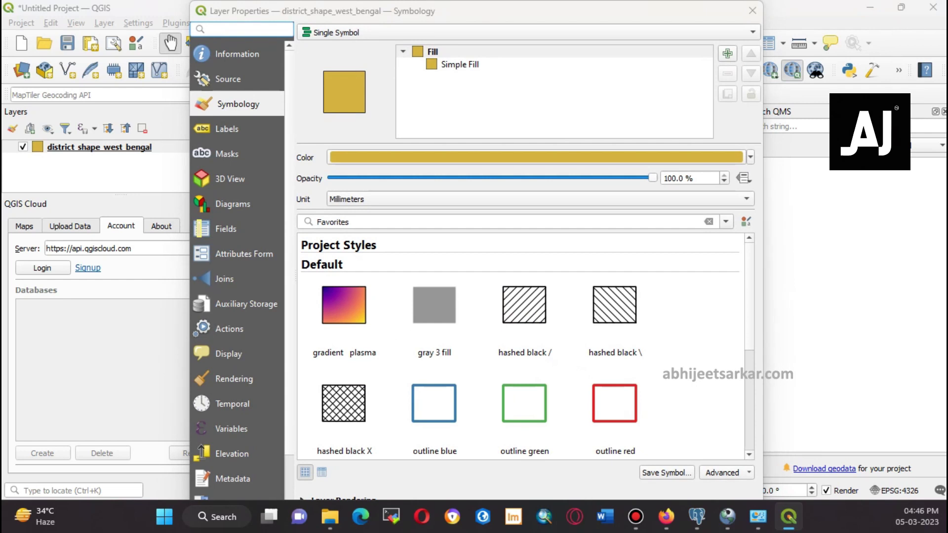
click(533, 157)
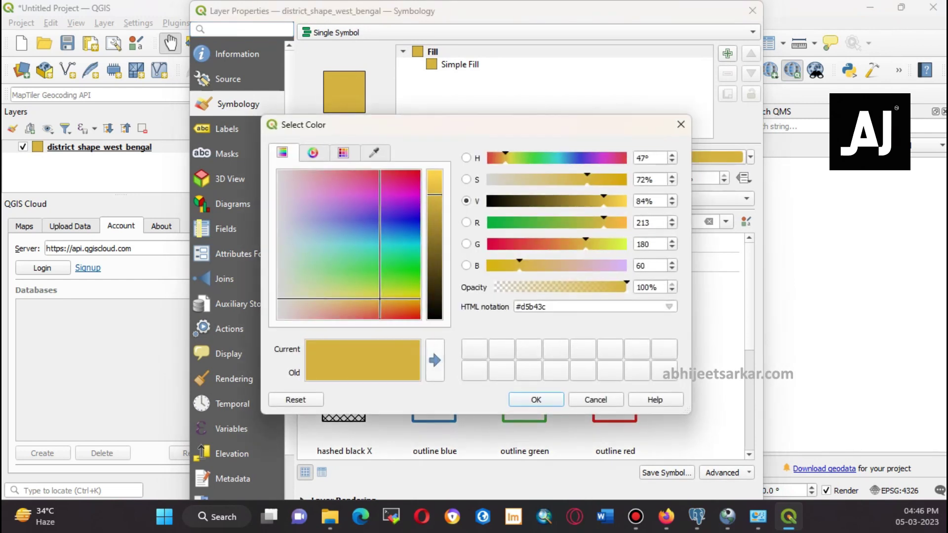
drag(379, 198, 386, 216)
key(Return)
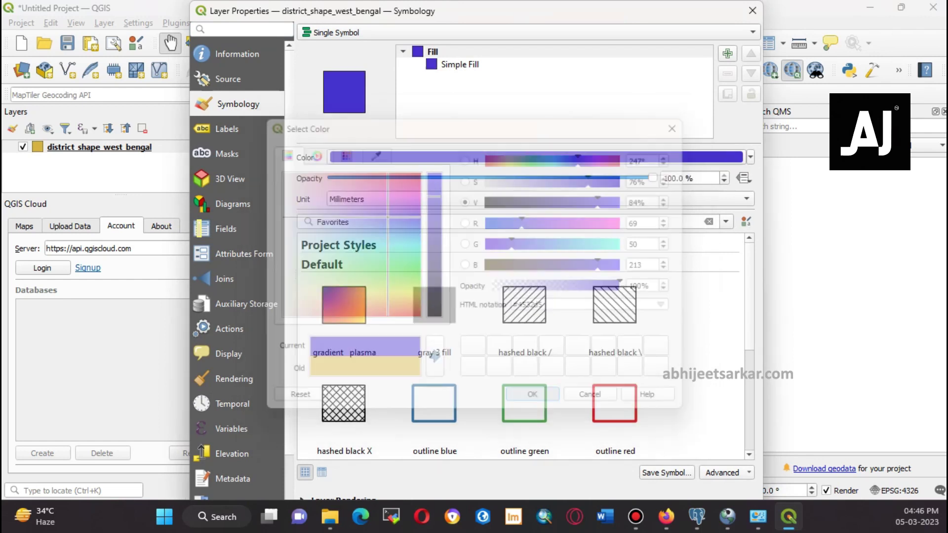
drag(331, 11, 359, 18)
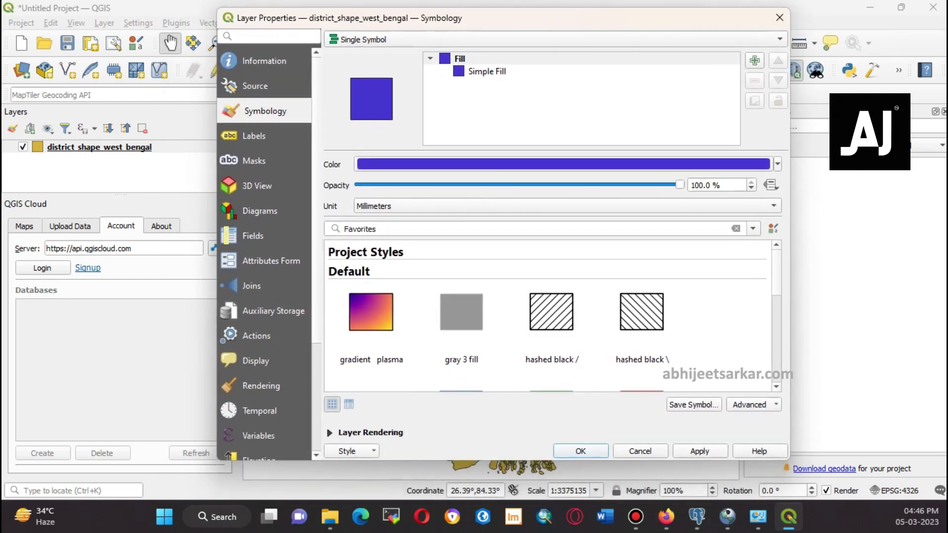
click(700, 450)
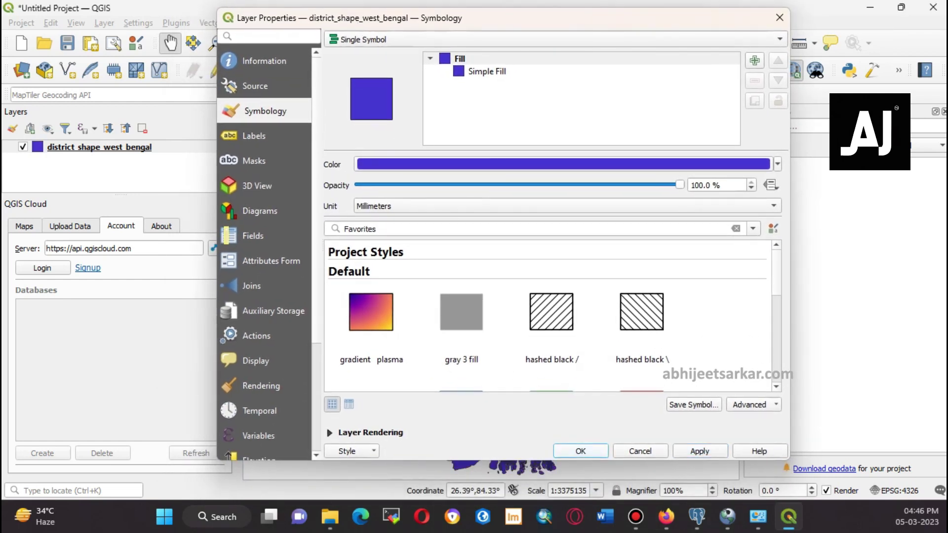
click(562, 450)
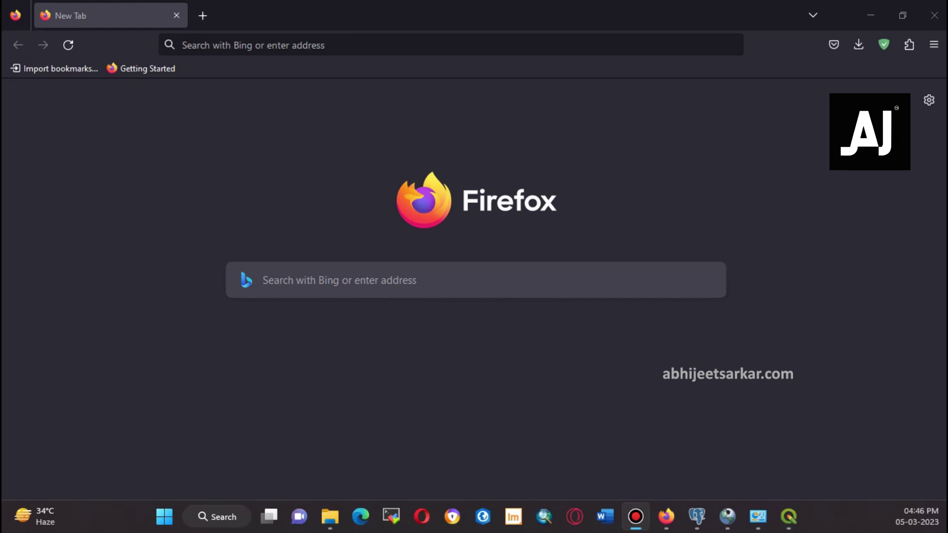
Search Google for 'geoserver download'
click(183, 45)
text(google.com)
key(Return)
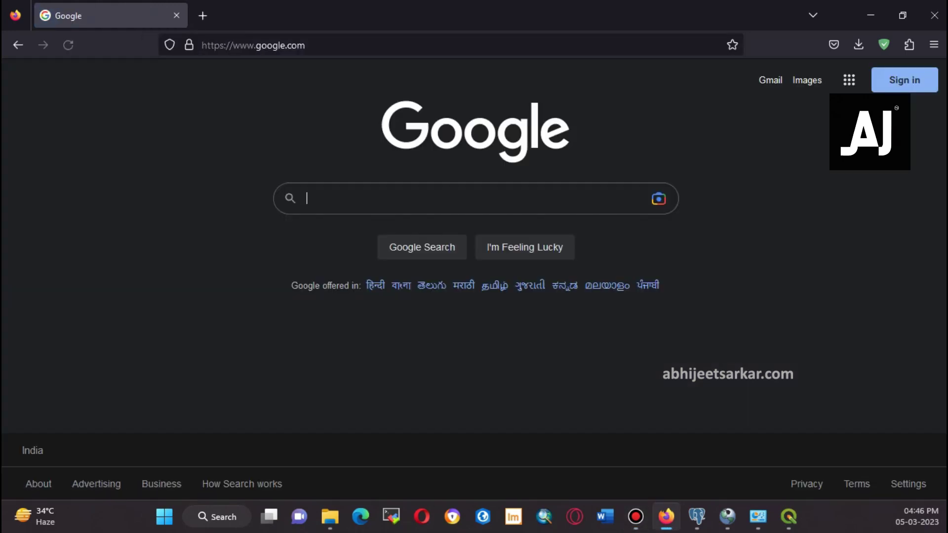
text(geio)
key(BackSpace)
key(BackSpace)
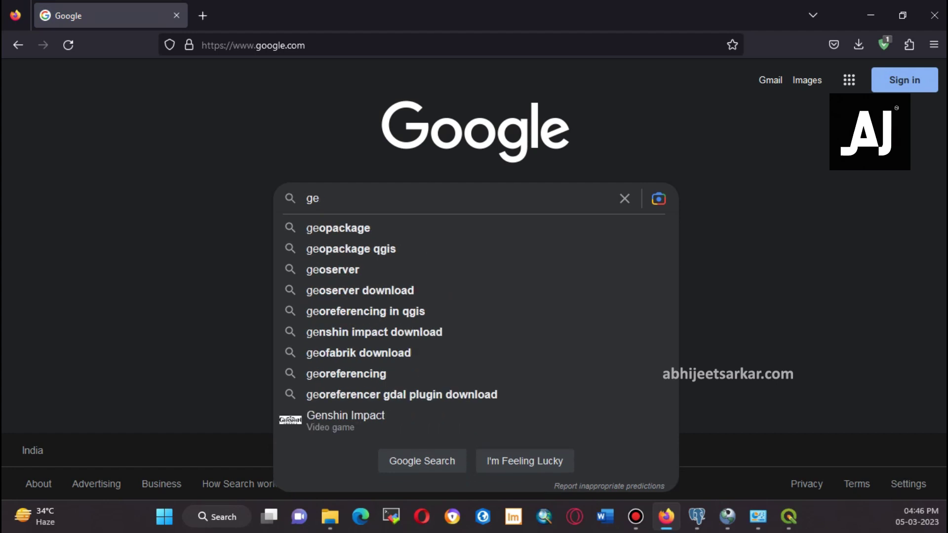
text(oserver)
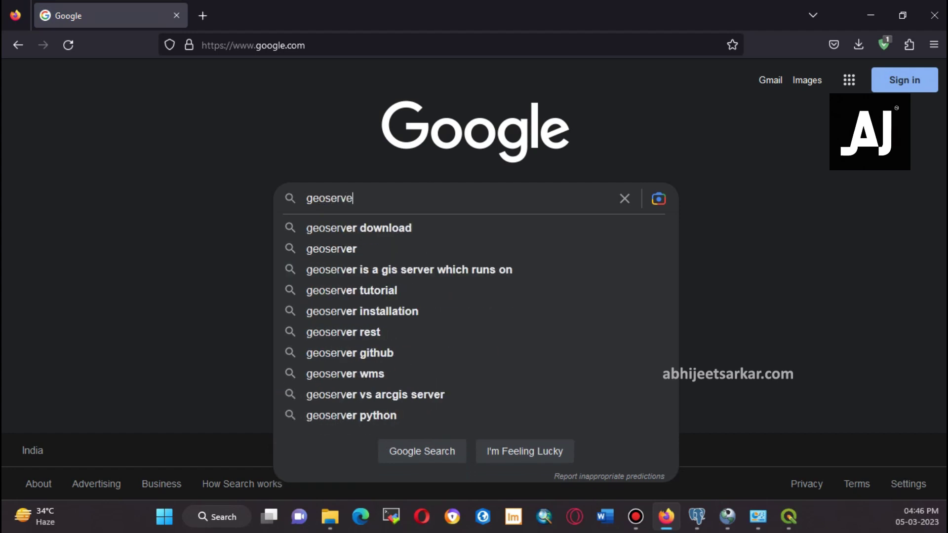
key(Down)
key(Down)
key(Up)
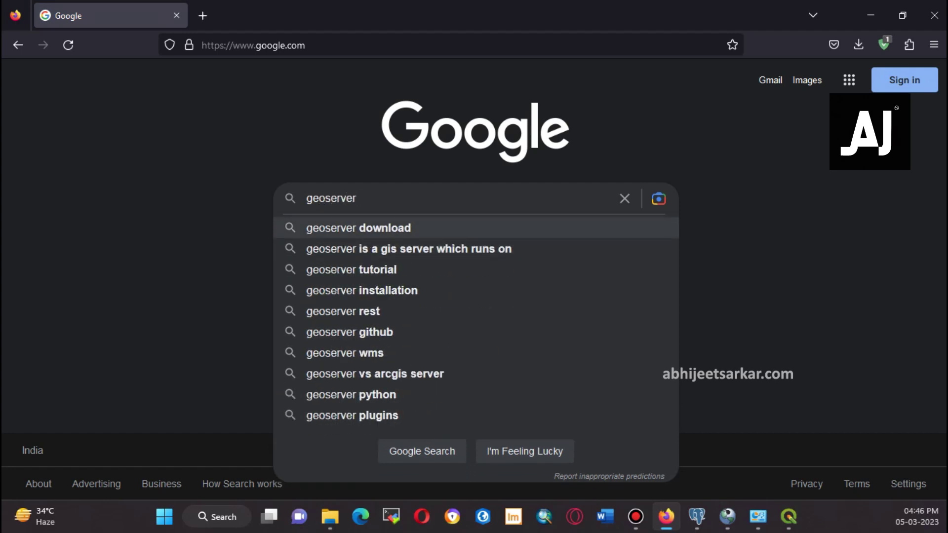
key(Return)
Download the GeoServer 2.22.2 Platform Independent Binary zip from geoserver.org/download
click(197, 221)
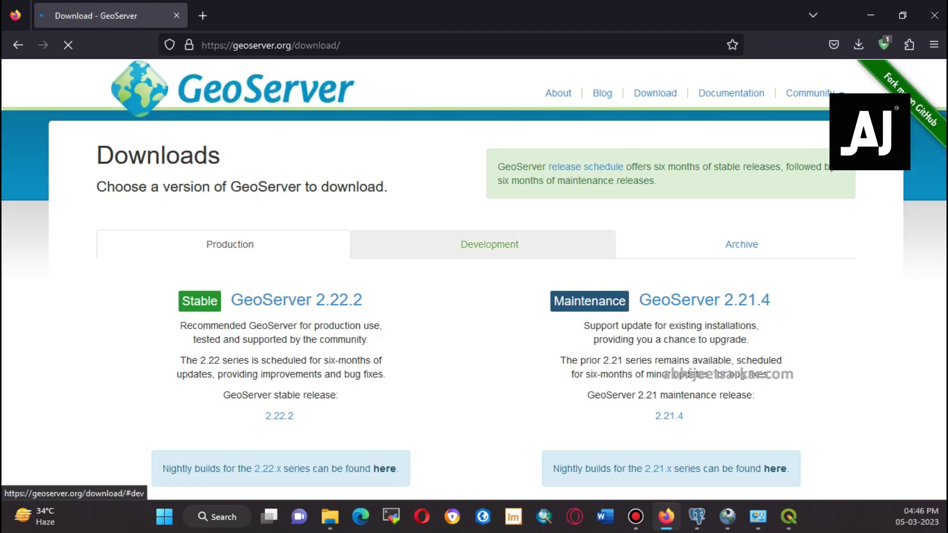
click(296, 301)
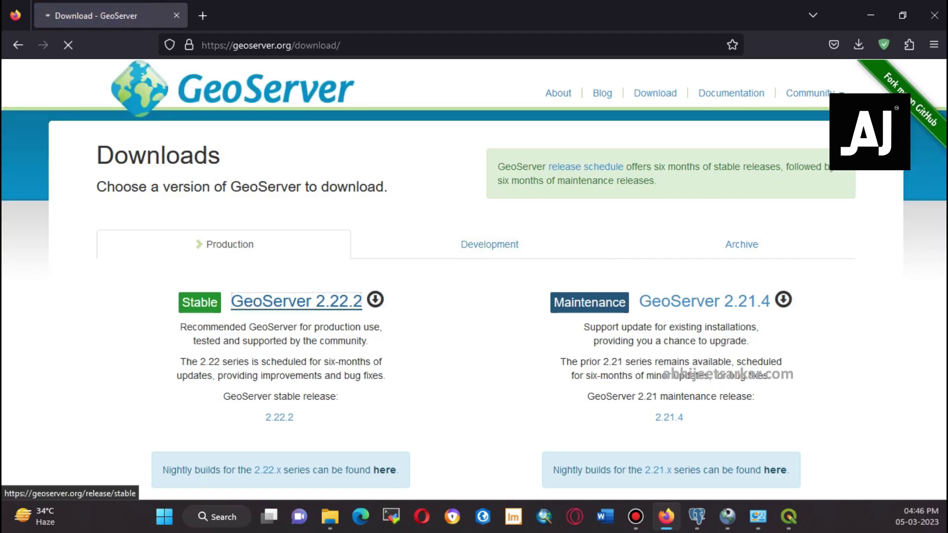
click(223, 283)
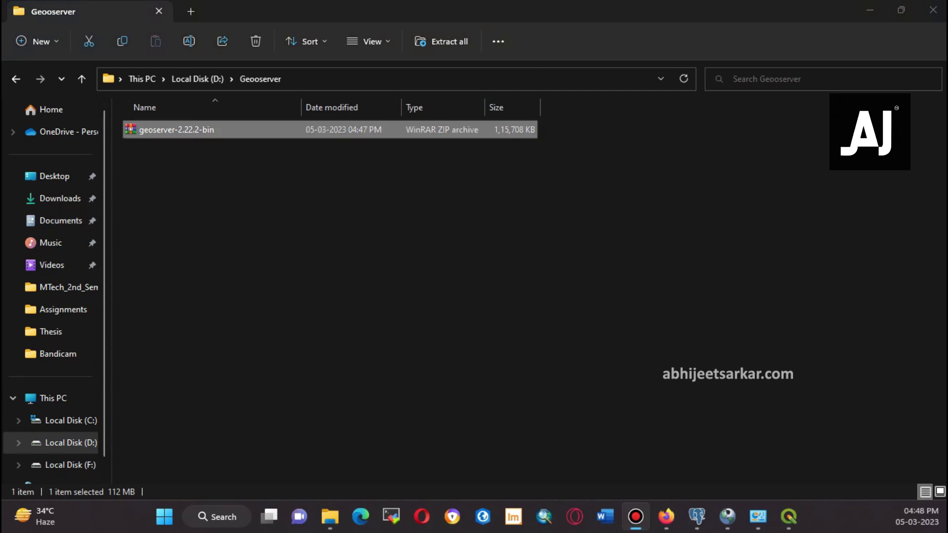
Extract the GeoServer zip with WinRAR into a geoserver-2.22.2 folder, dropping '-bin'
key(shift+F10)
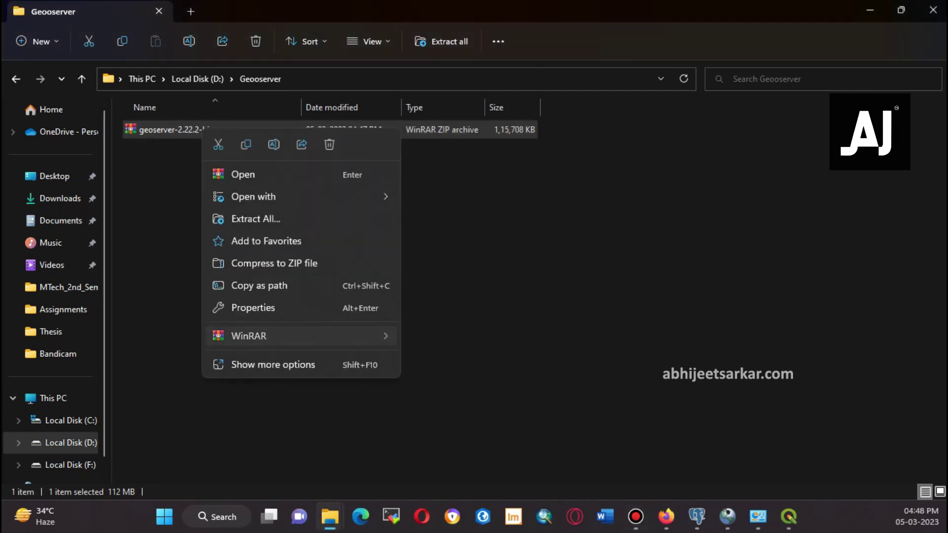
key(Right)
key(Down)
key(Return)
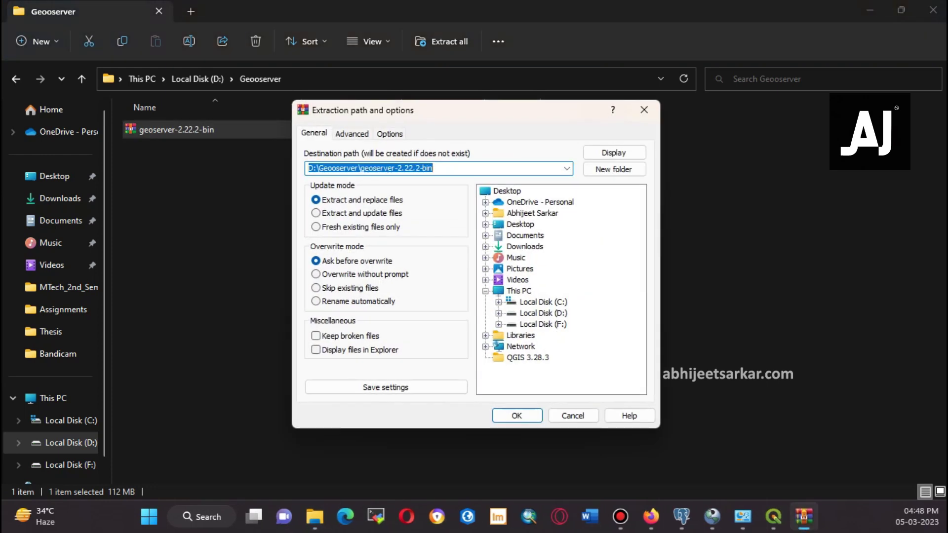
key(End)
key(ctrl+shift+Left)
key(BackSpace)
key(BackSpace)
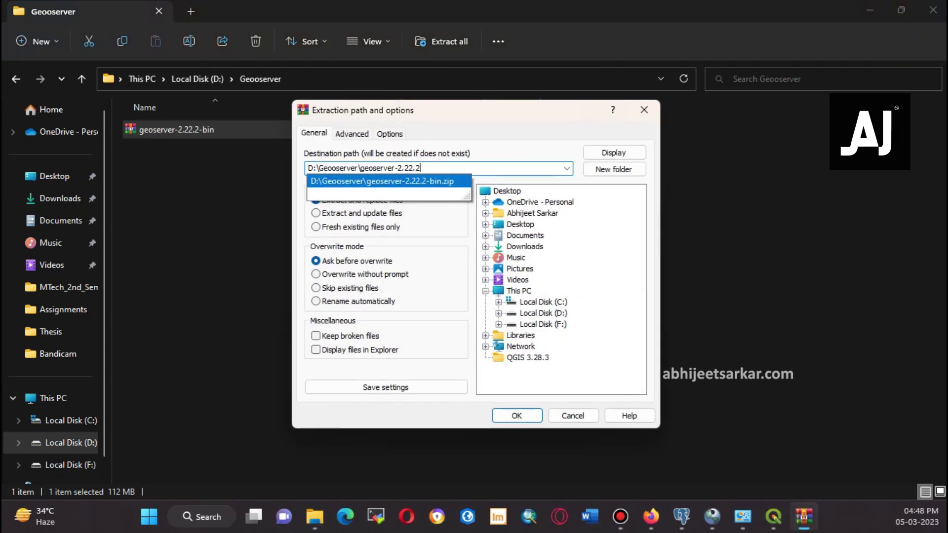
key(Return)
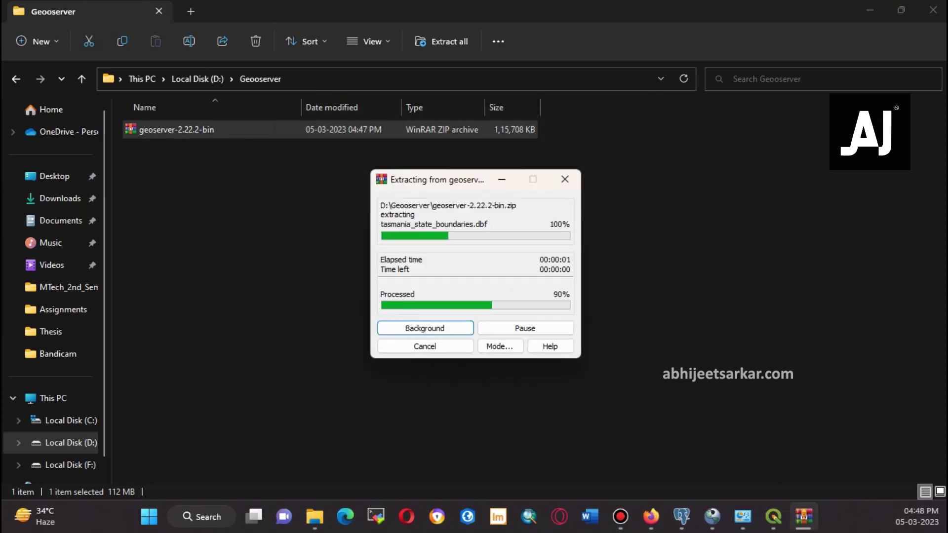
Run startup.bat from the geoserver-2.22.2\bin folder
double_click(168, 130)
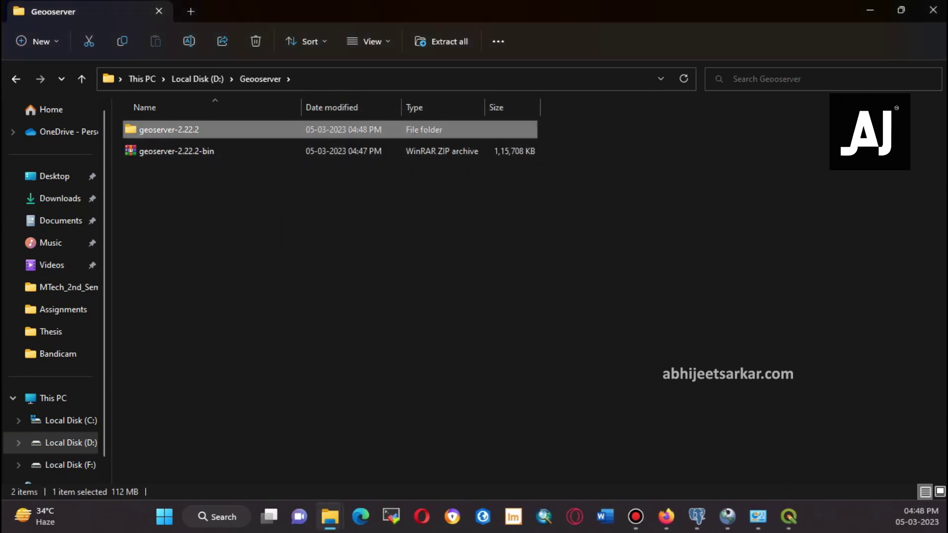
key(Return)
key(Down)
key(Down)
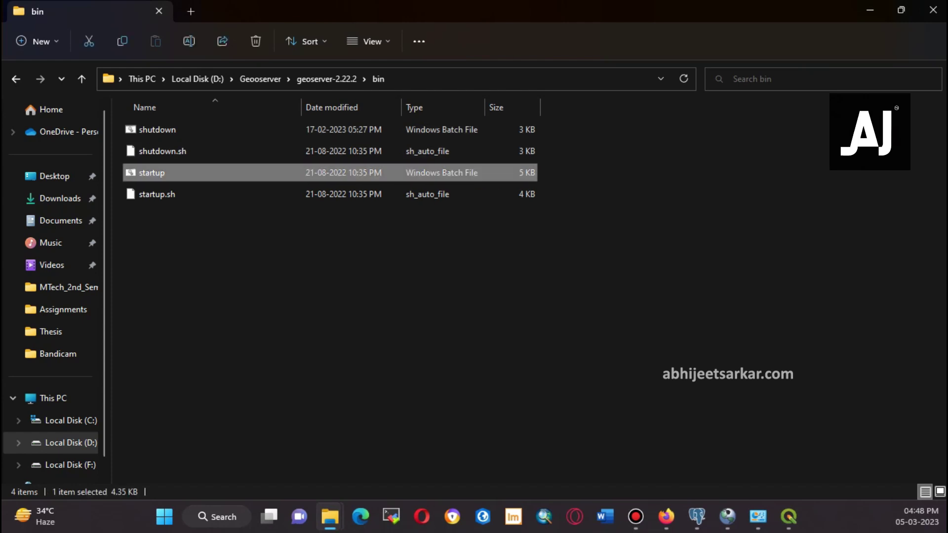
key(Return)
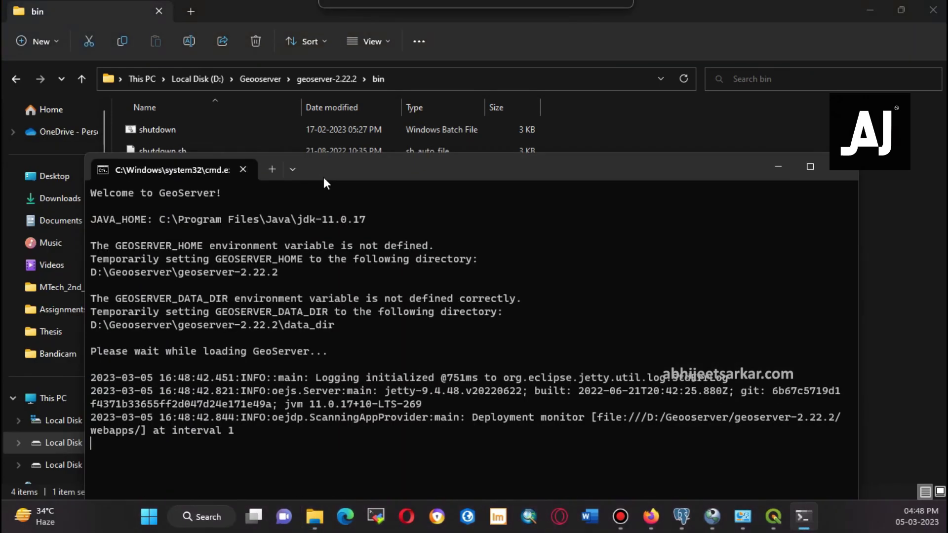
Maximize the GeoServer console, allow Java through the firewall once it starts on port 8080
double_click(324, 176)
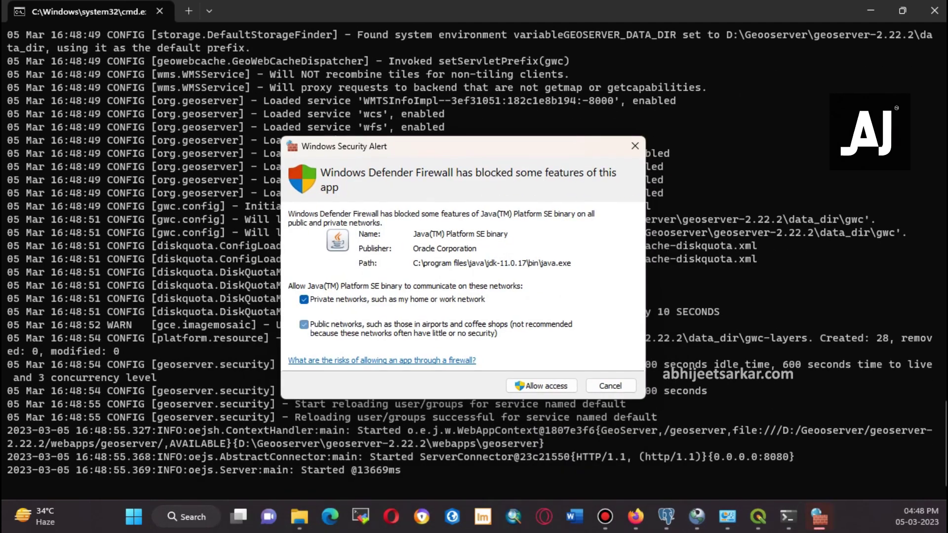
key(Return)
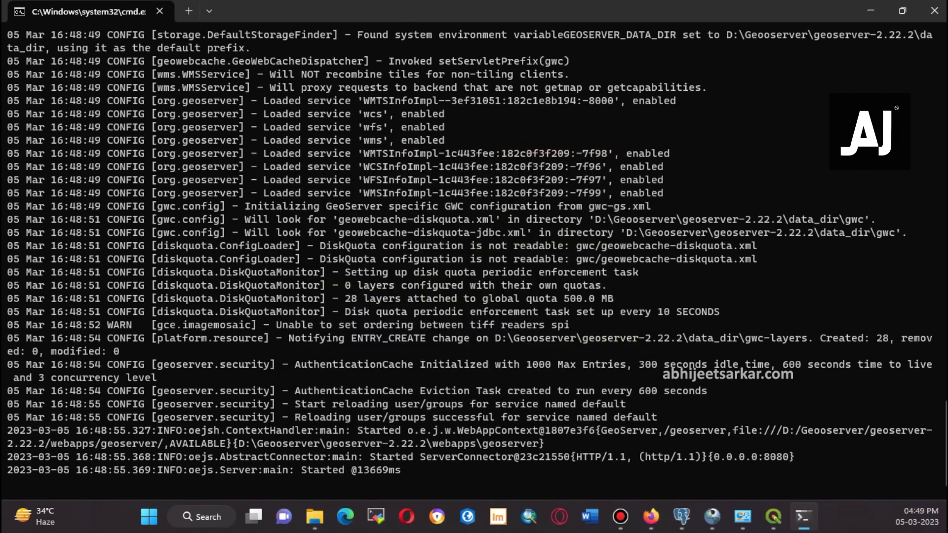
click(651, 516)
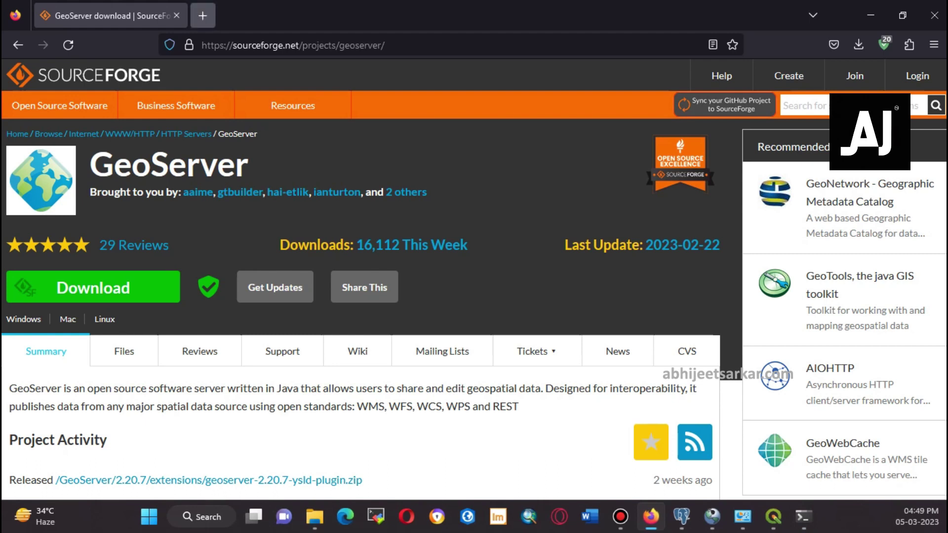
Replace the SourceForge GeoServer tab with GeoServer's web admin at localhost:8080/geoserver/web/
click(202, 15)
click(176, 15)
click(174, 45)
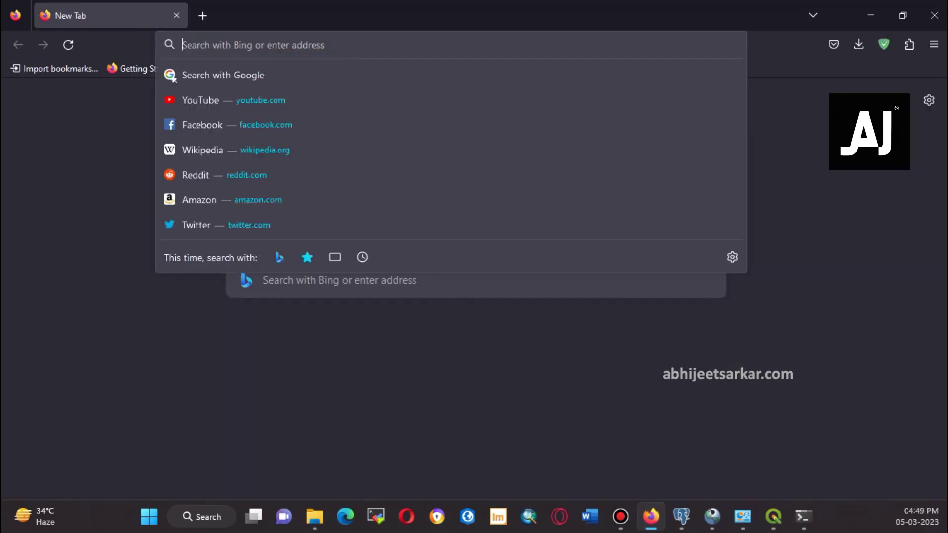
text(localhos)
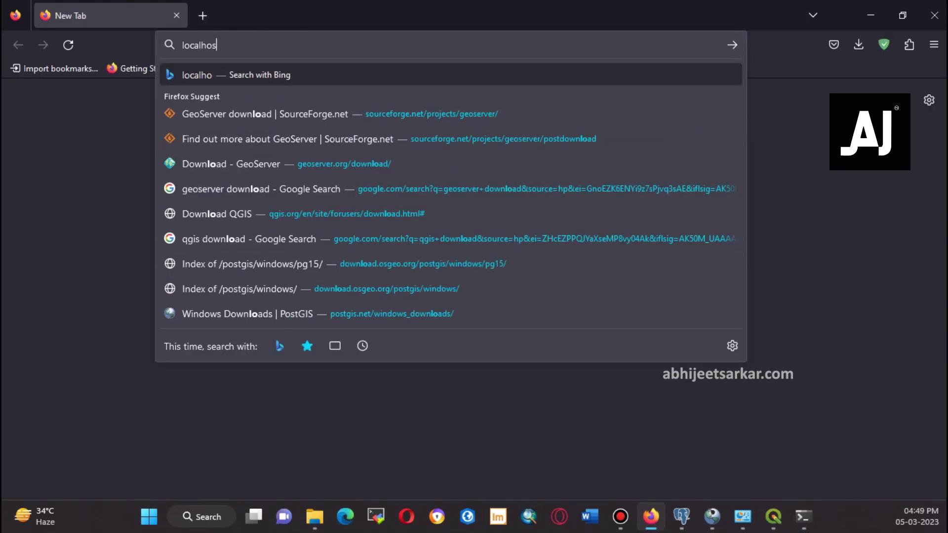
text(t:)
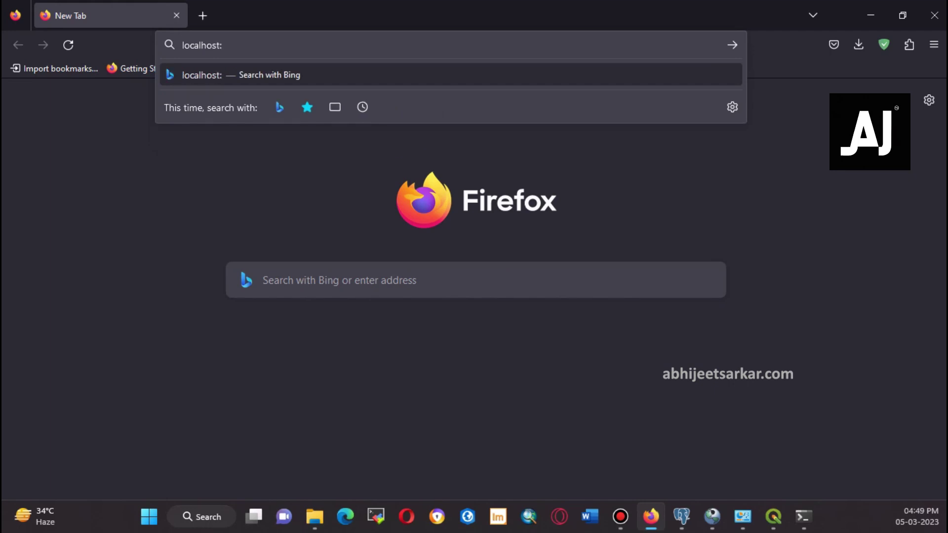
text(8082)
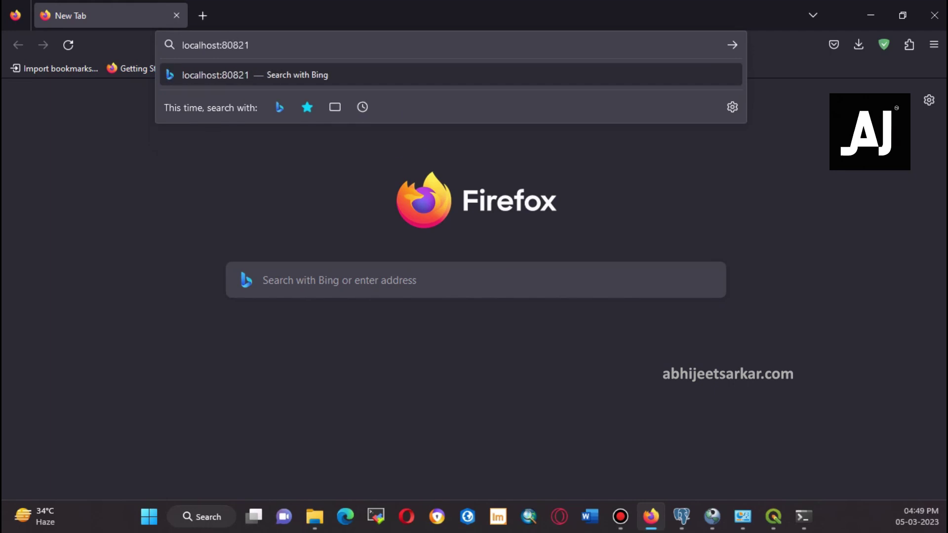
key(BackSpace)
text(0/geoserver/web)
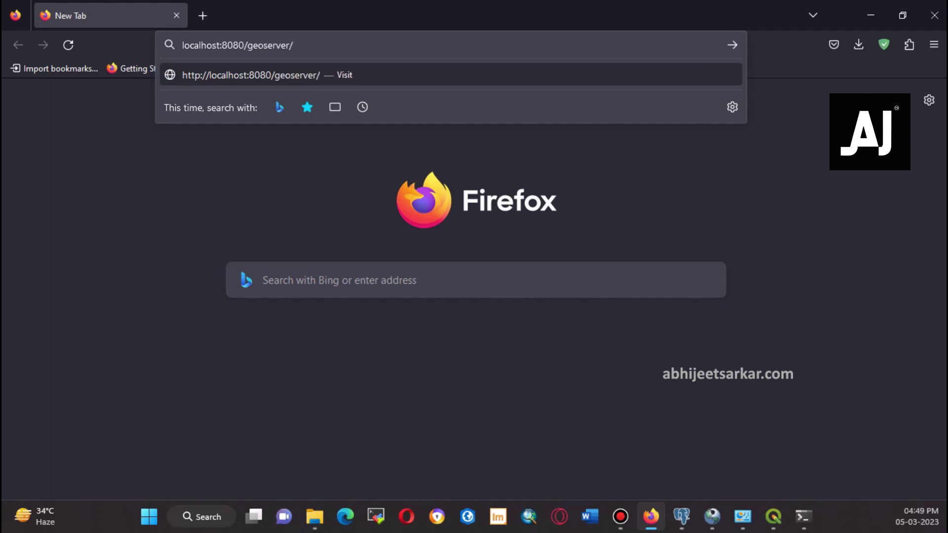
text(/)
key(Return)
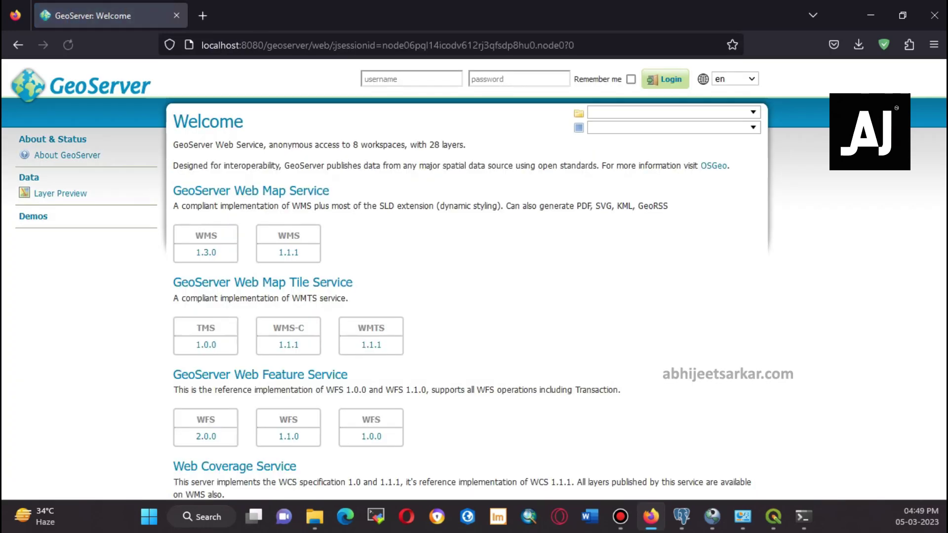
Log in to GeoServer as admin with the administrator password
text(admin)
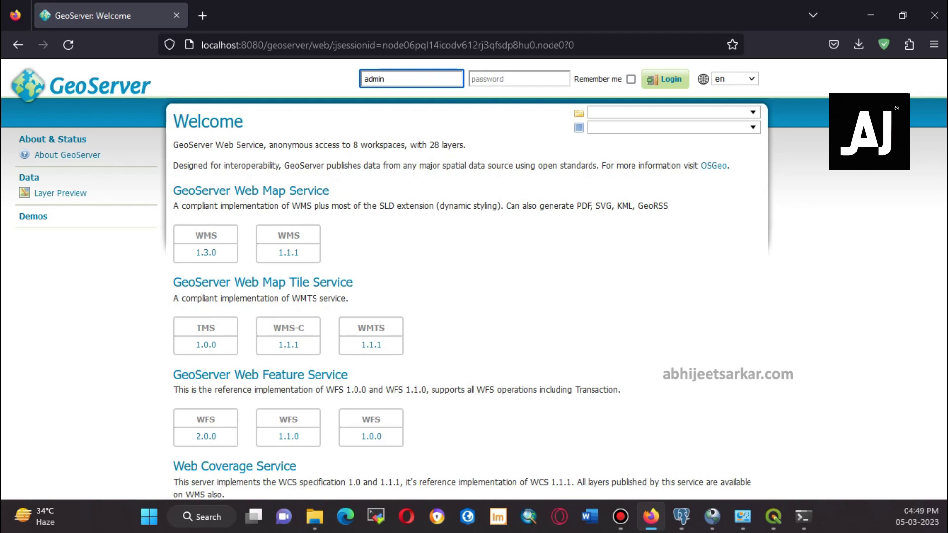
click(518, 79)
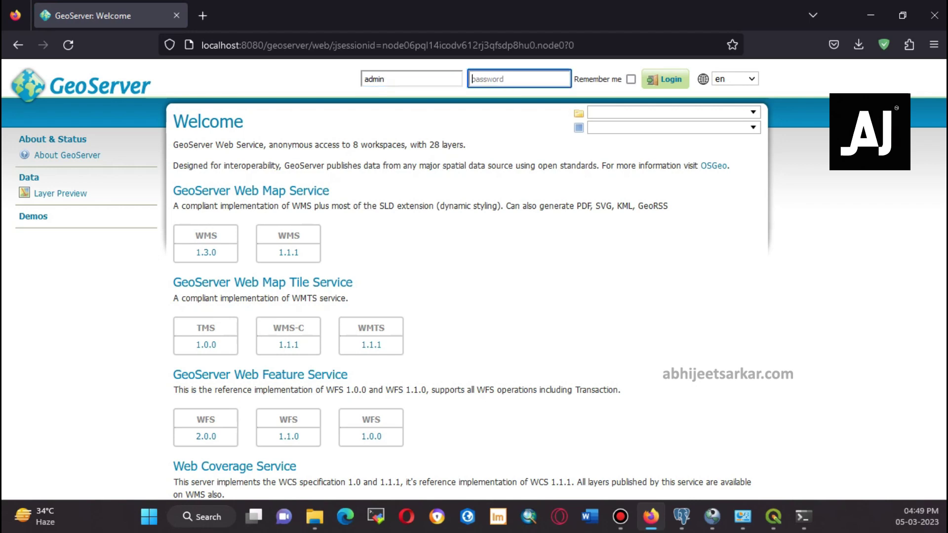
text(geoserve)
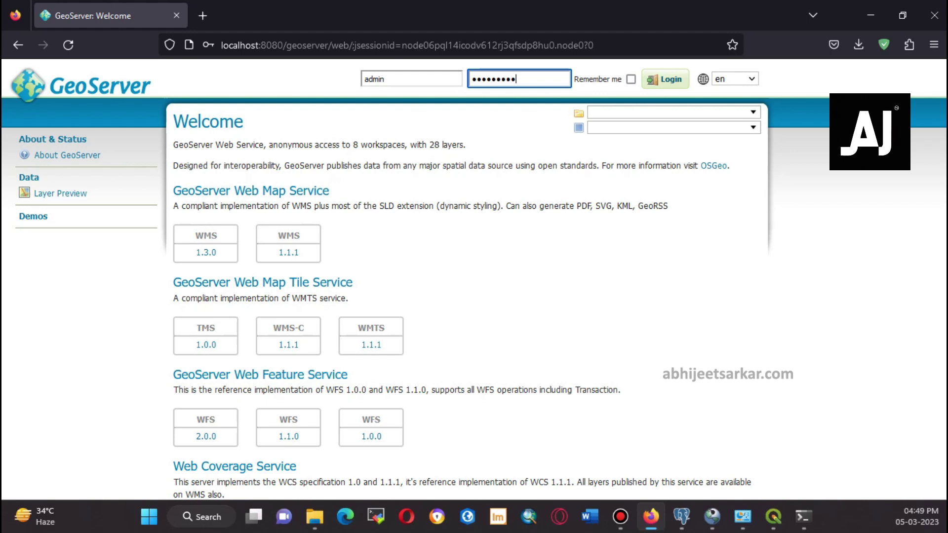
key(Return)
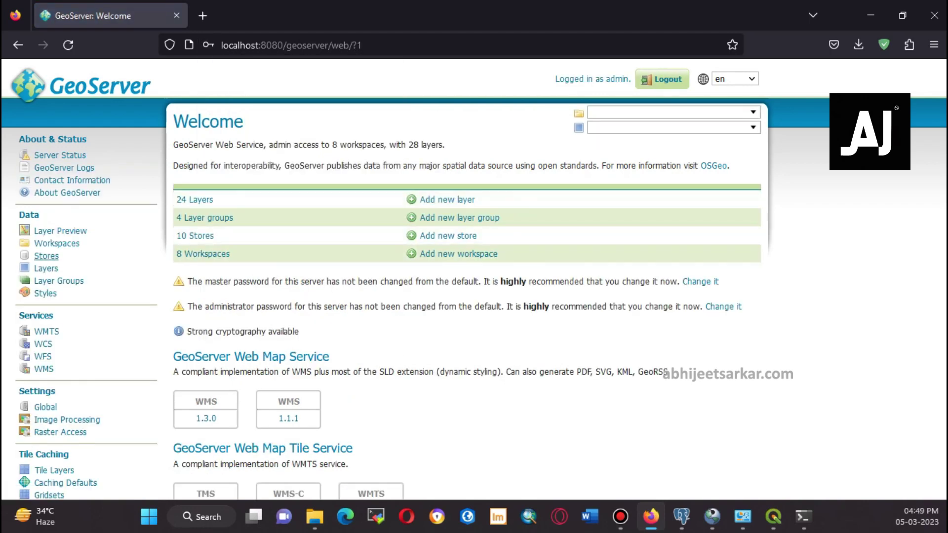
Add a workspace named after the author, with his personal website as namespace URI
click(57, 243)
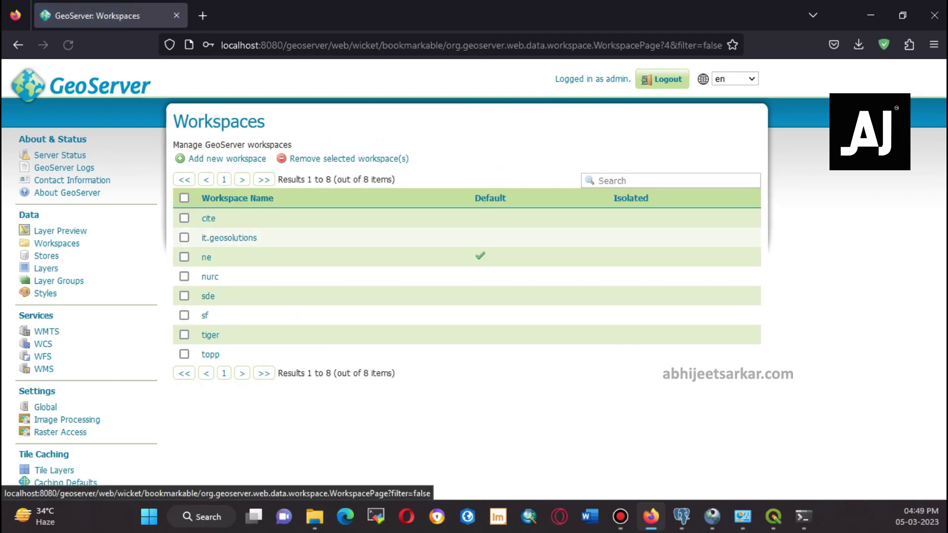
click(227, 158)
click(225, 225)
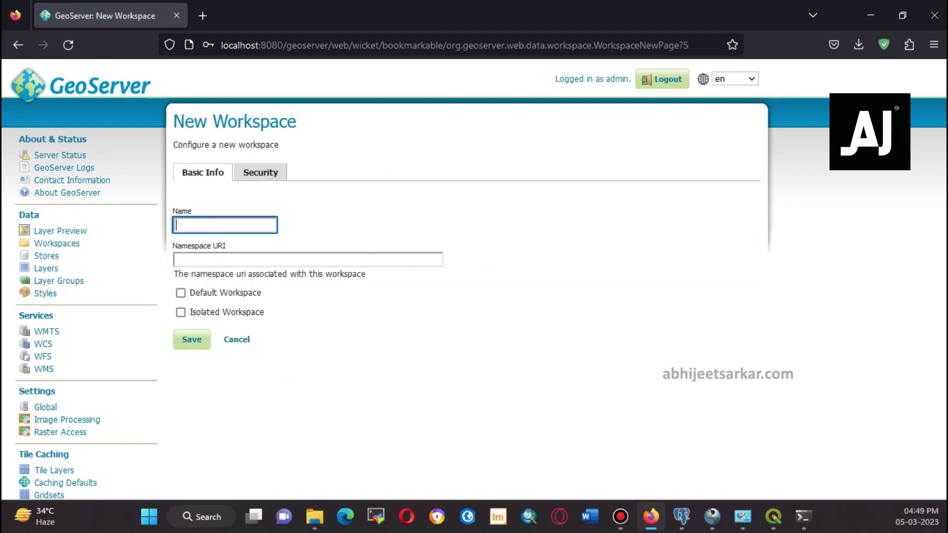
text(Abhijeet)
click(308, 260)
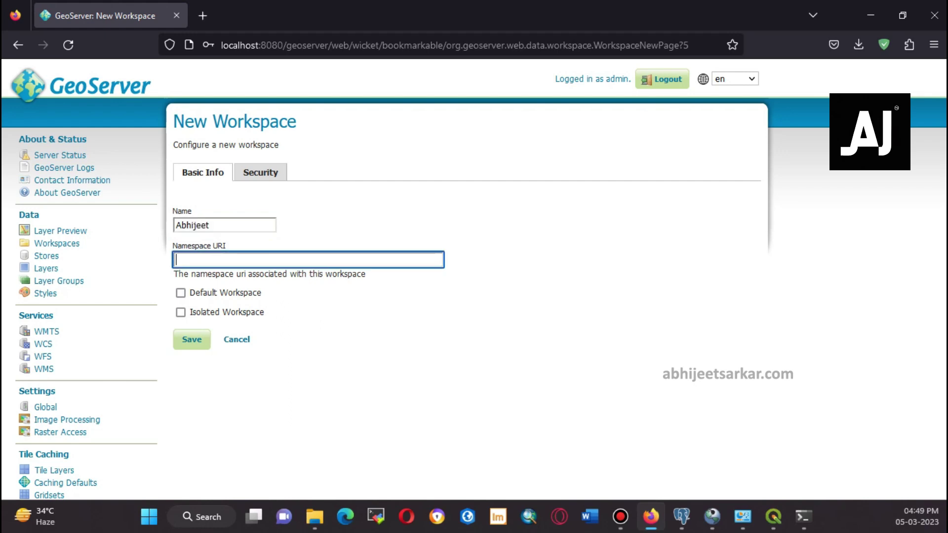
text(https://abhijeetsarkar.com)
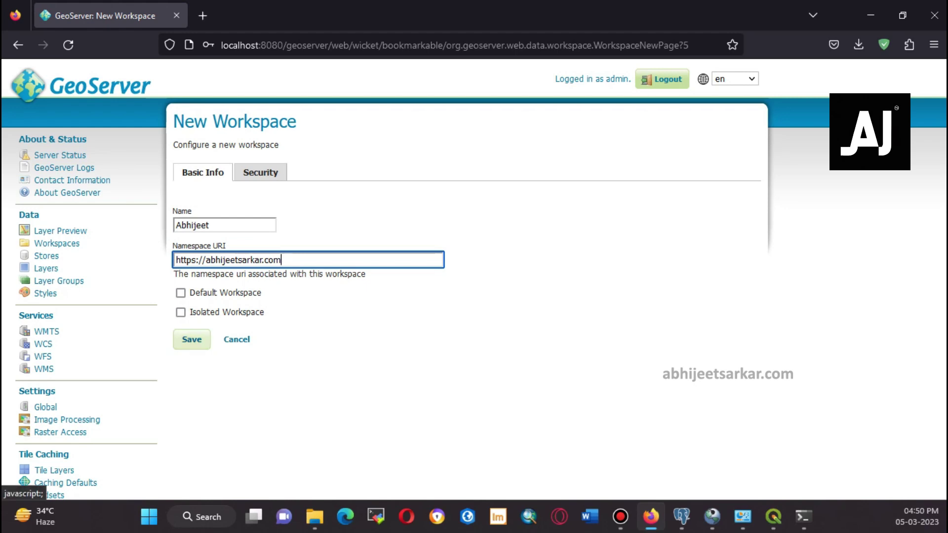
click(192, 339)
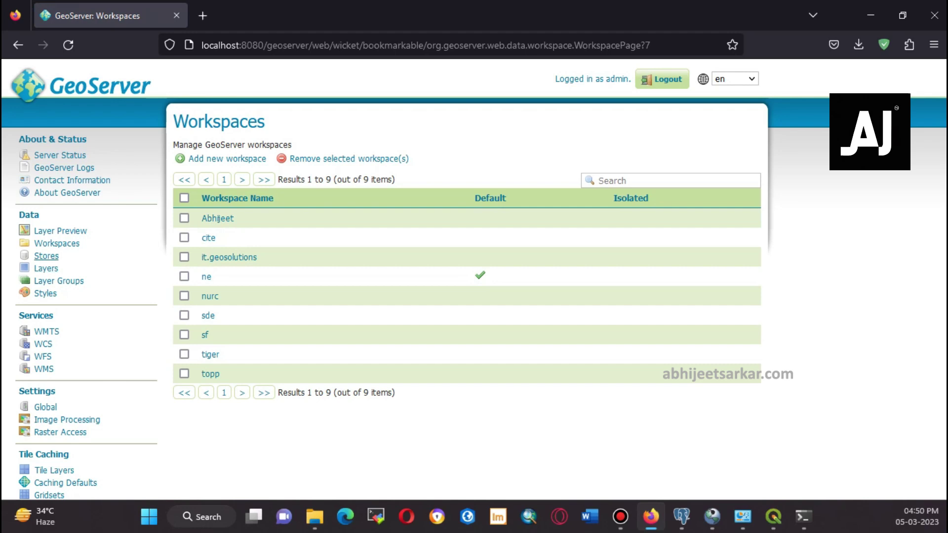
click(46, 256)
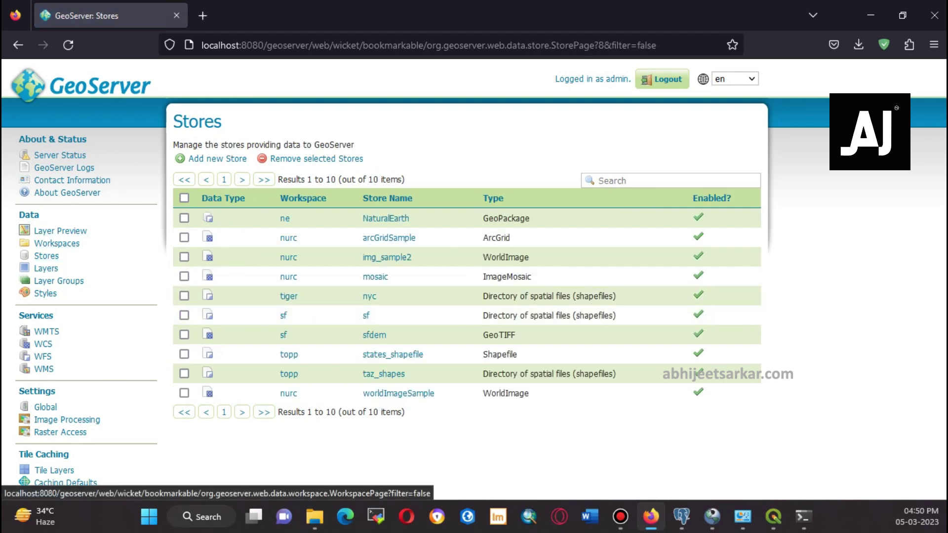
Start a PostGIS store in the new workspace named WestBengal_Districts, reusing the name as description
click(217, 158)
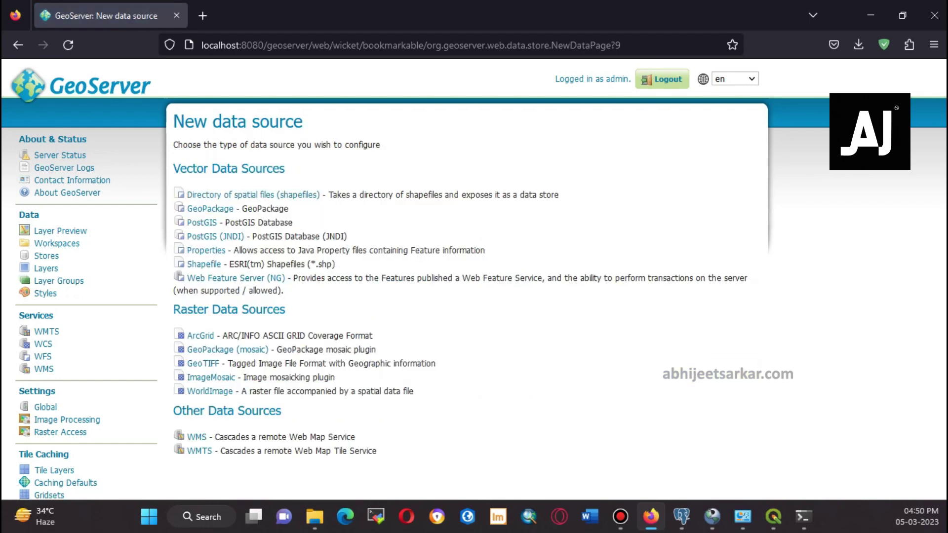
click(201, 223)
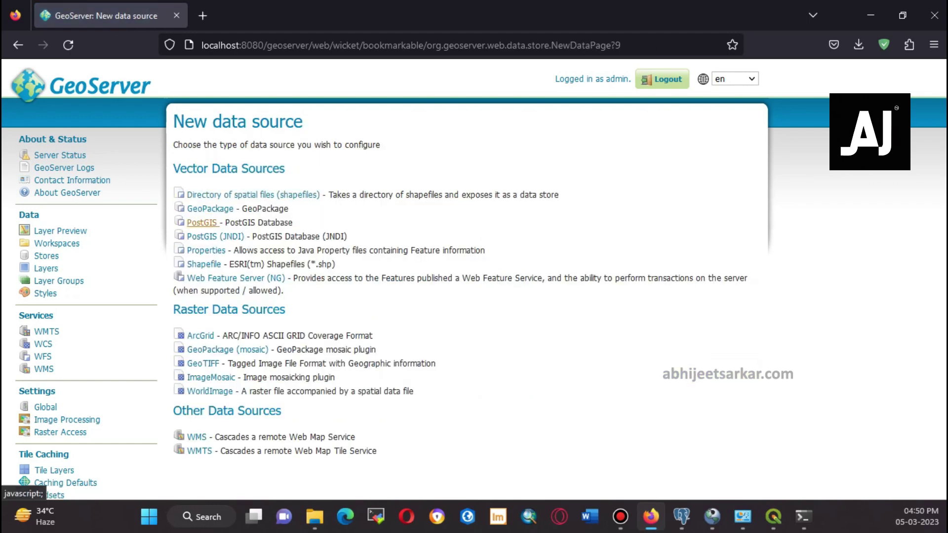
click(211, 231)
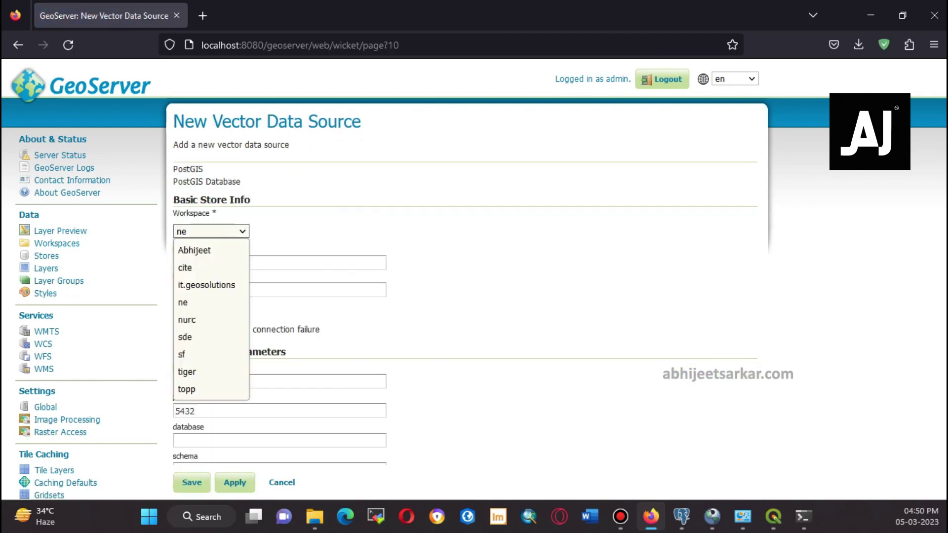
click(197, 250)
click(278, 262)
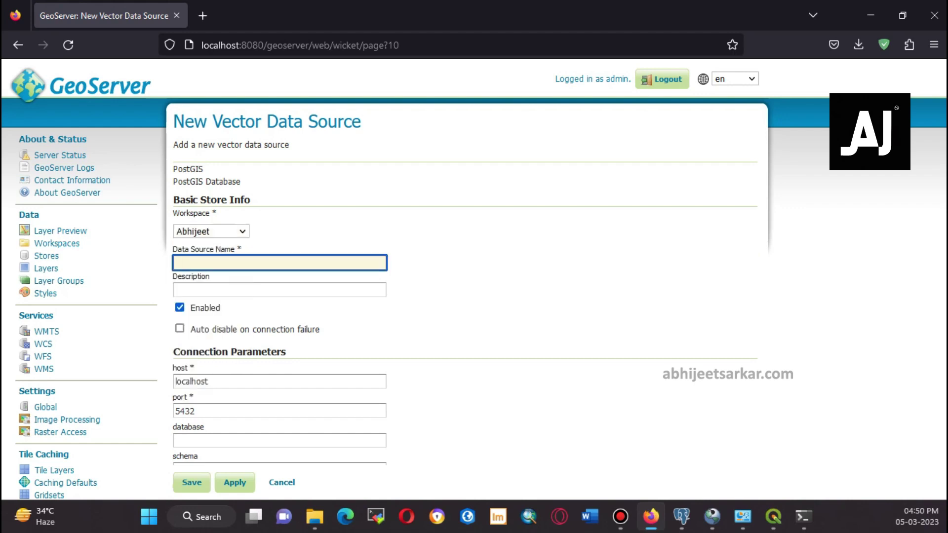
text(WestBengal_Distruct)
key(BackSpace)
text(istri)
drag(256, 262, 47, 258)
key(ctrl+c)
key(Tab)
key(ctrl+v)
Point the store at the author's PostGIS database as user postgres with its password, and save
scroll(474, 279, down, 3)
key(Tab)
key(Tab)
key(Tab)
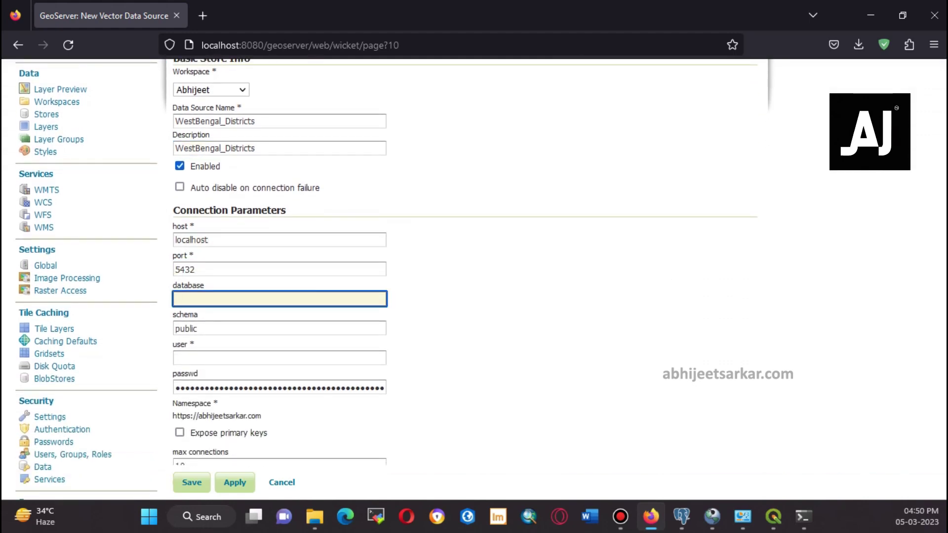
text(post)
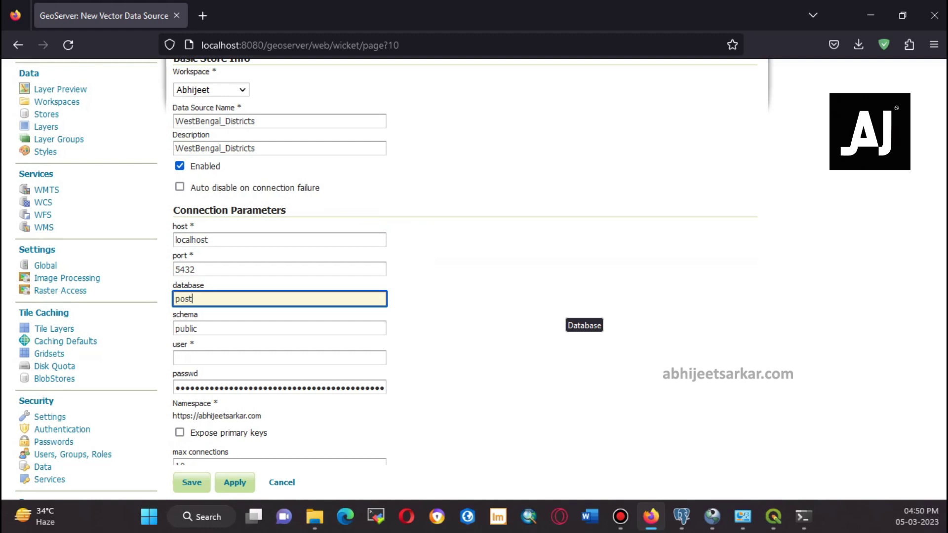
text(gis_abhijeet)
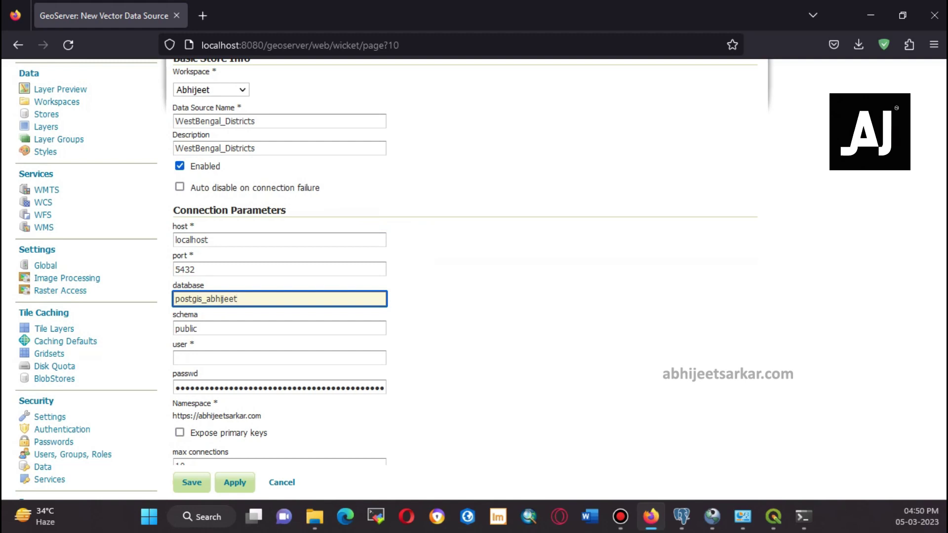
click(279, 358)
text(po)
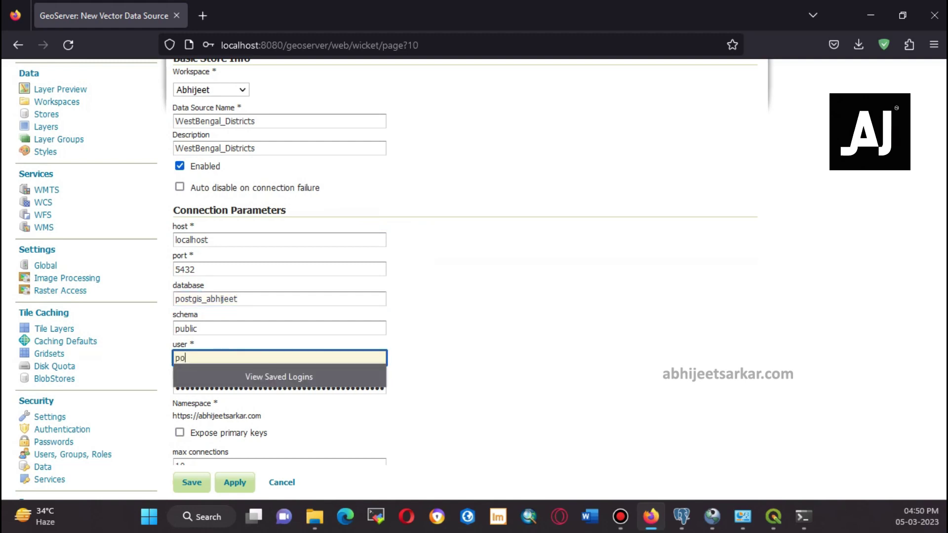
text(stgres)
key(Tab)
text(1234)
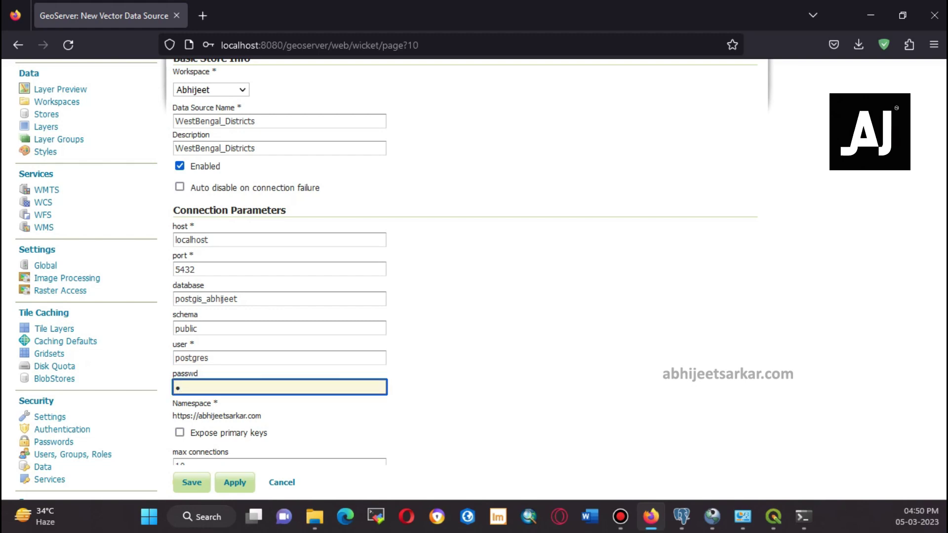
scroll(386, 261, down, 9)
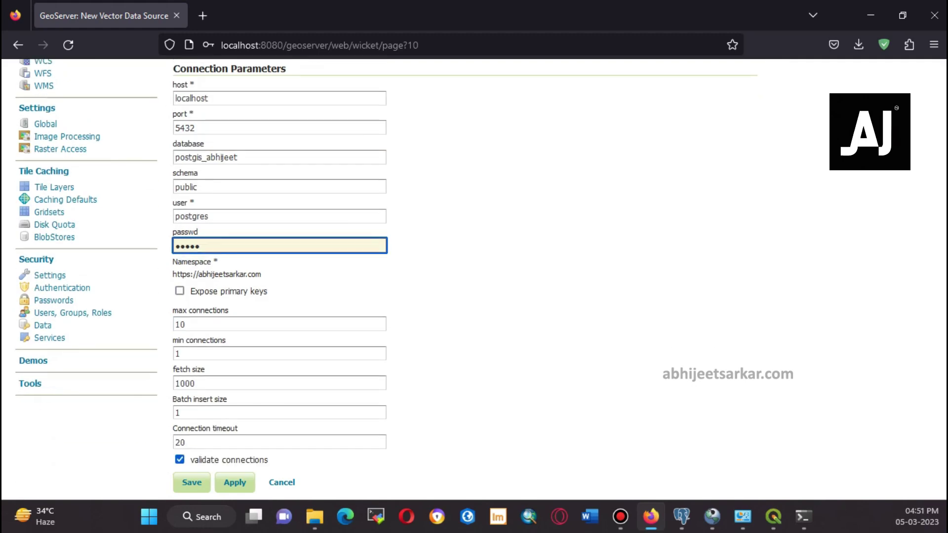
scroll(296, 296, down, 7)
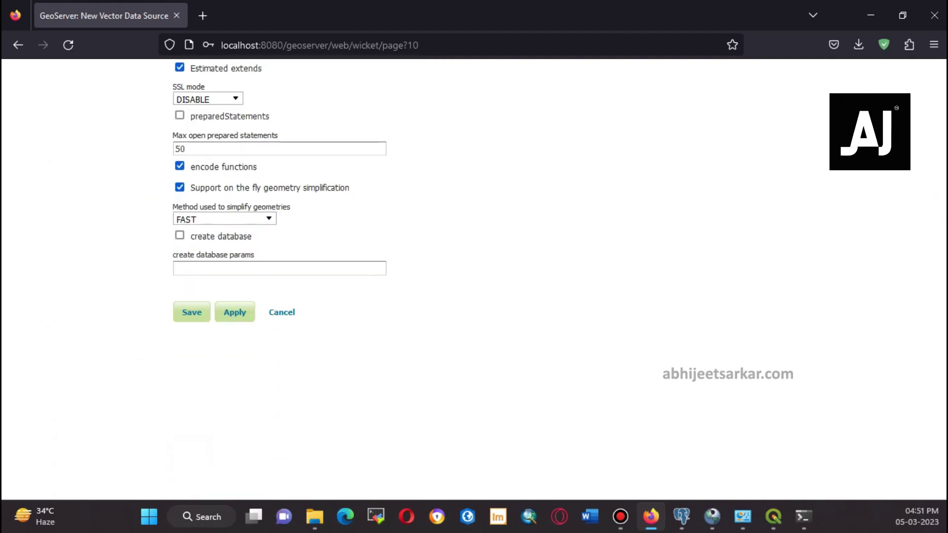
click(192, 312)
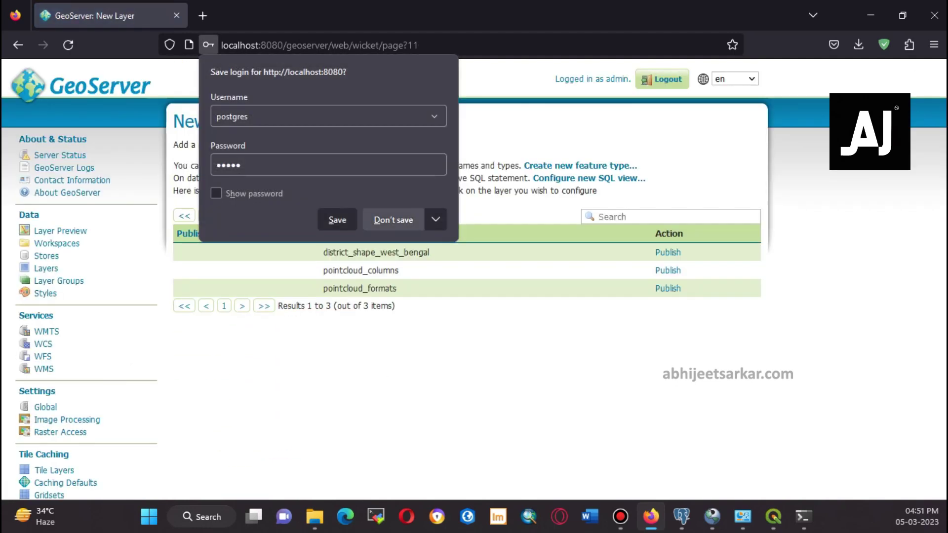
Publish the district_shape_west_bengal table as a new layer
click(393, 219)
drag(323, 252, 428, 252)
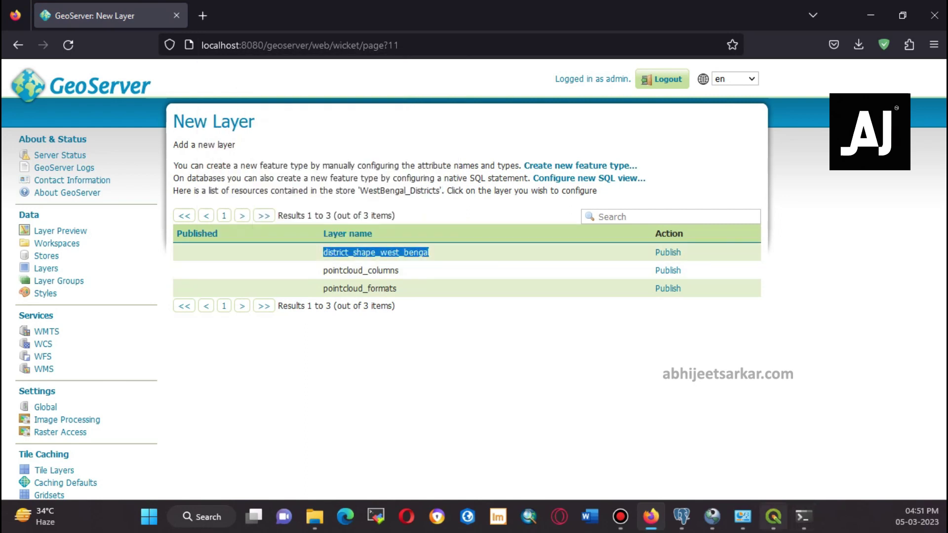
mouse_move(742, 517)
click(711, 516)
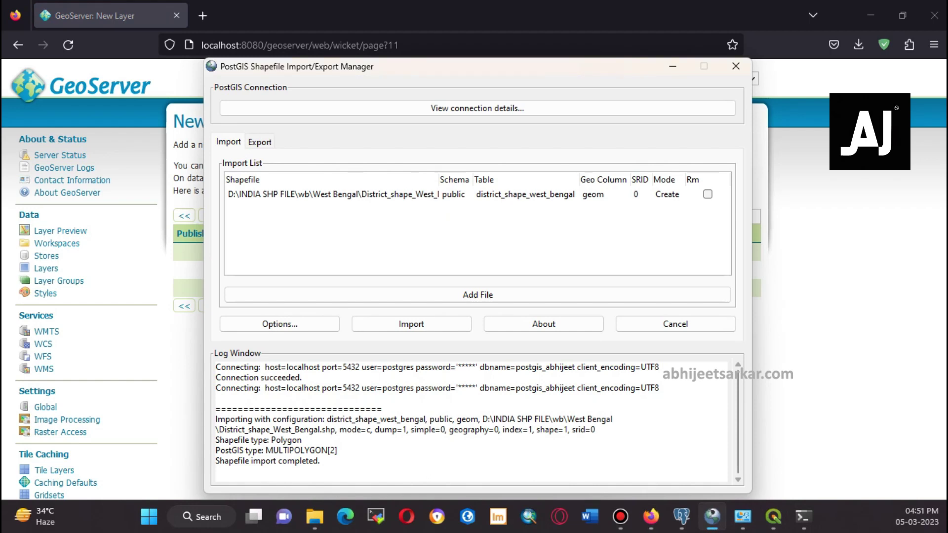
click(651, 517)
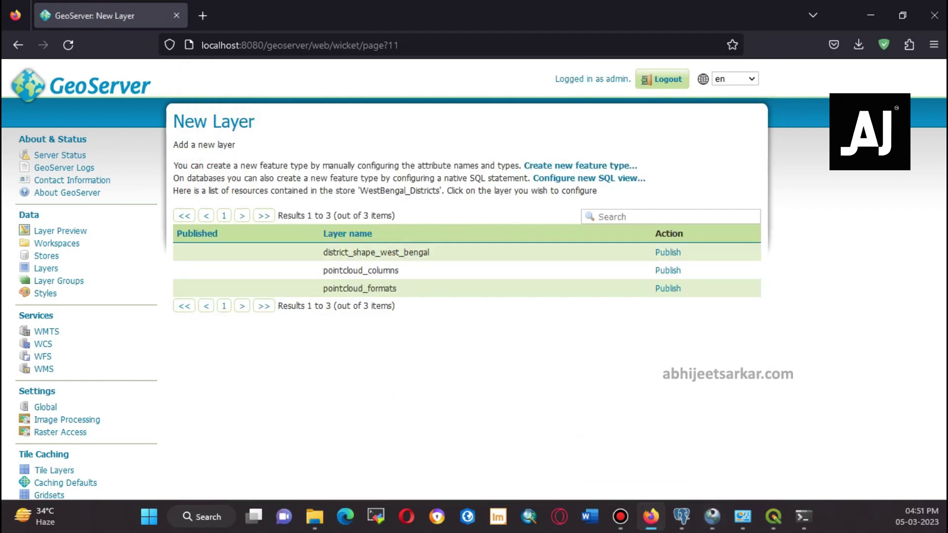
click(668, 252)
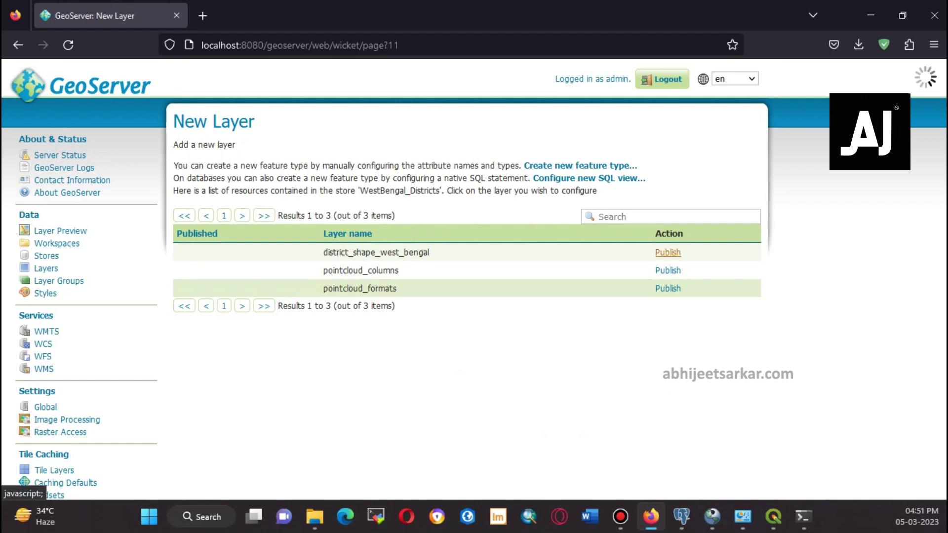
Compute the native and lat/lon bounding boxes from the data and save the layer
scroll(667, 253, down, 1)
scroll(465, 276, down, 10)
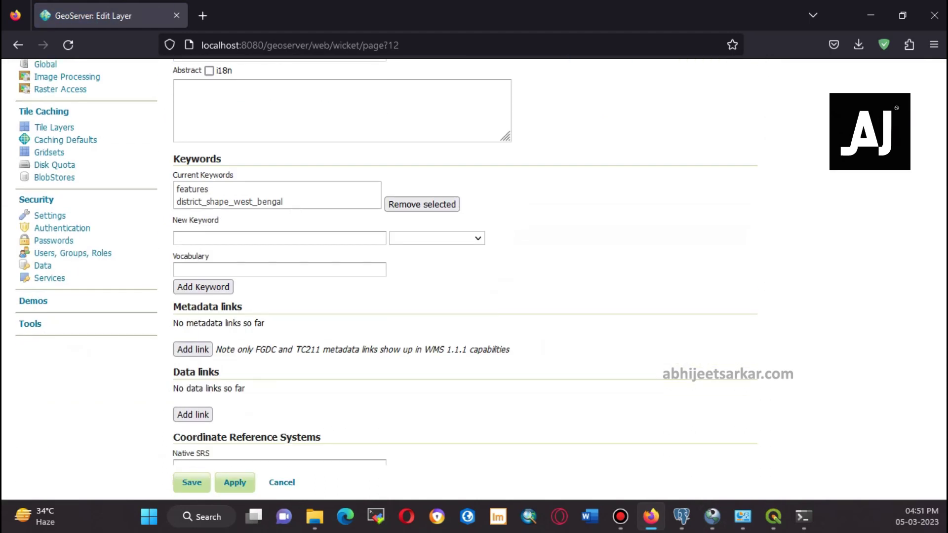
scroll(465, 276, down, 5)
scroll(465, 276, up, 3)
scroll(210, 254, up, 1)
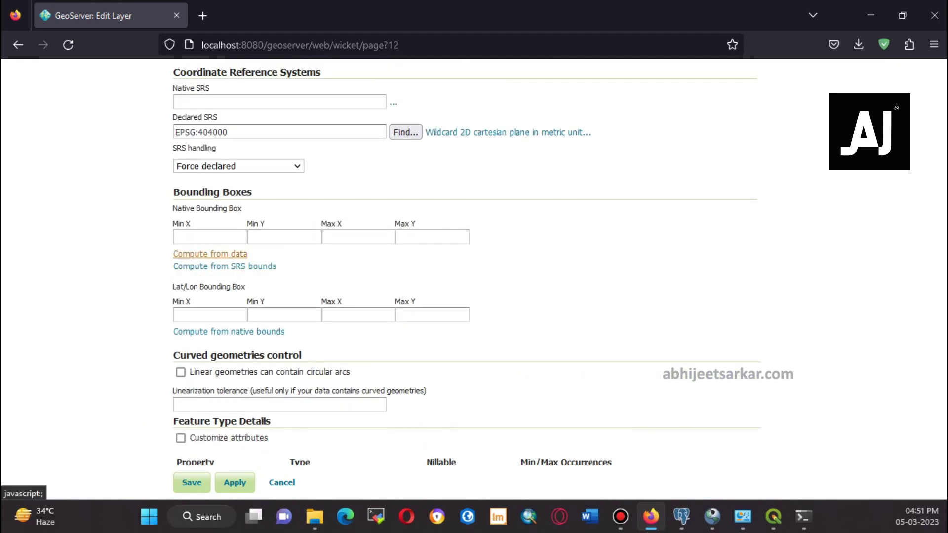
click(210, 253)
scroll(209, 254, down, 5)
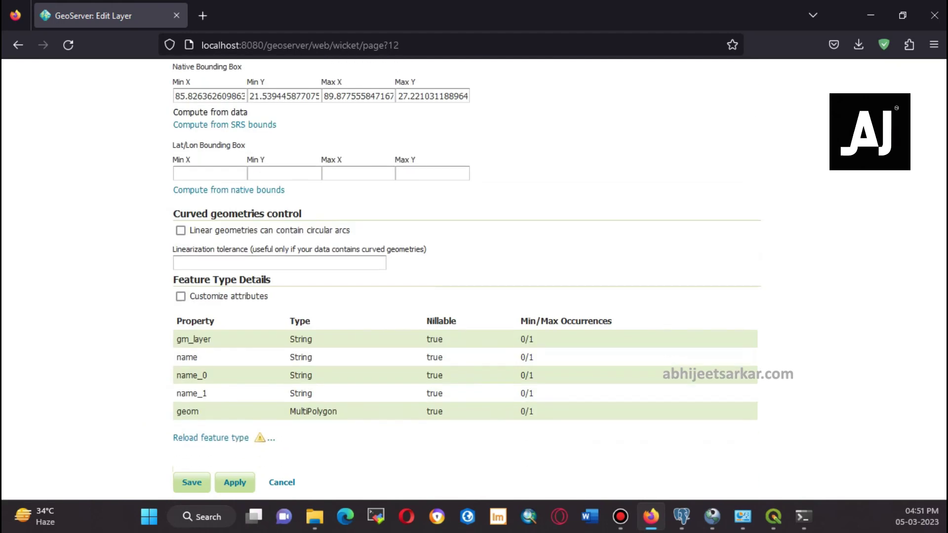
click(228, 190)
scroll(228, 190, down, 9)
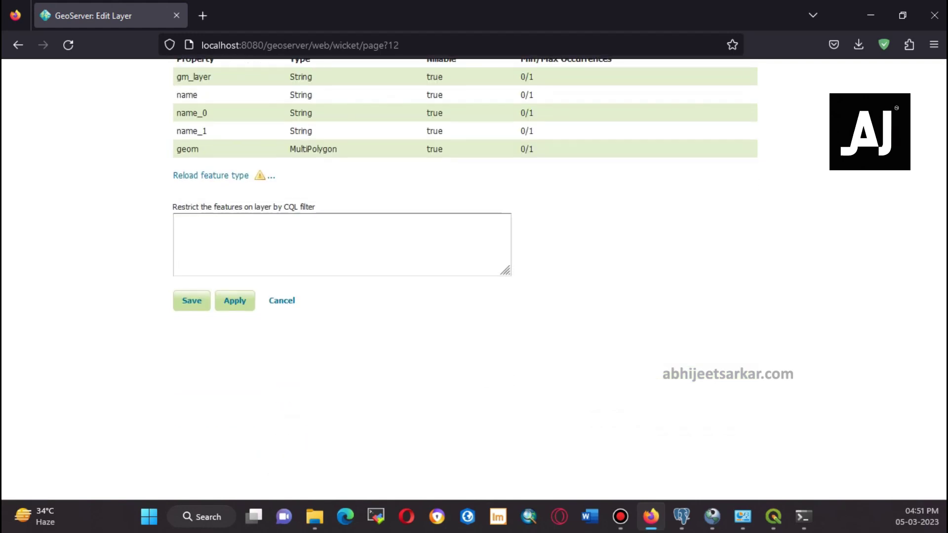
click(191, 300)
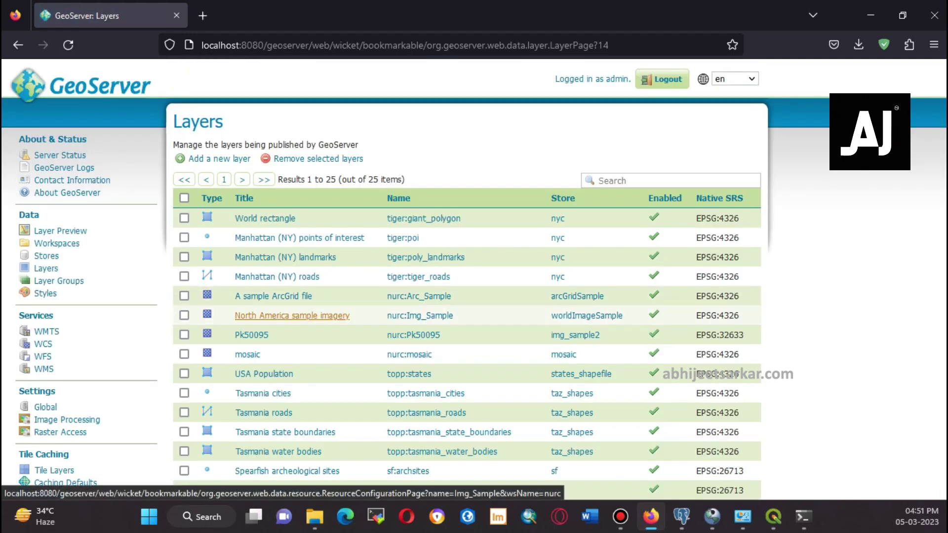
Open an OpenLayers preview of the district_shape_west_bengal layer from Layer Preview
click(60, 230)
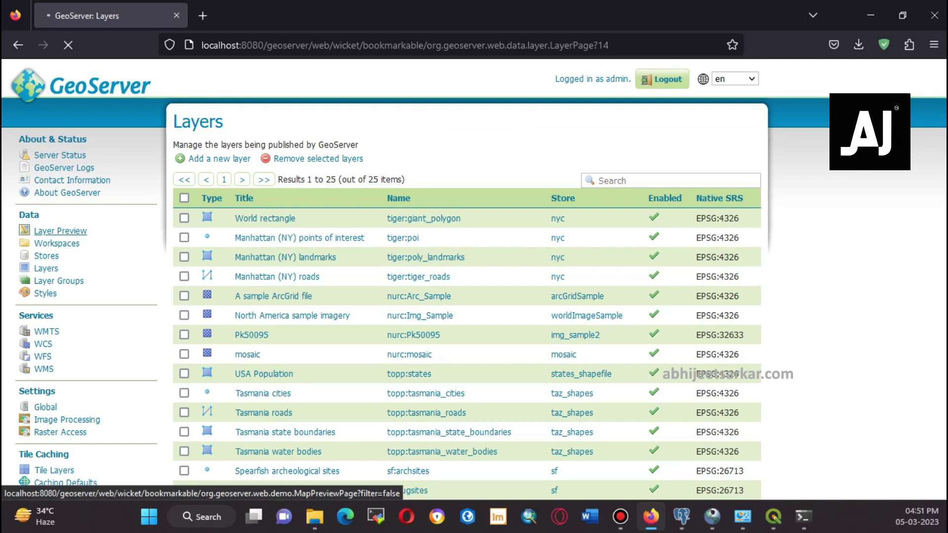
scroll(474, 279, down, 8)
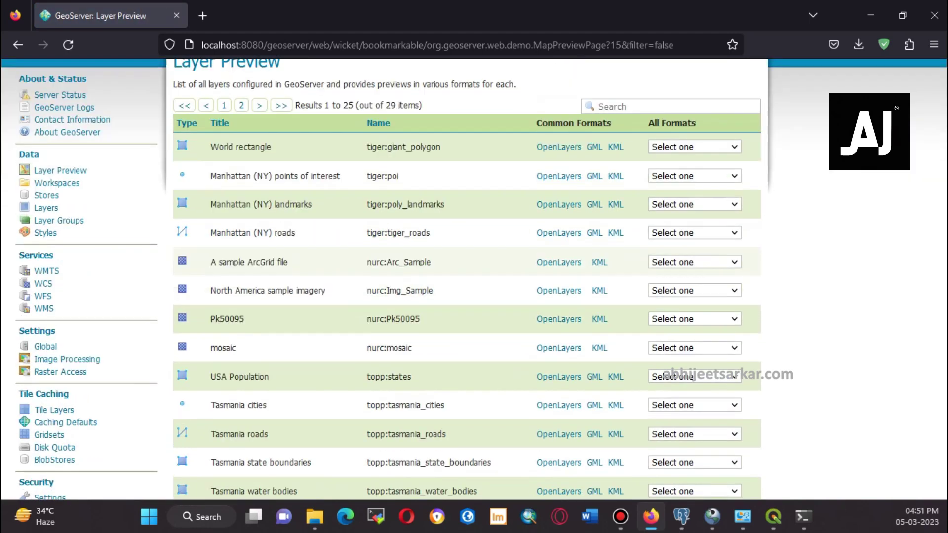
scroll(467, 278, down, 4)
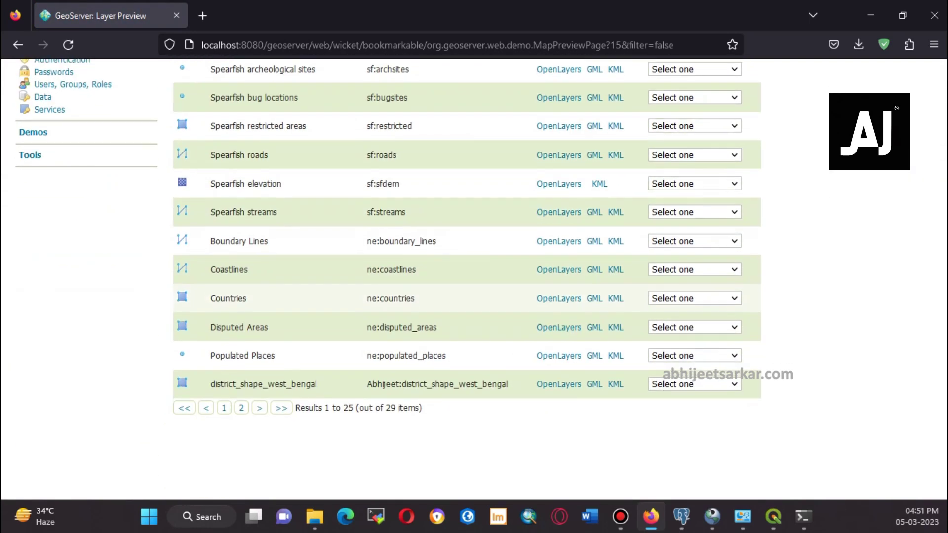
drag(366, 329, 459, 329)
click(459, 329)
click(559, 330)
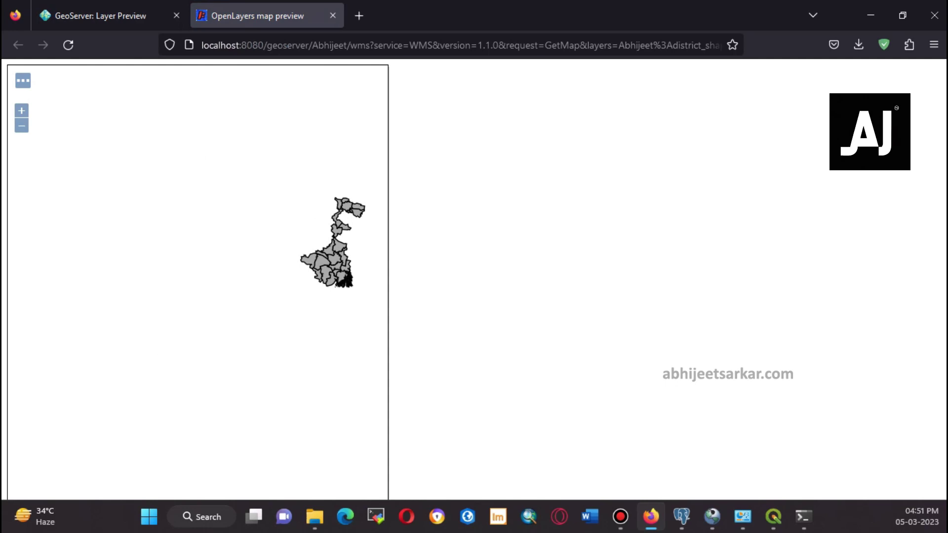
Inspect the West Bengal district map, then go back to the Layer Preview list
scroll(293, 273, up, 2)
scroll(293, 272, down, 2)
middle_click(292, 273)
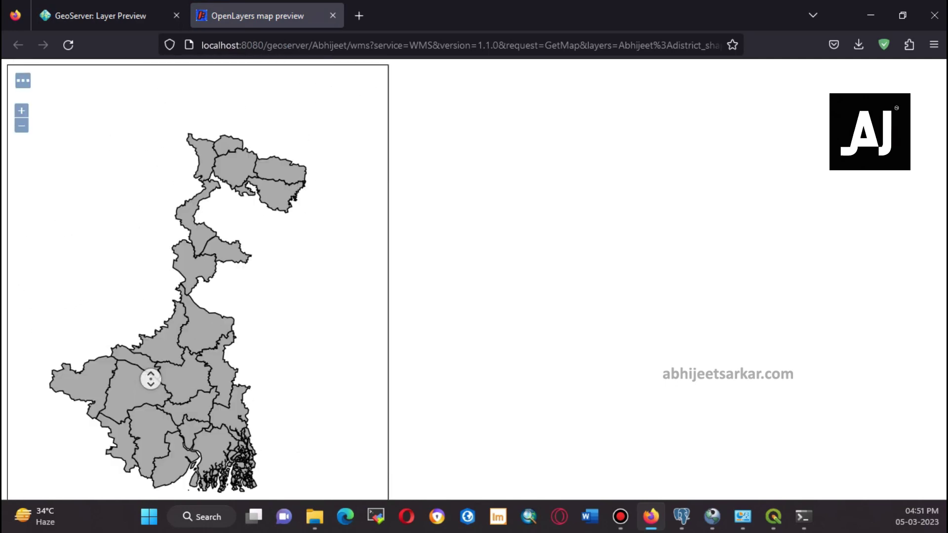
scroll(150, 379, down, 3)
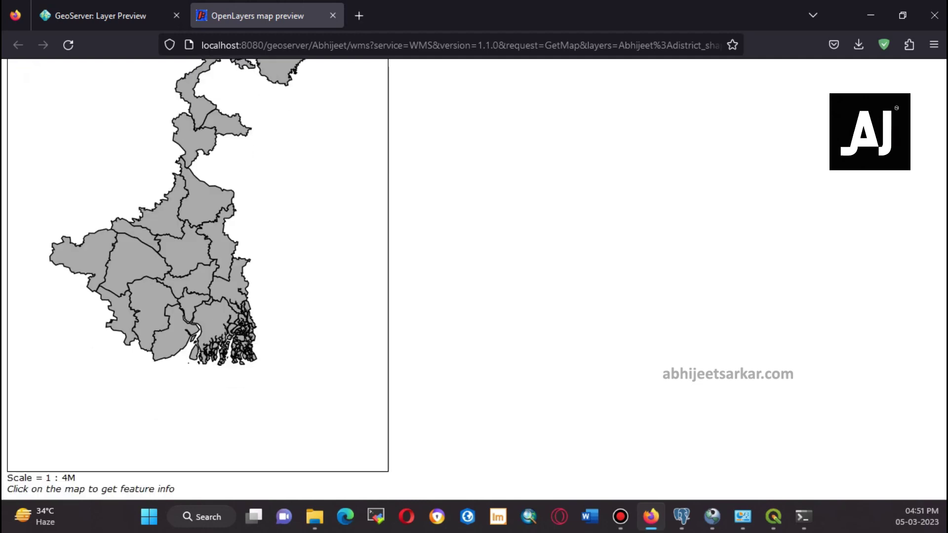
scroll(197, 279, up, 3)
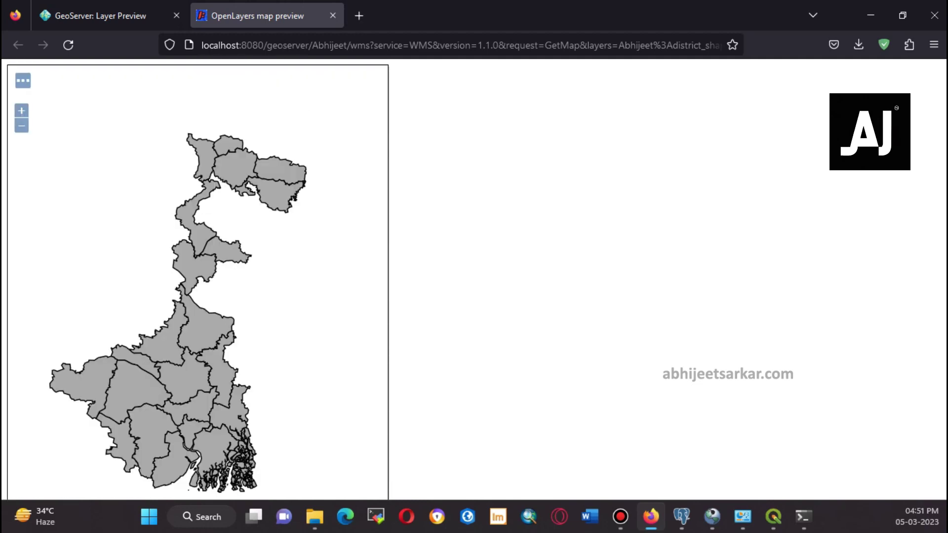
scroll(198, 276, down, 2)
click(99, 15)
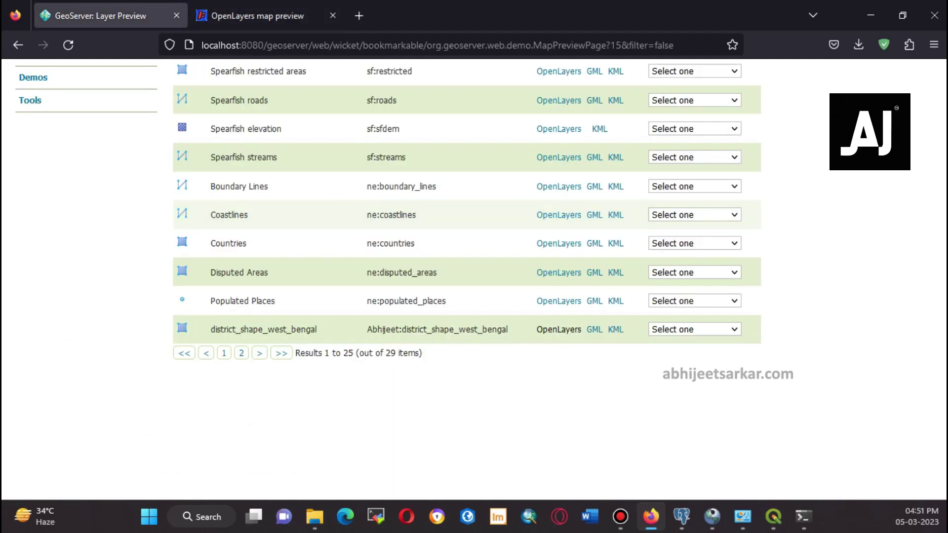
scroll(558, 383, up, 5)
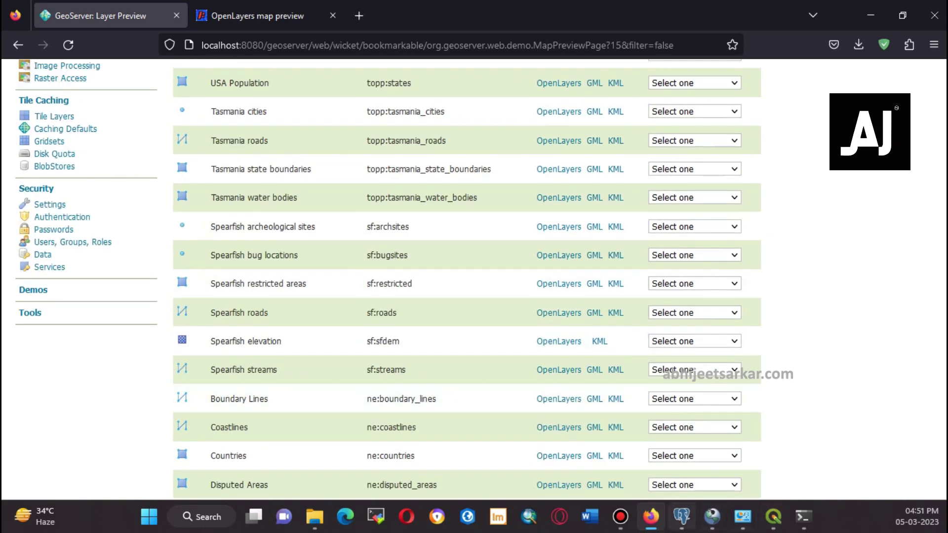
click(681, 516)
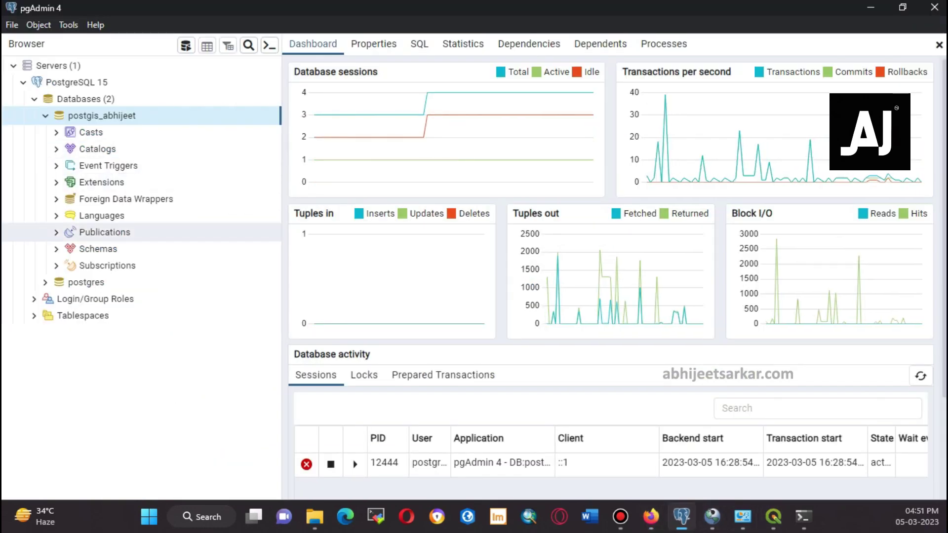
Expand Schemas > public > Tables and view all rows of district_shape_west_bengal
click(56, 248)
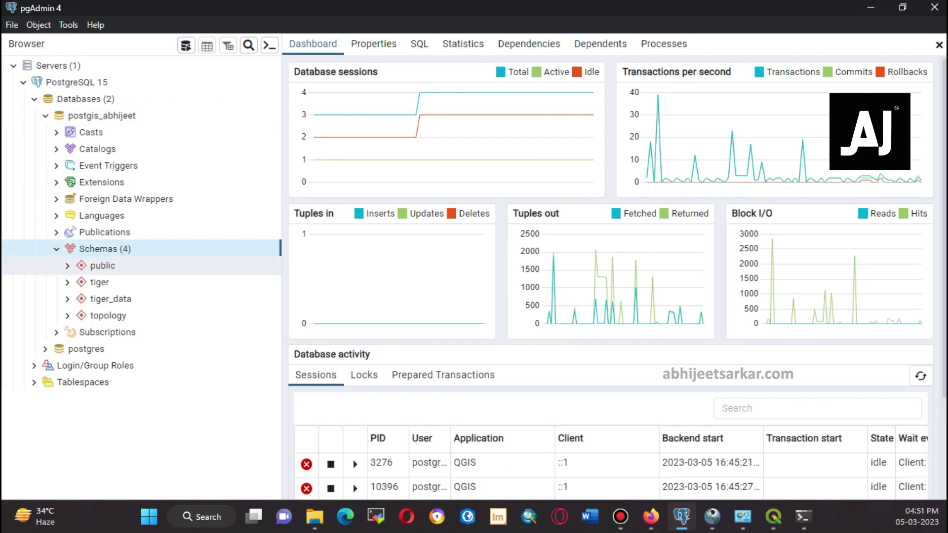
click(67, 266)
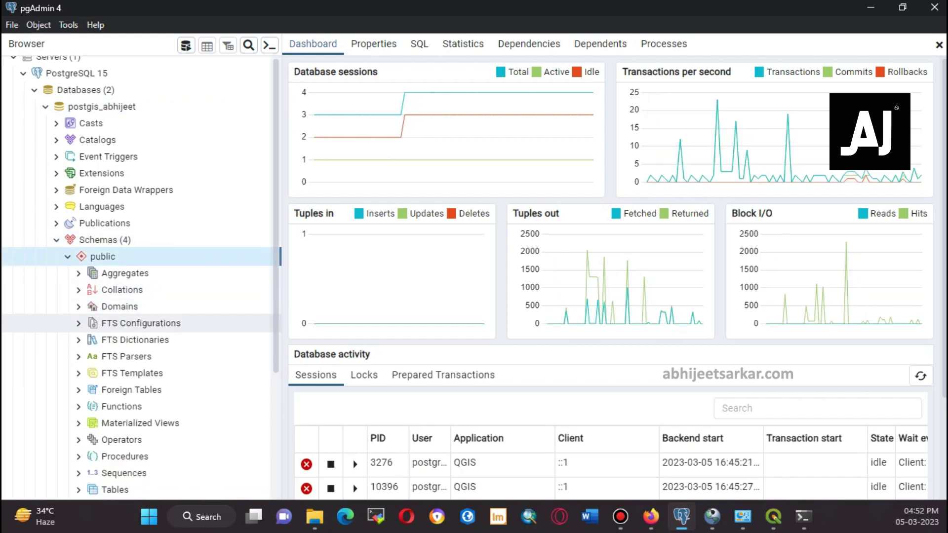
scroll(99, 390, down, 4)
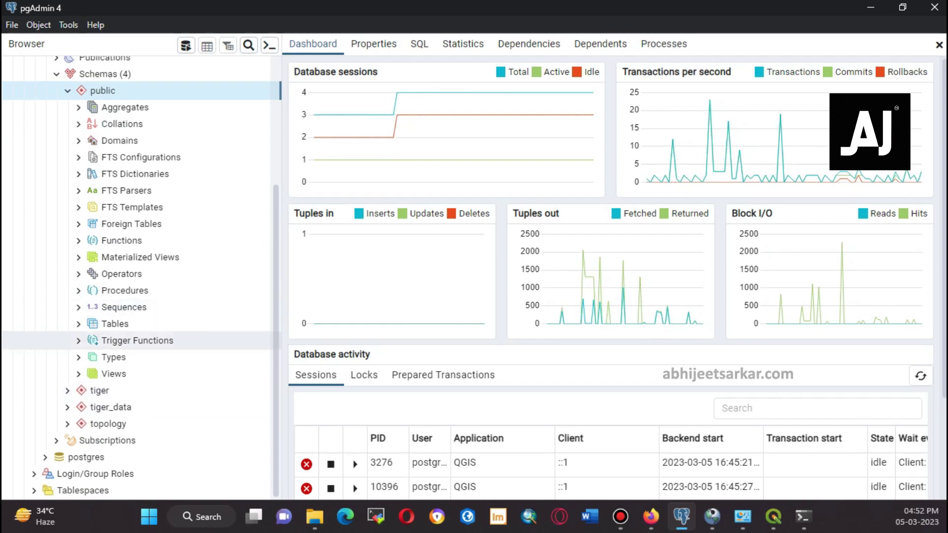
click(78, 323)
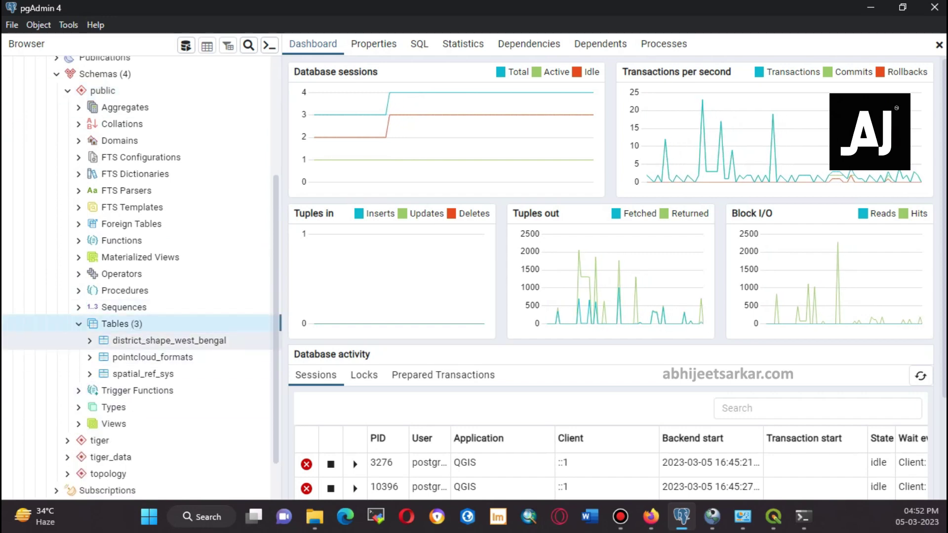
click(167, 340)
right_click(132, 340)
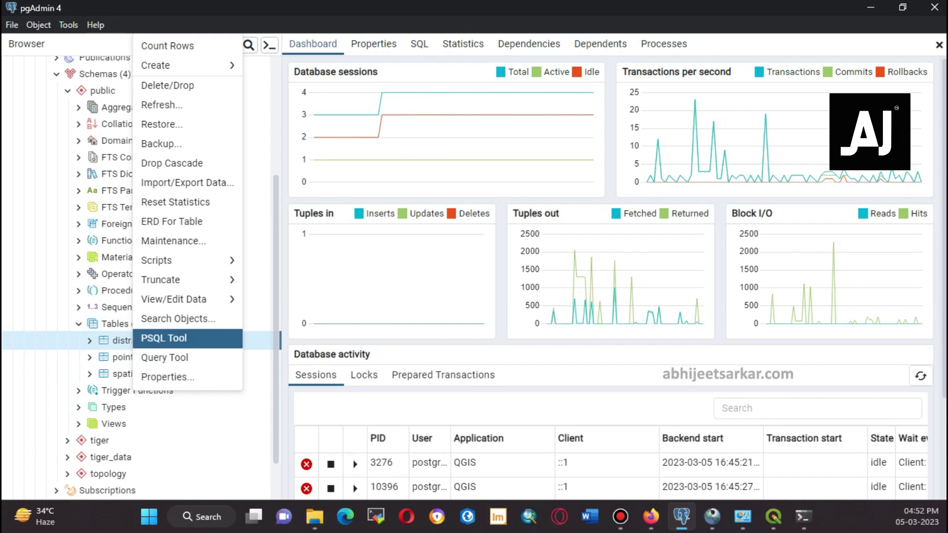
mouse_move(188, 299)
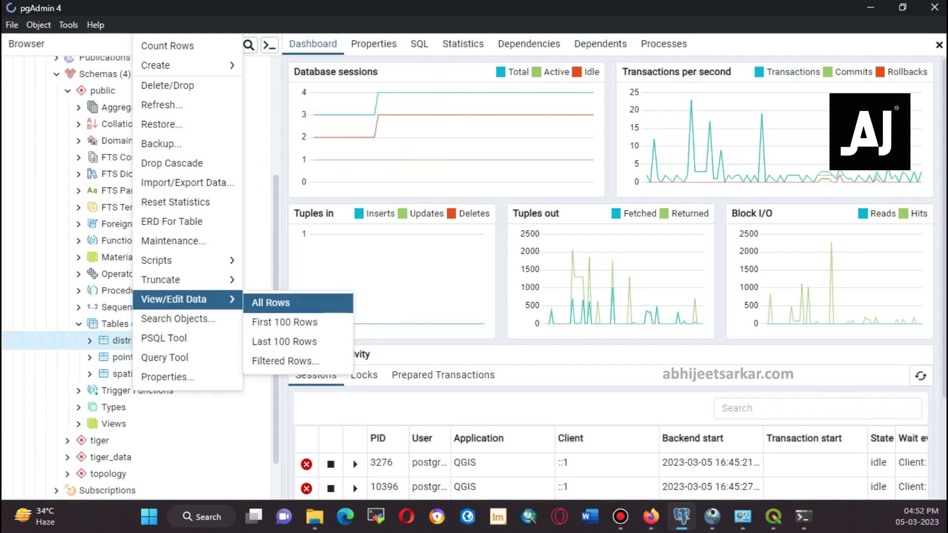
click(270, 302)
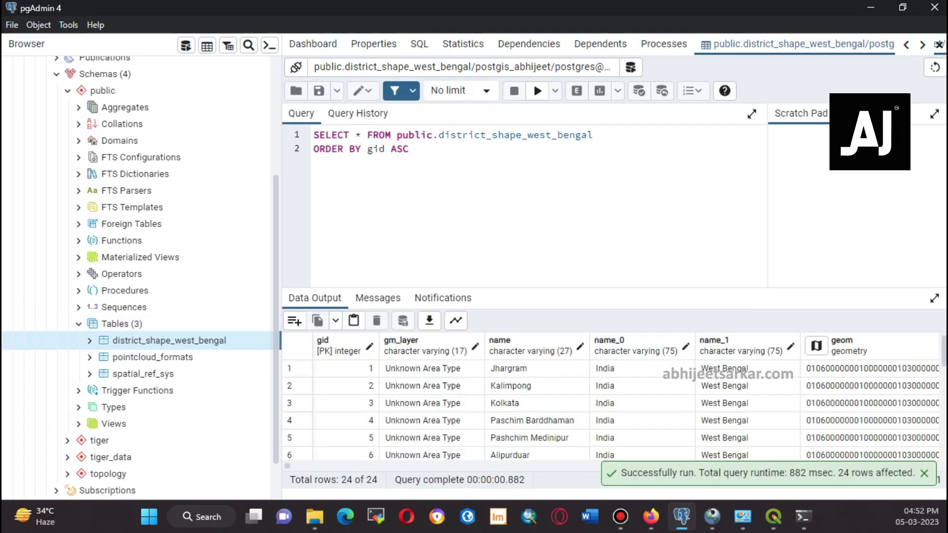
Show the district geometries in the Geometry Viewer and pan to the northern districts
click(816, 346)
scroll(567, 390, up, 2)
scroll(558, 390, down, 2)
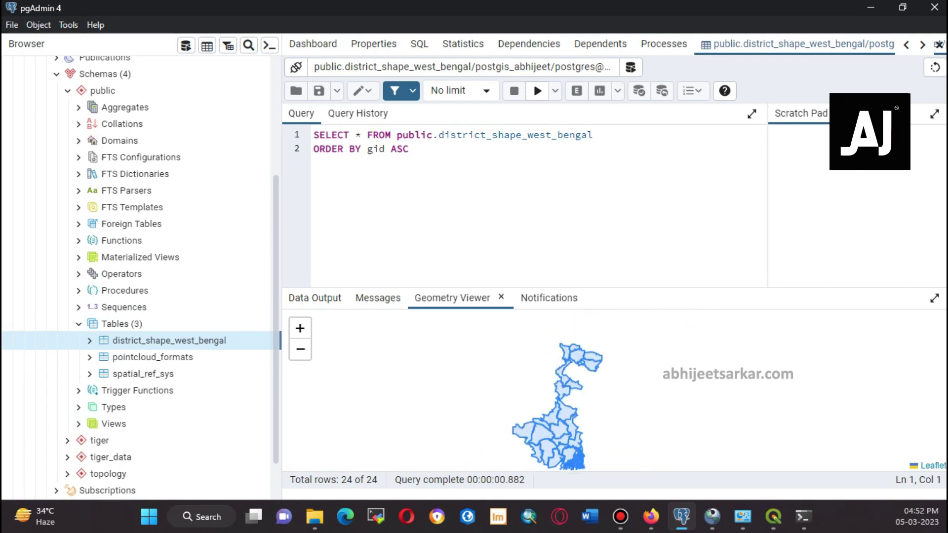
scroll(558, 390, up, 1)
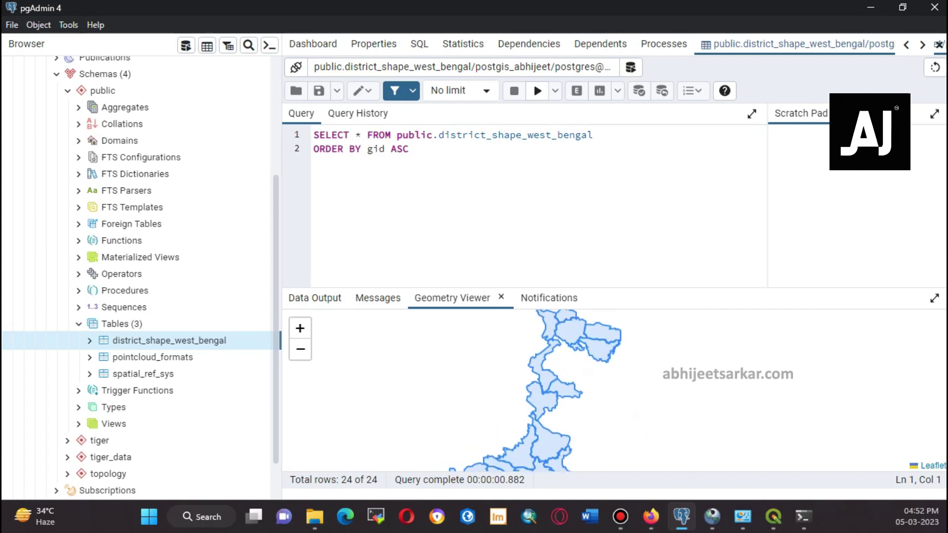
drag(557, 389, 600, 415)
Browse the tabular query results, then close the district table query tab
click(314, 298)
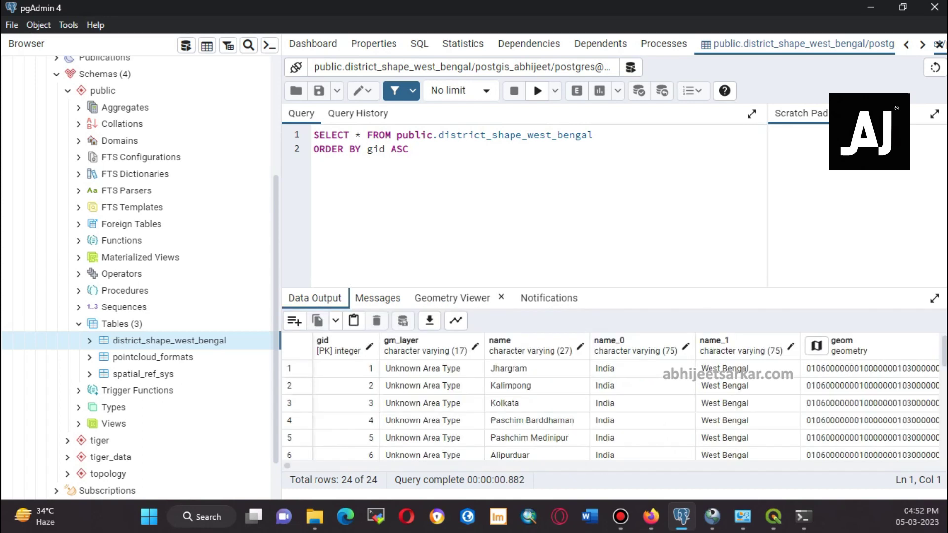
scroll(612, 410, down, 2)
scroll(625, 410, right, 10)
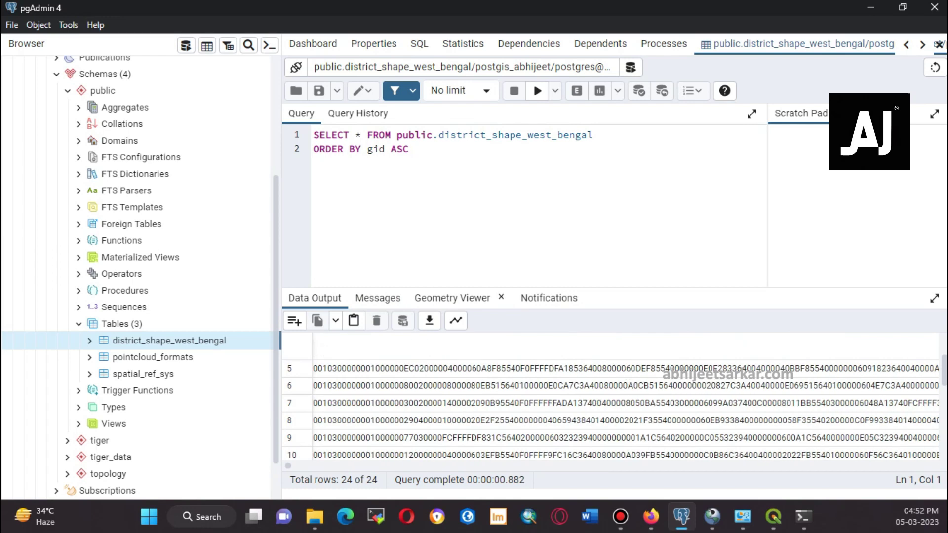
scroll(612, 409, left, 10)
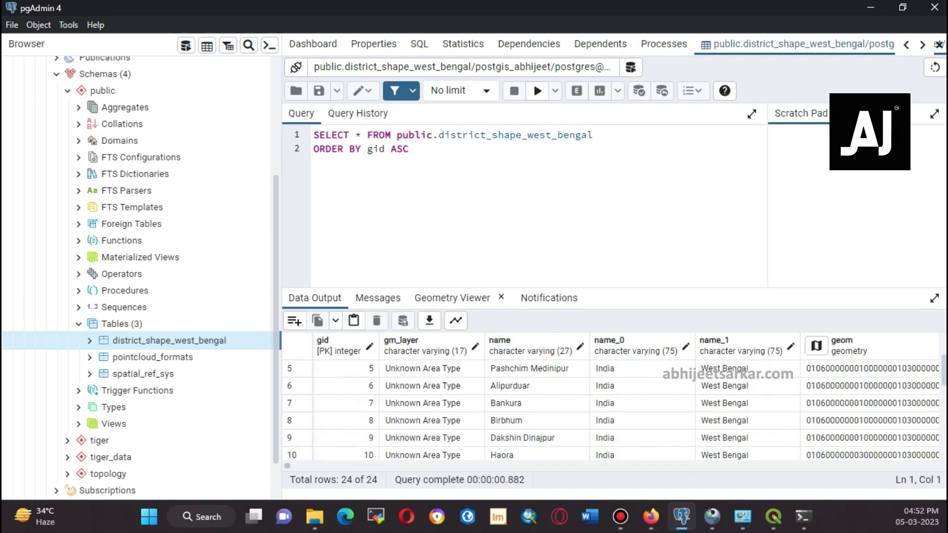
scroll(612, 409, down, 7)
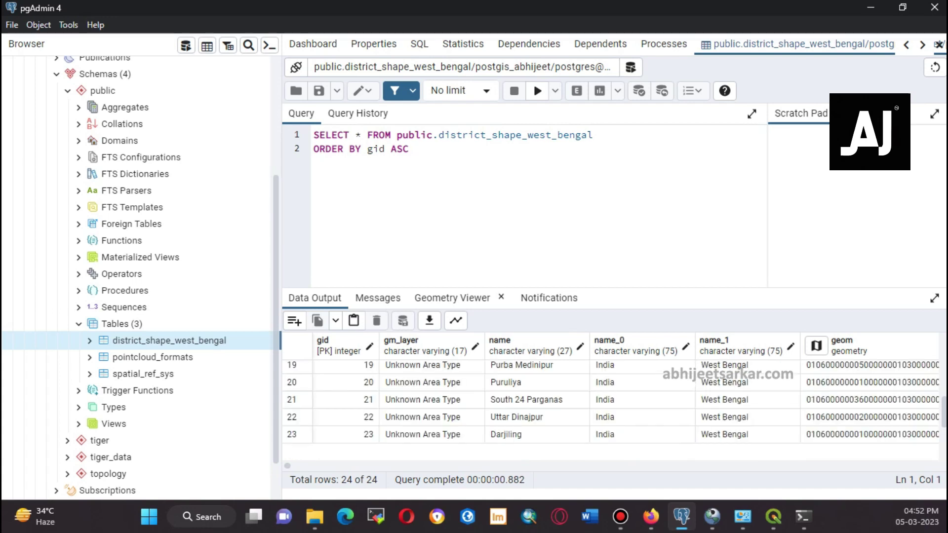
scroll(612, 409, up, 2)
scroll(612, 410, up, 7)
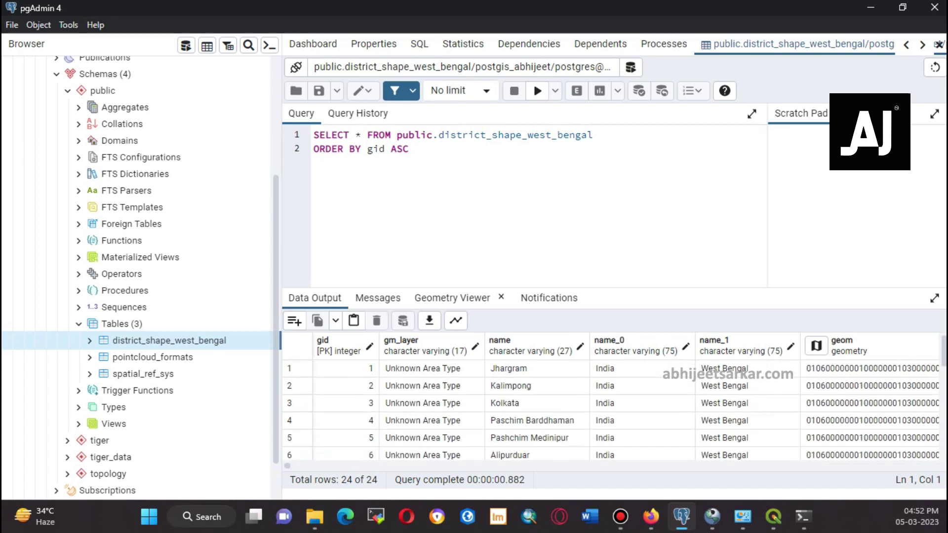
scroll(138, 276, up, 5)
click(51, 65)
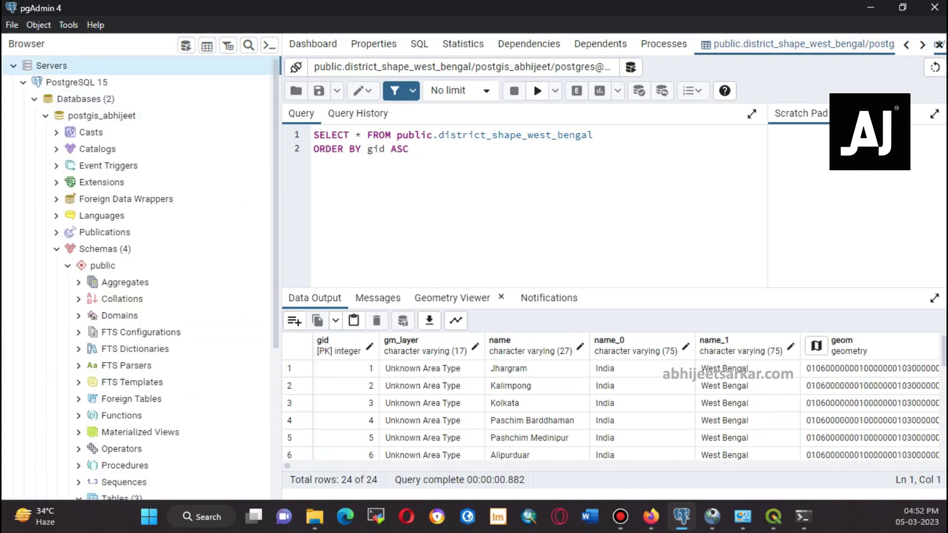
click(921, 45)
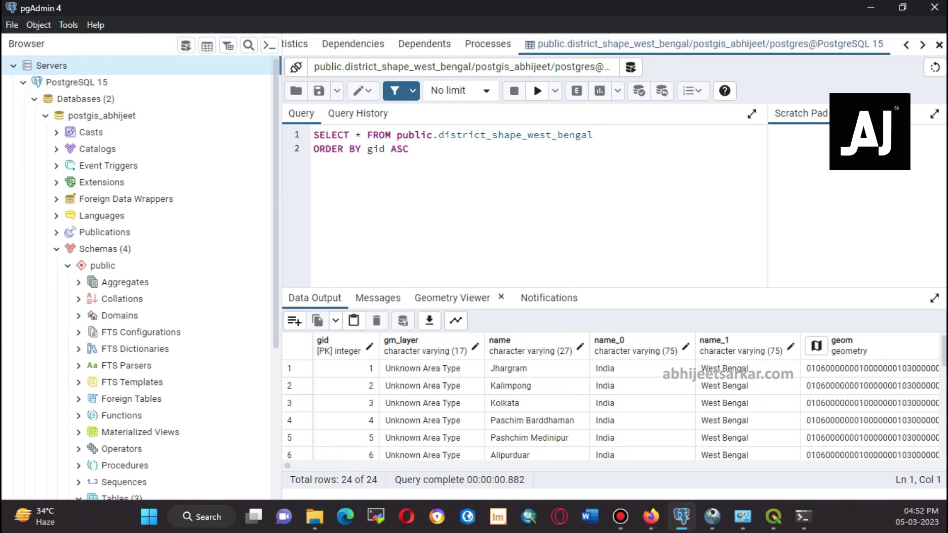
click(938, 45)
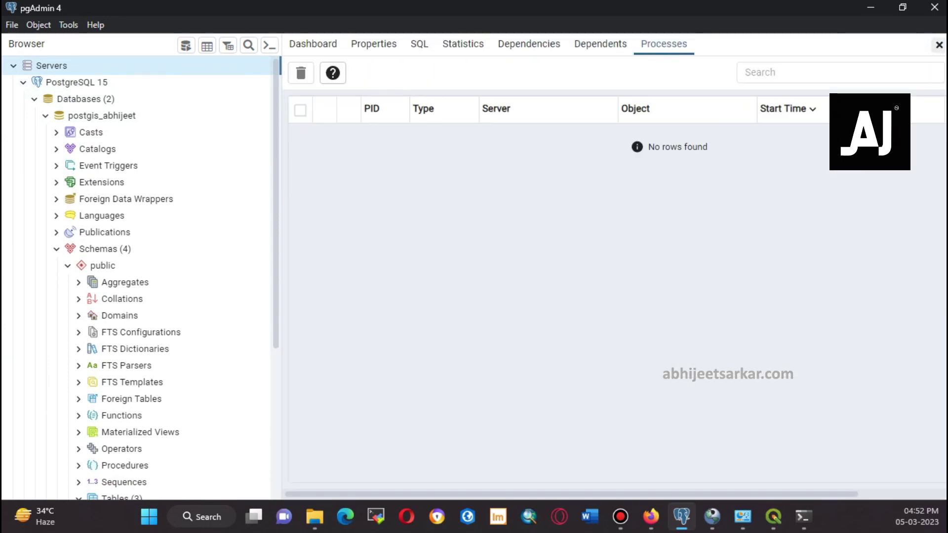